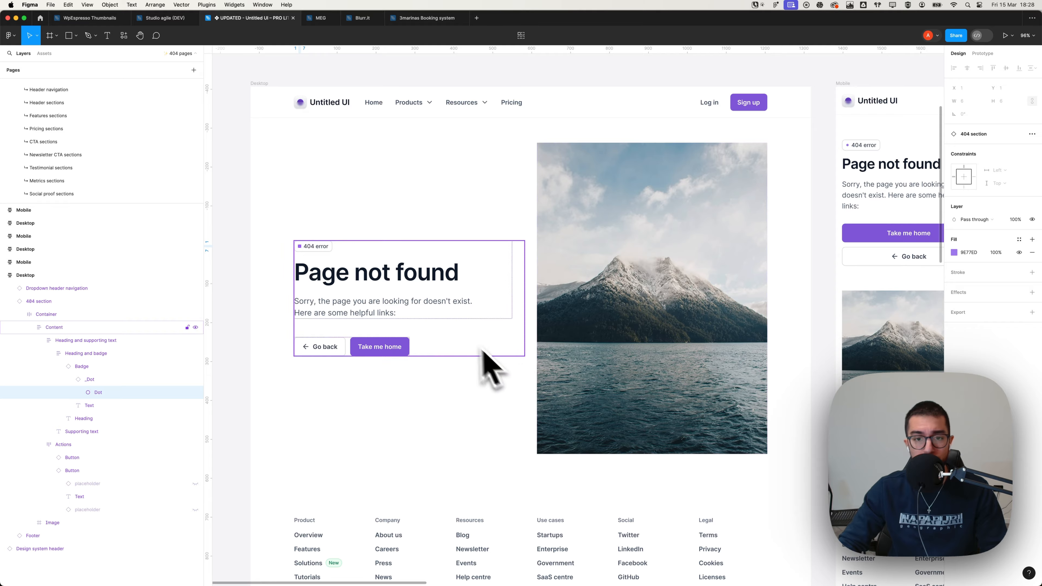
Step: Switch to Chrome, open the "404 Error one" template, and update it with the template type kept as Section
key("super+Tab")
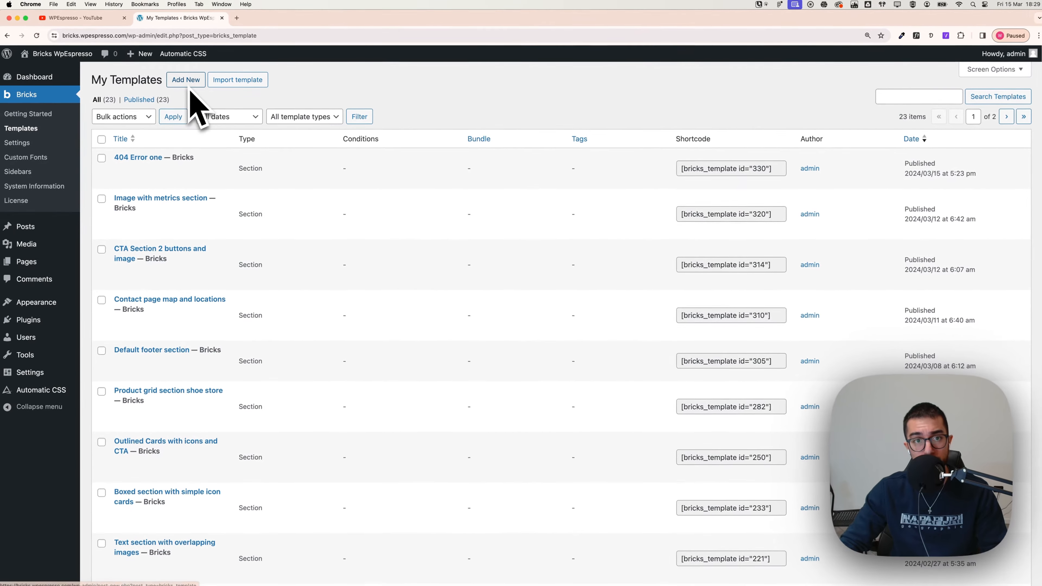
left_click(145, 159)
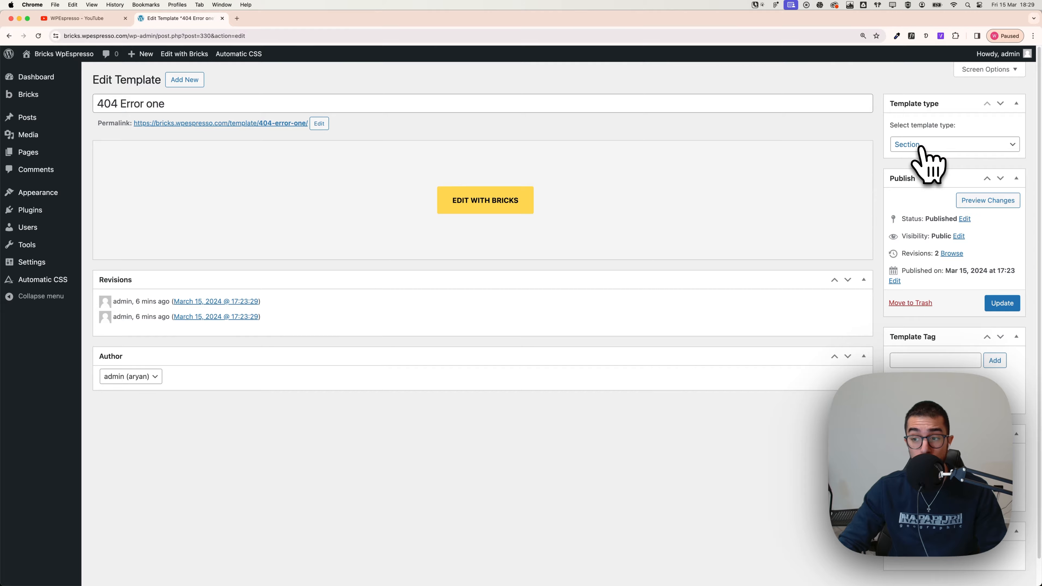
left_click(919, 145)
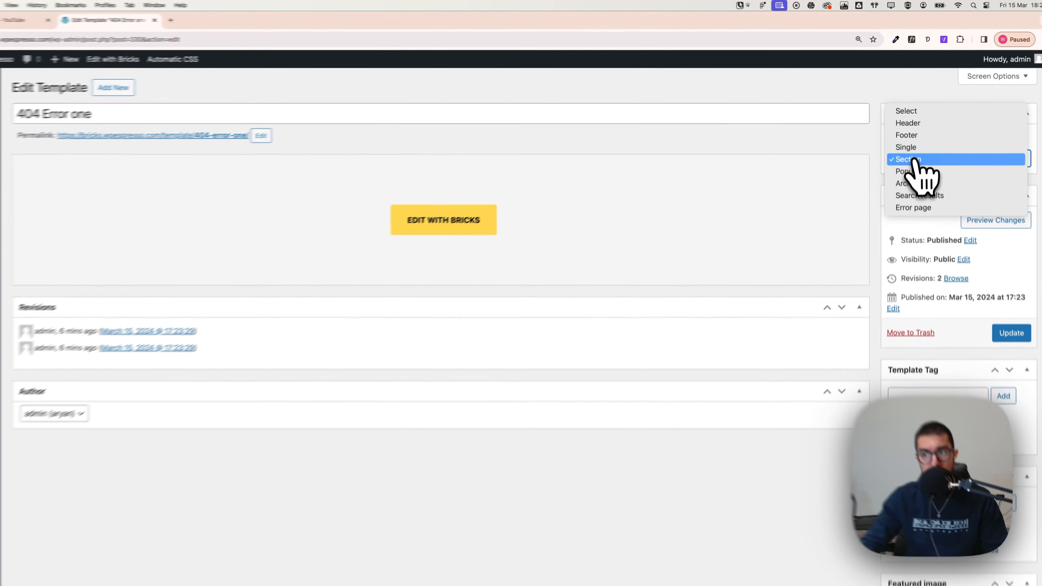
left_click(931, 145)
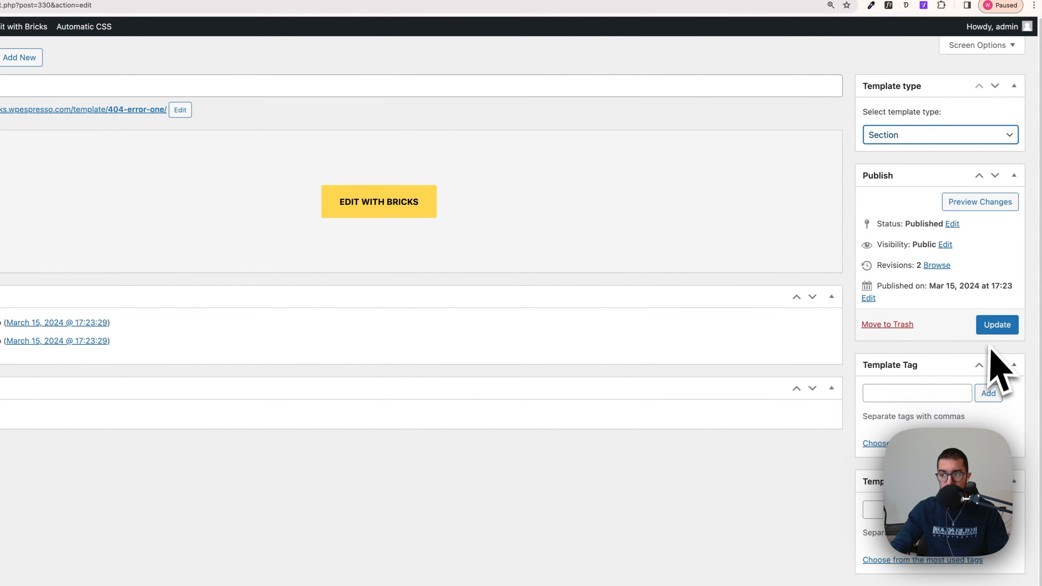
left_click(996, 325)
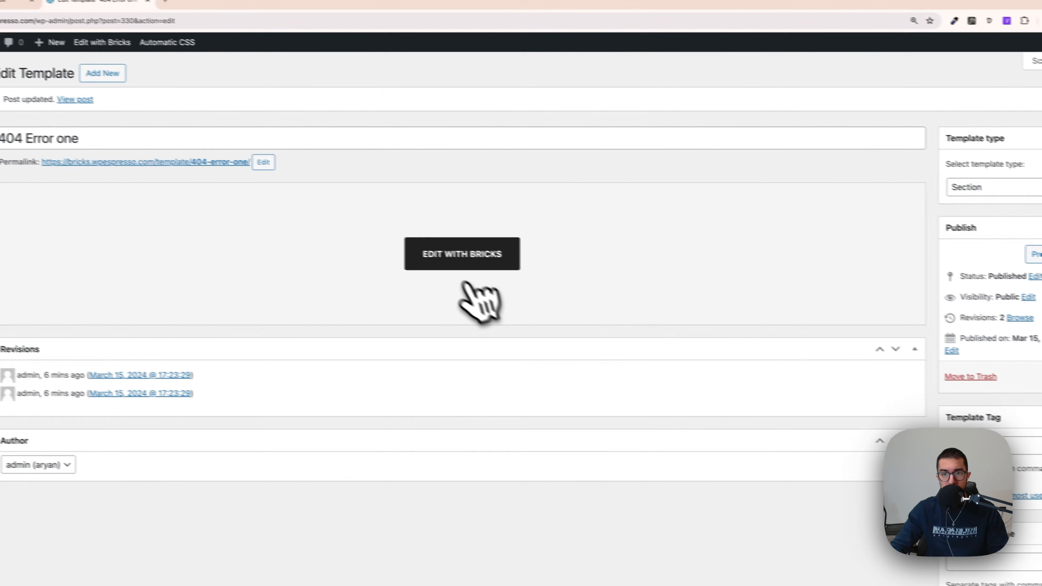
Step: Open the template in the Bricks builder and add a section to the empty canvas
left_click(462, 259)
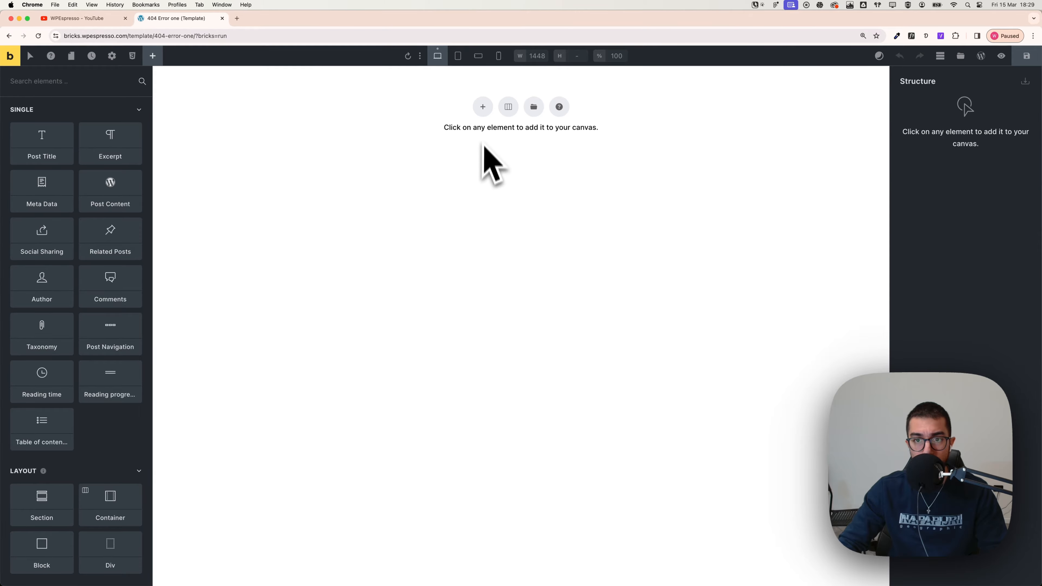
left_click(483, 107)
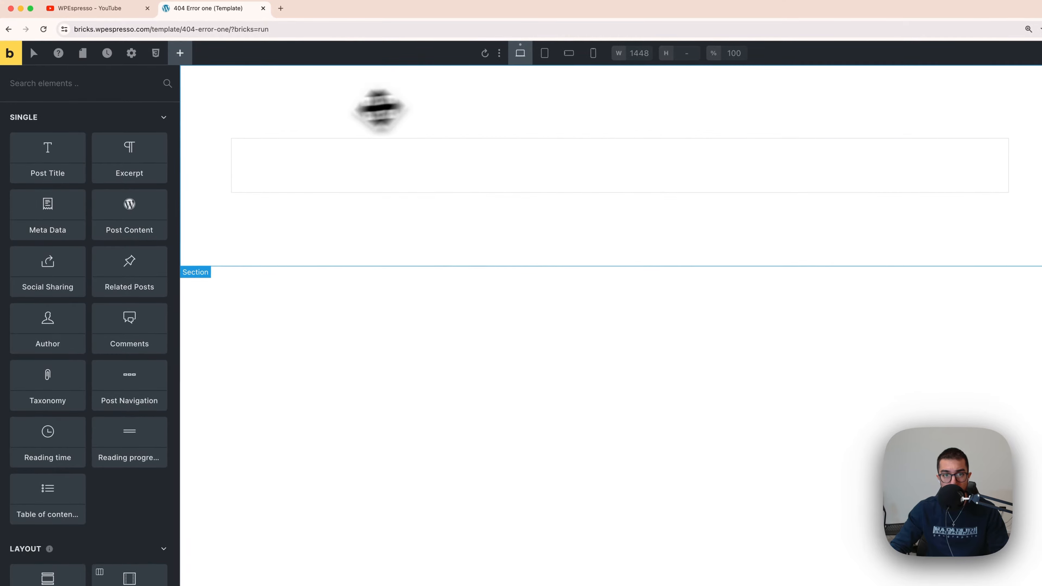
Step: Set the section's container to grid display with template columns var(--grid-2) and a gap of var(--space-m)
left_click(332, 167)
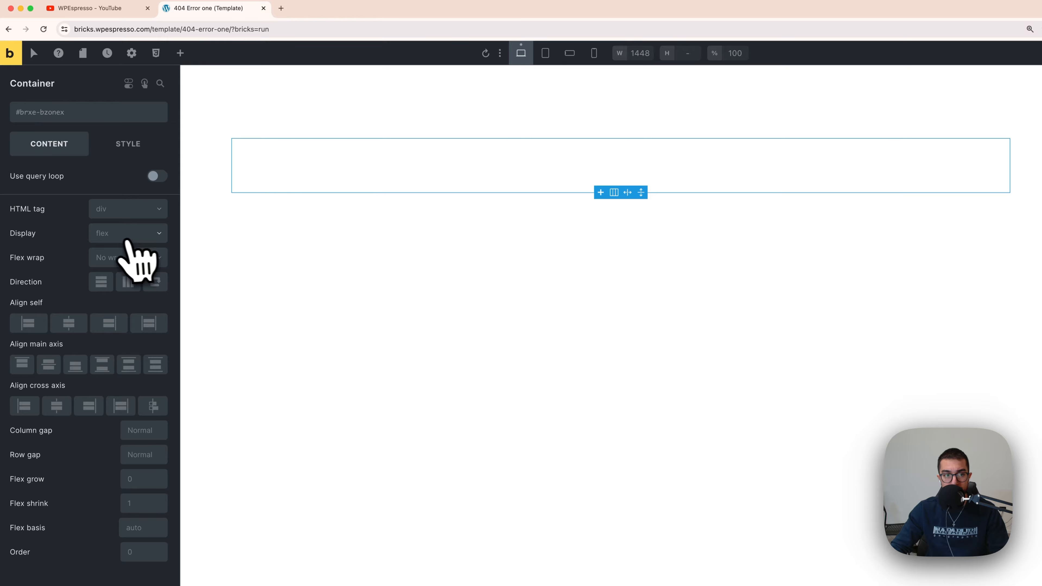
left_click(116, 236)
left_click(115, 290)
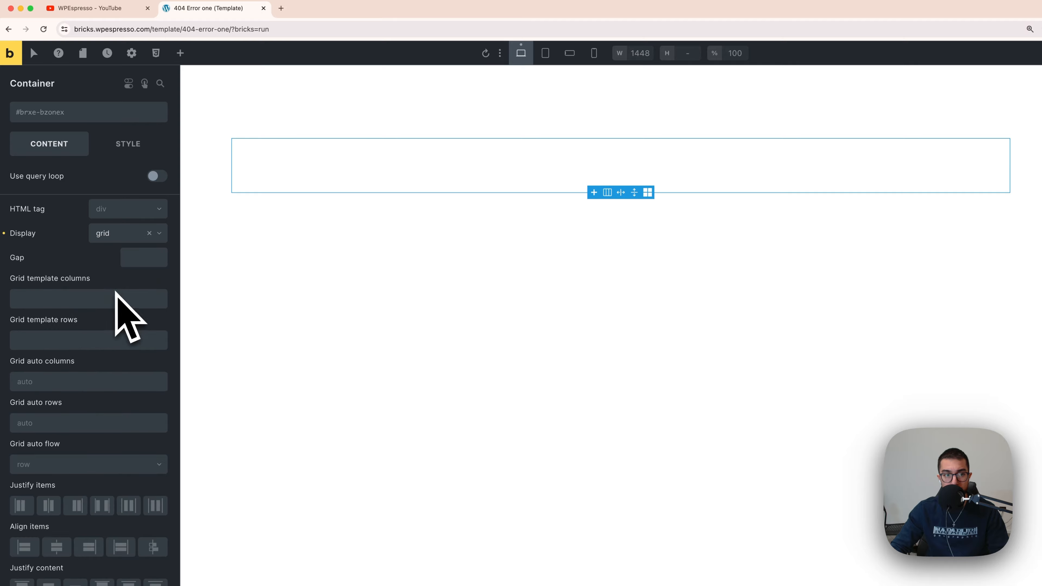
left_click(57, 299)
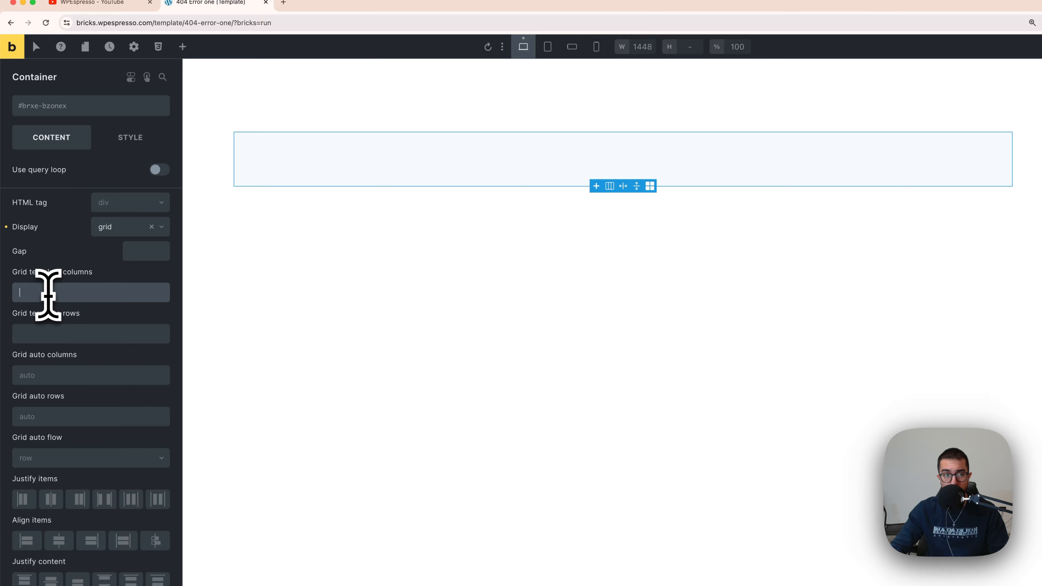
right_click(48, 295)
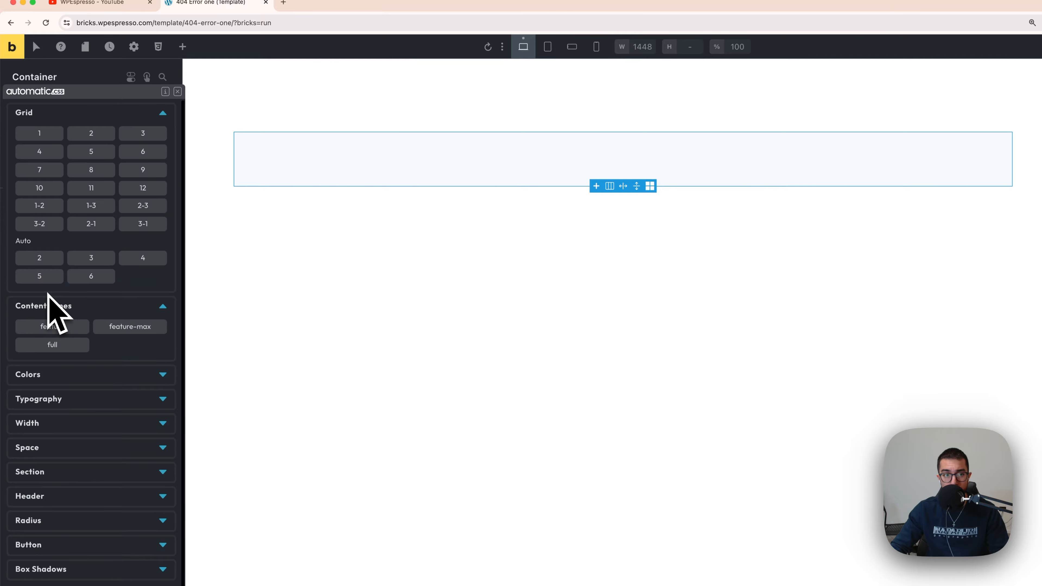
left_click(92, 135)
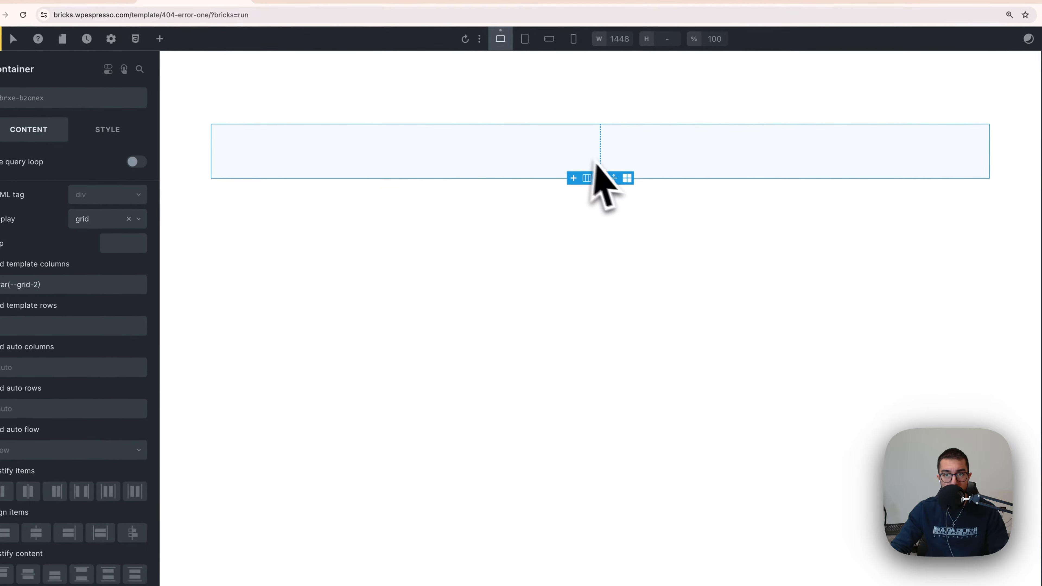
right_click(113, 243)
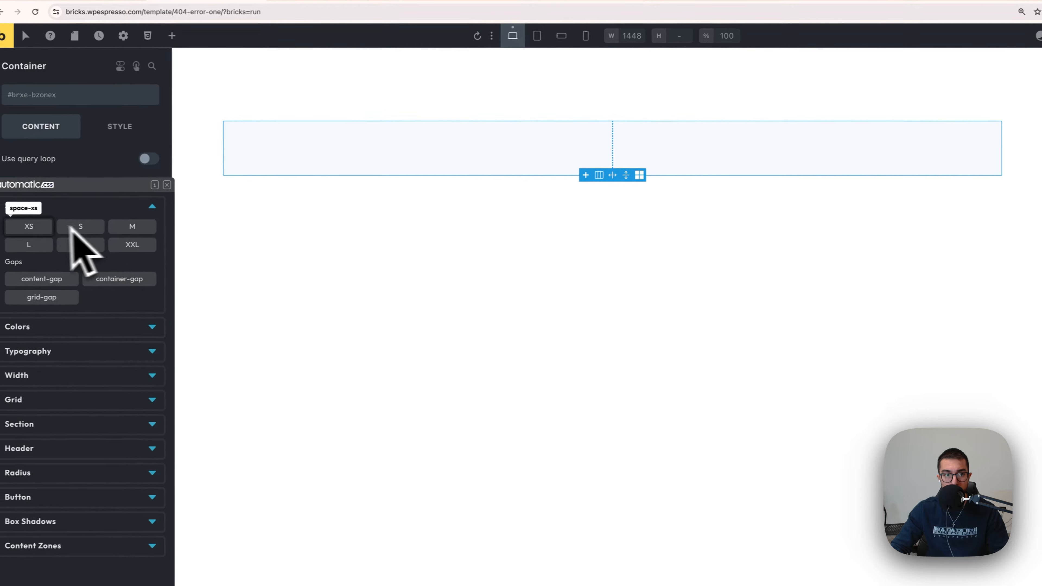
left_click(137, 228)
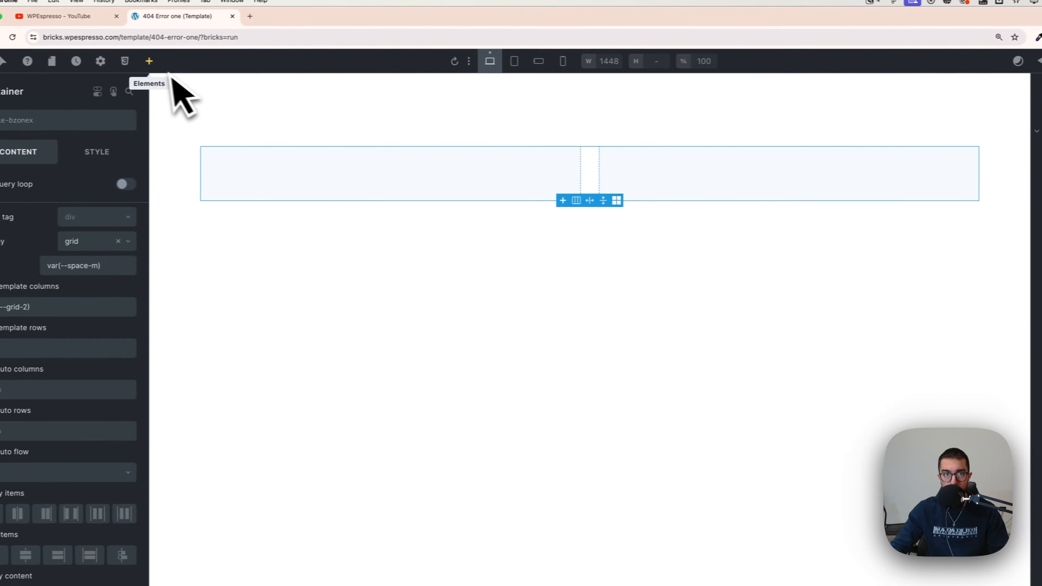
Step: Add a Block element inside the grid container and name it "Block left"
left_click(164, 63)
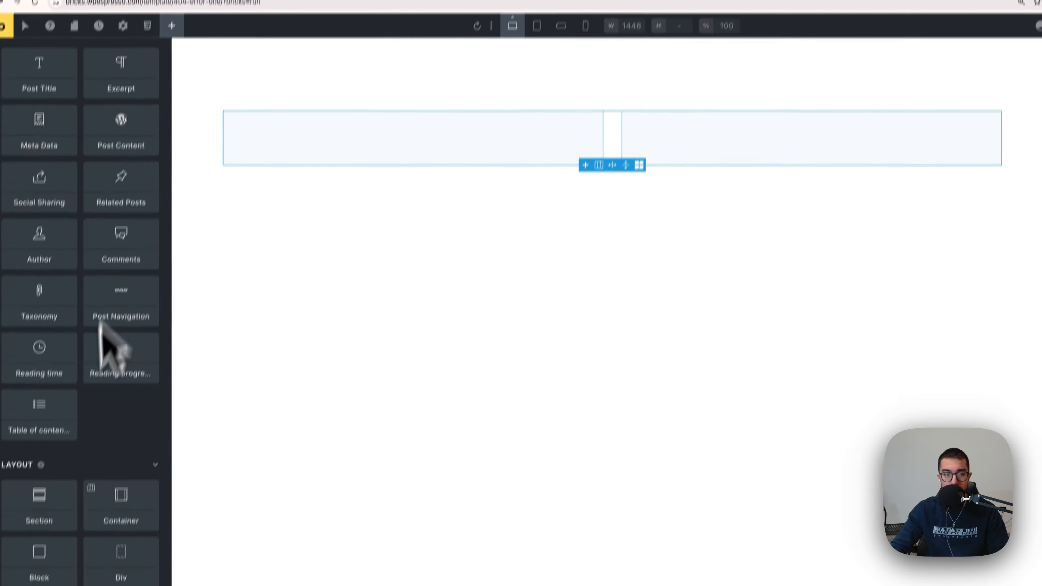
scroll(95, 410, "down", 3)
left_click_drag(62, 480, 238, 466)
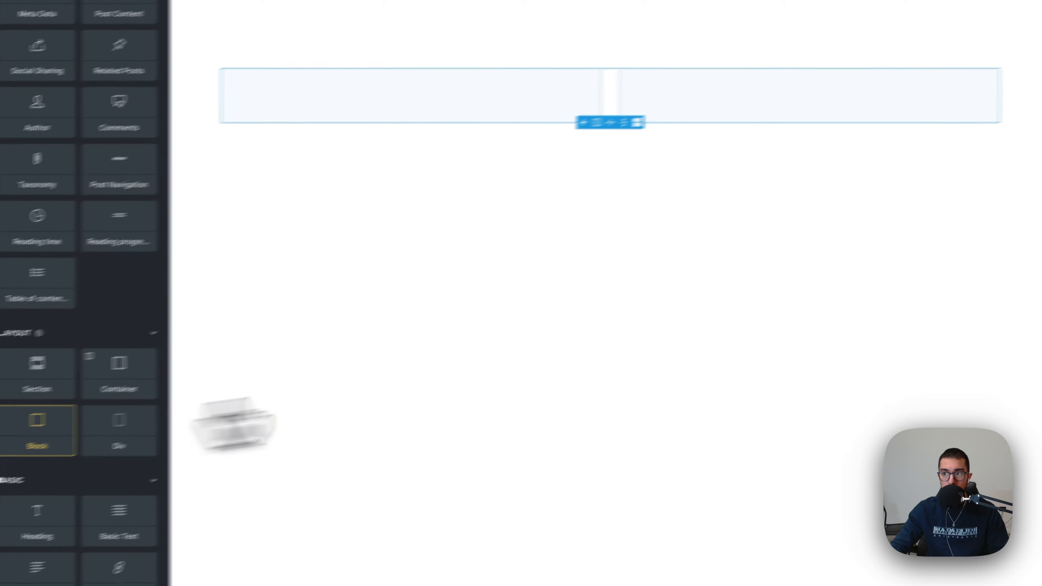
left_click(904, 117)
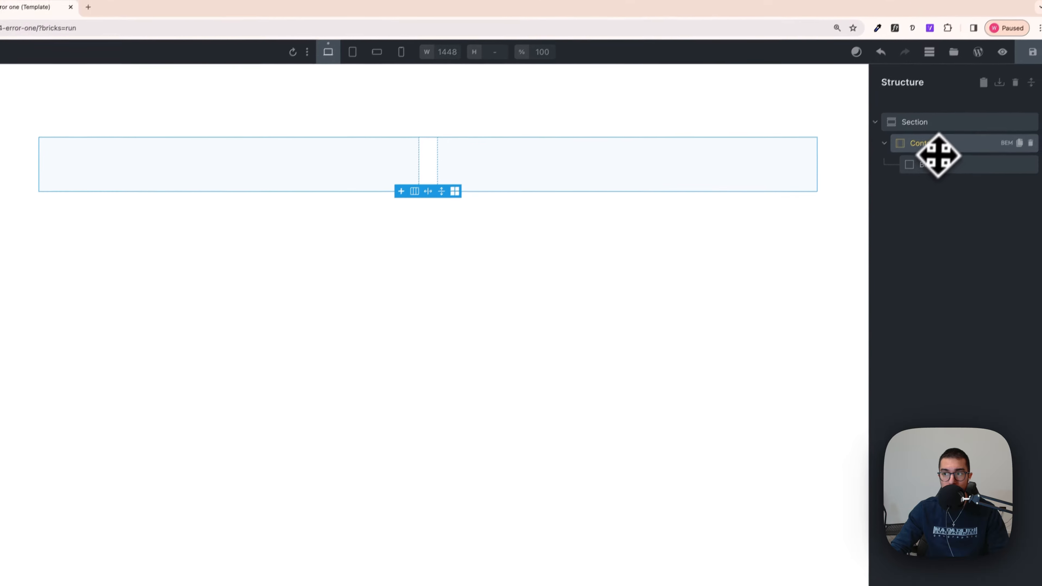
left_click(939, 165)
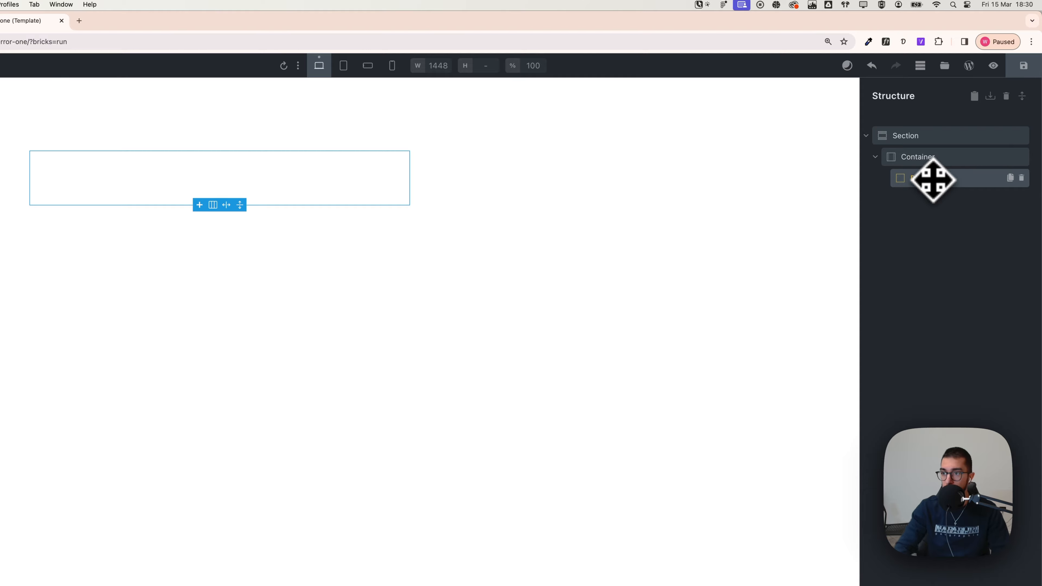
Step: Duplicate "Block left" and rename the copy "Block right"
left_click(1010, 177)
left_click(962, 202)
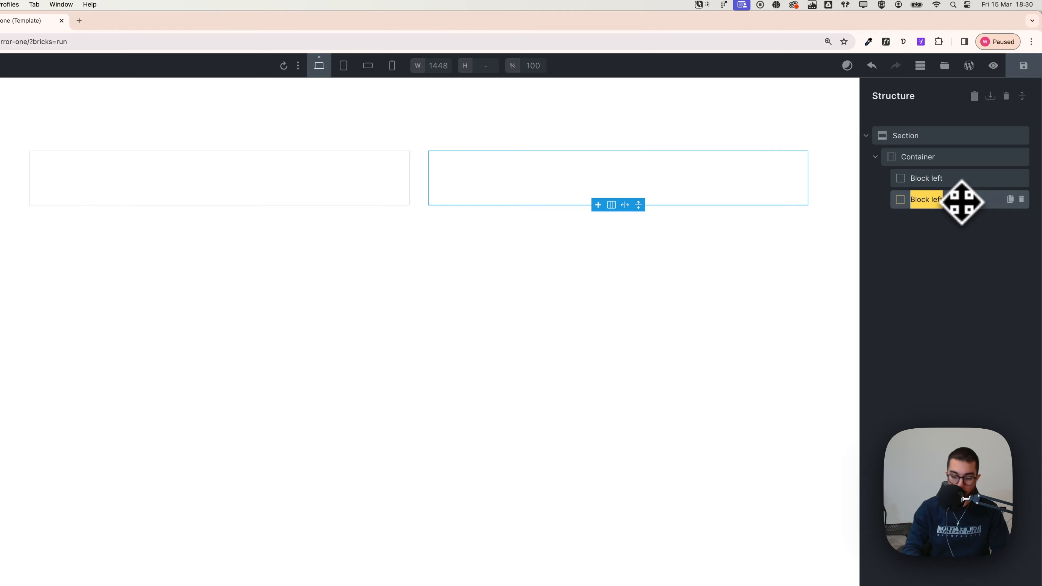
type("Block ")
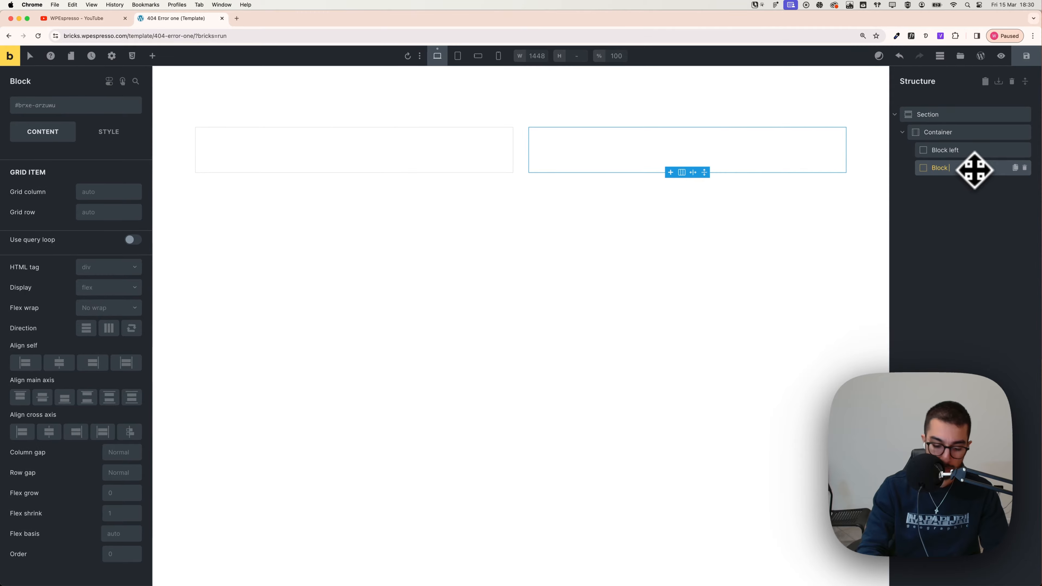
type("right")
key("Return")
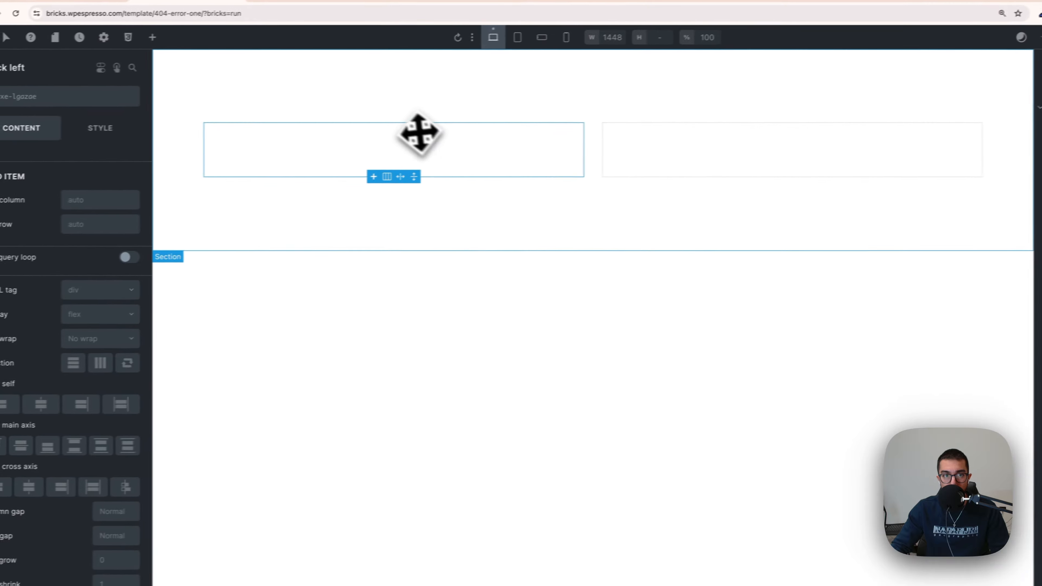
Step: Add a Div element inside "Block left" and name it "404 title wrapper"
left_click(175, 35)
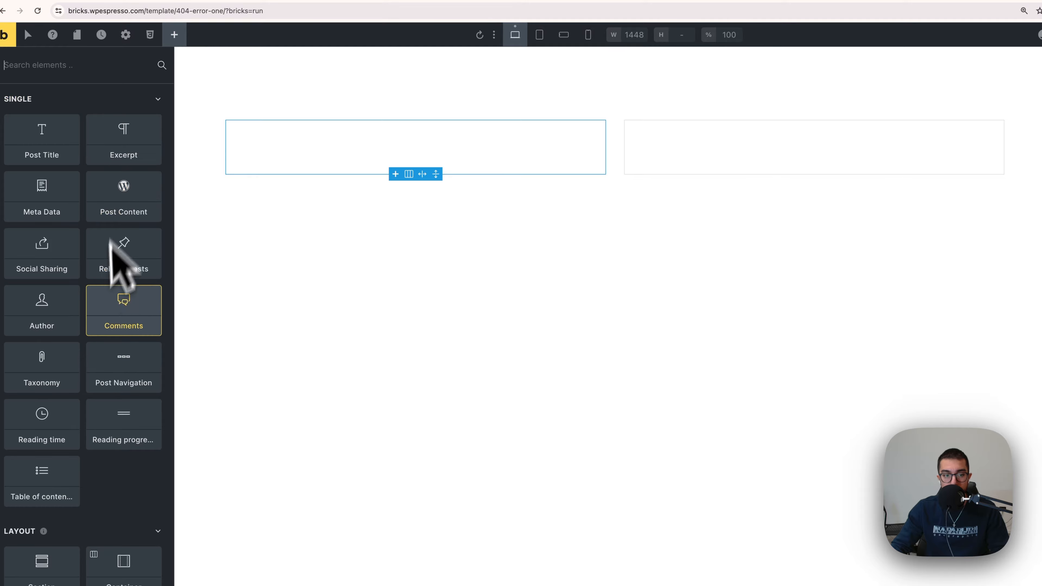
scroll(111, 279, "down", 3)
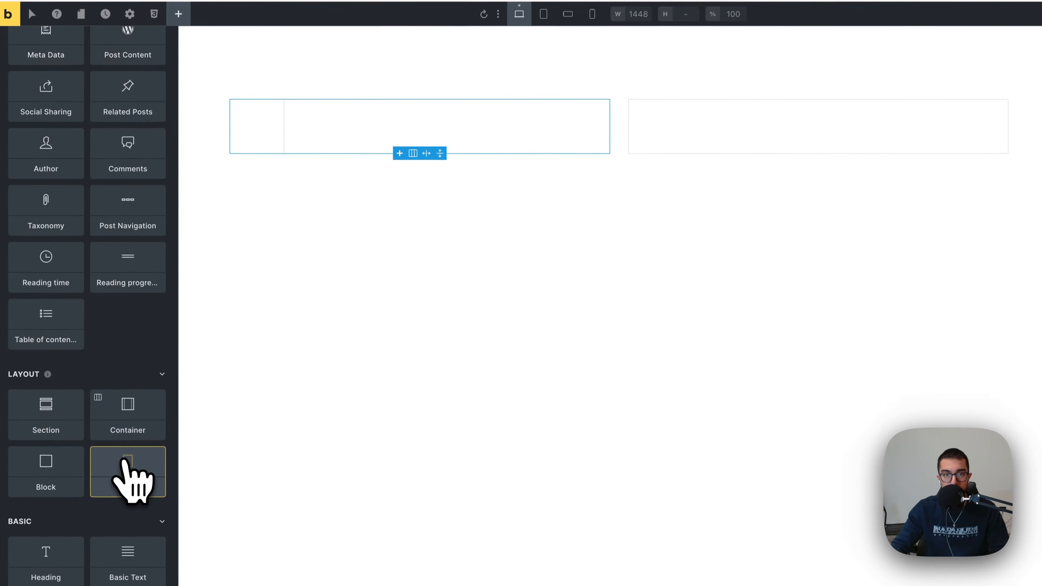
left_click_drag(119, 489, 261, 130)
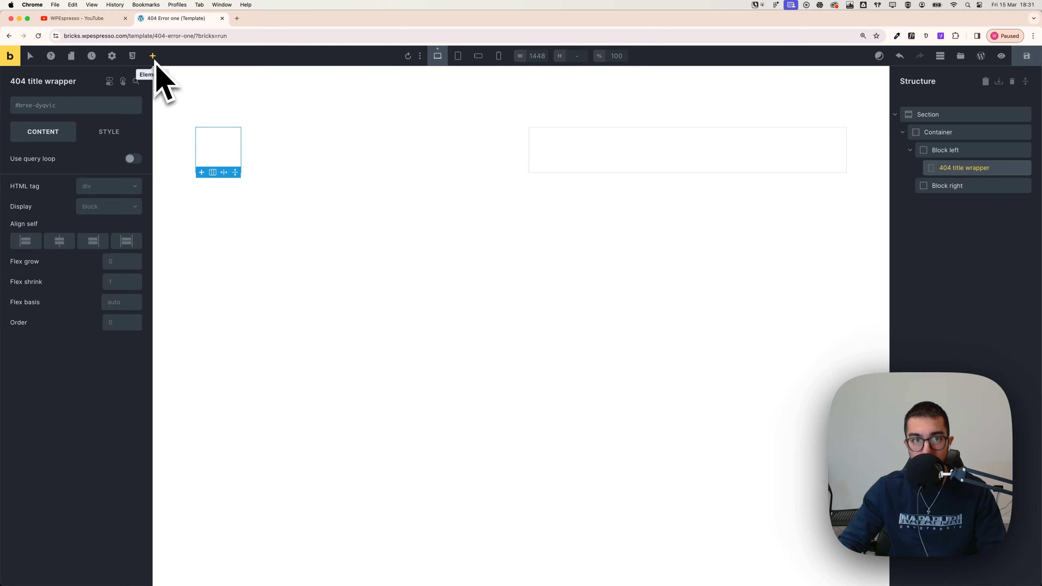
Step: Add an Icon element and a Basic Text element inside the "404 title wrapper" div
left_click(153, 56)
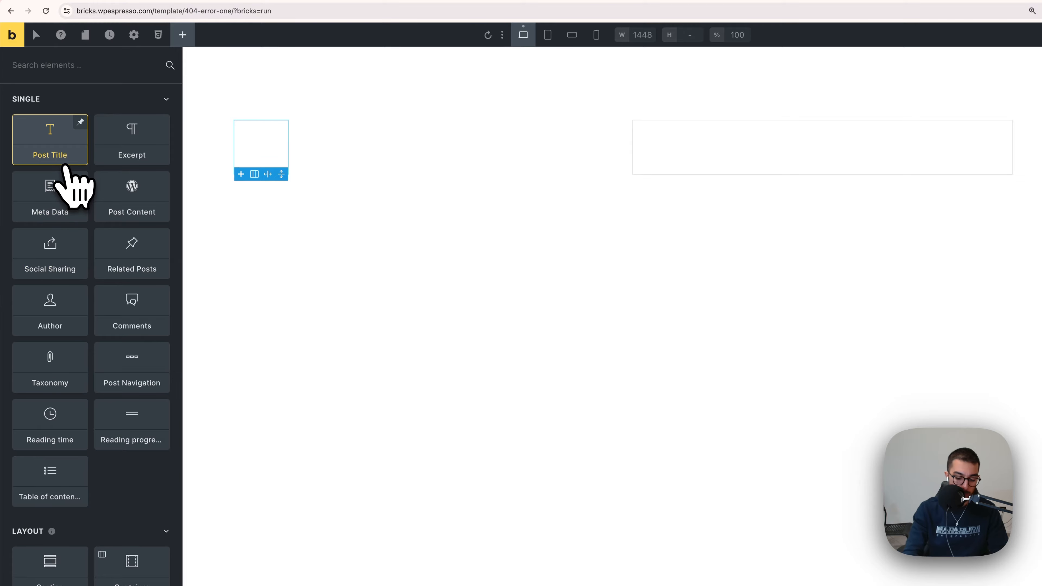
type("icon")
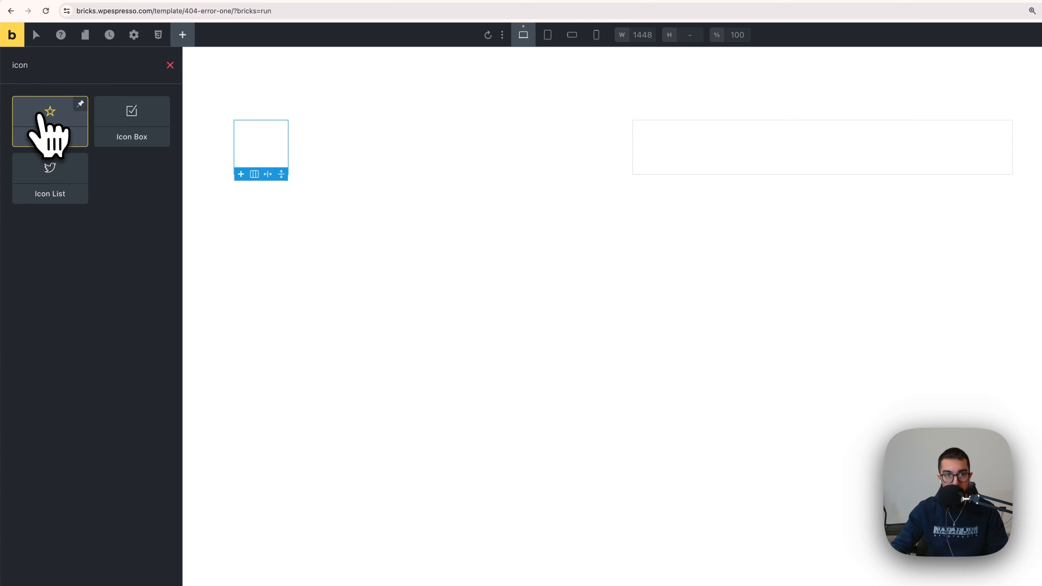
left_click(38, 115)
left_click(170, 65)
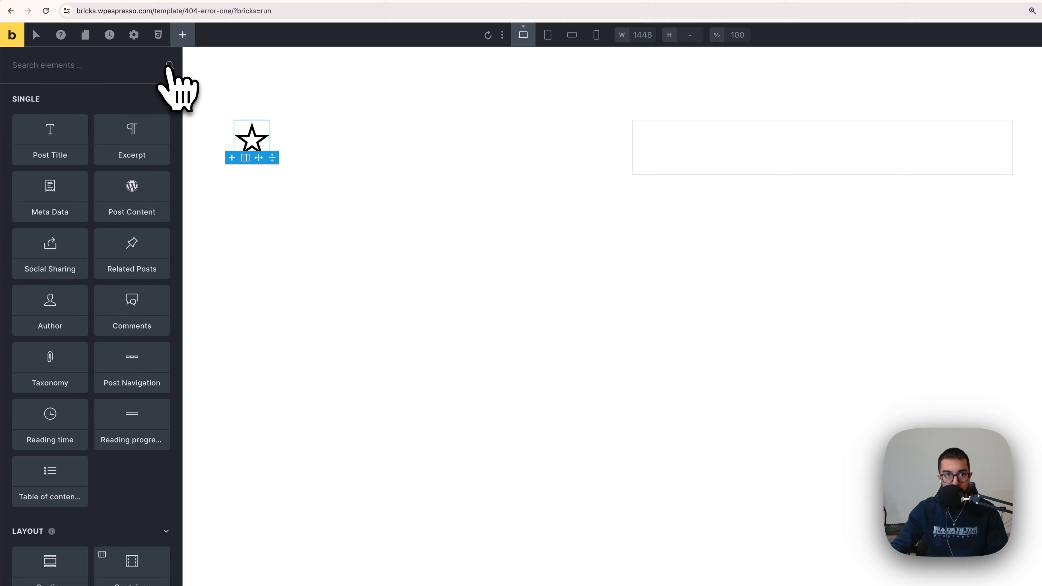
scroll(94, 410, "down", 3)
scroll(107, 431, "down", 5)
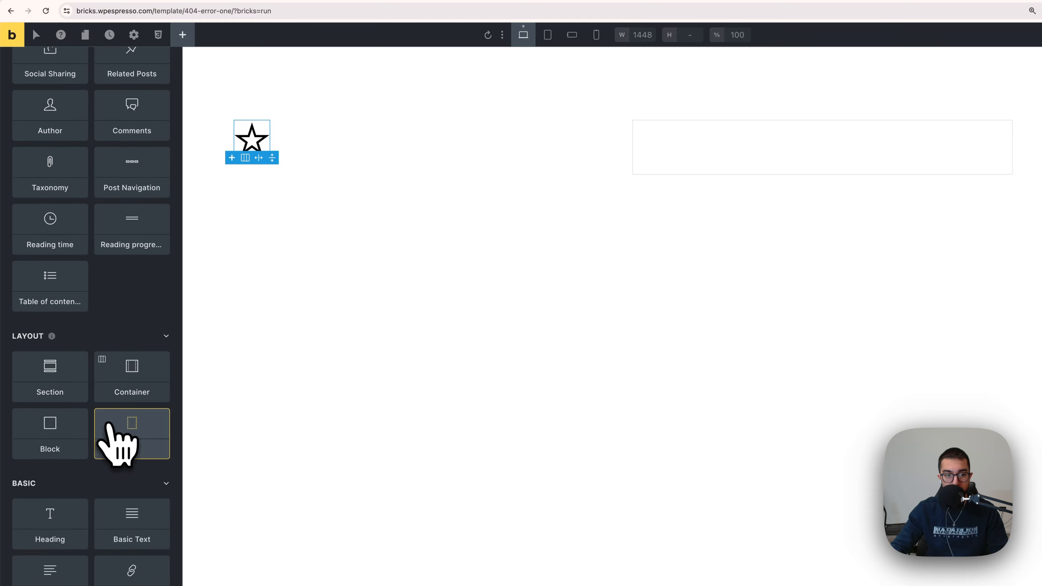
left_click(130, 434)
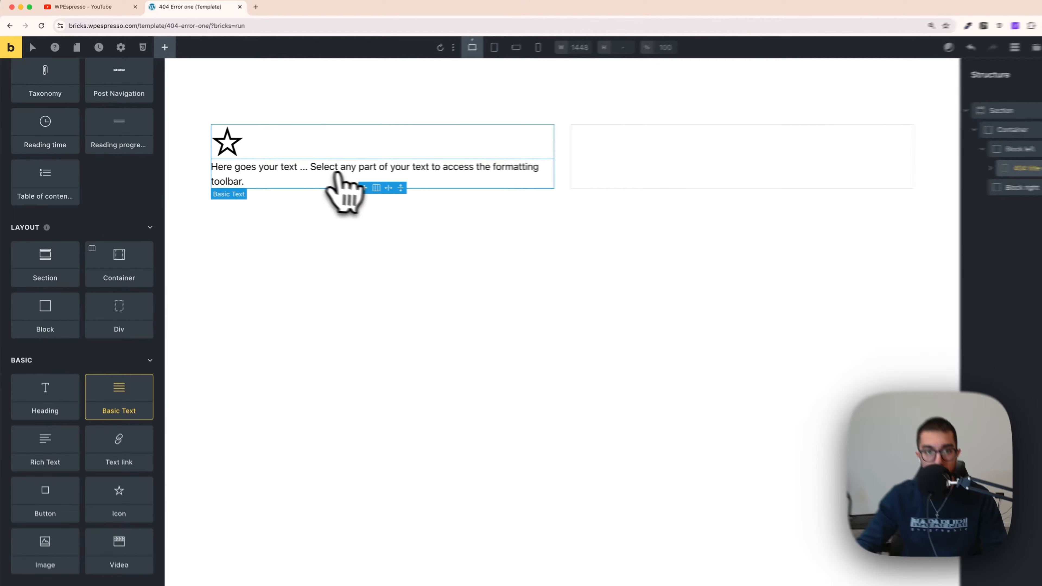
Step: Switch to Figma for the badge label, return to Chrome, and replace the basic text's placeholder with "404 error"
key("super+Tab")
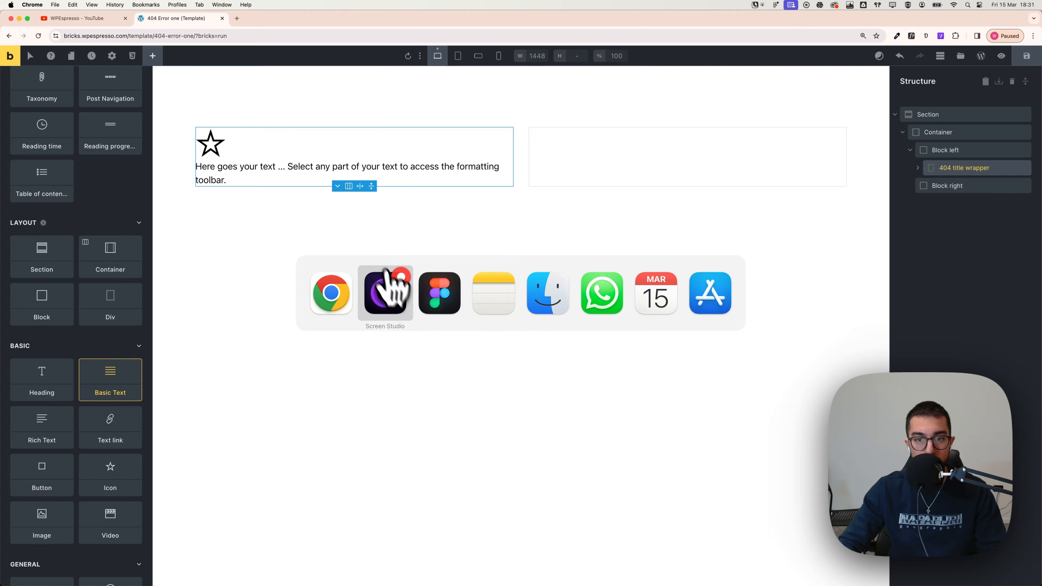
left_click(439, 293)
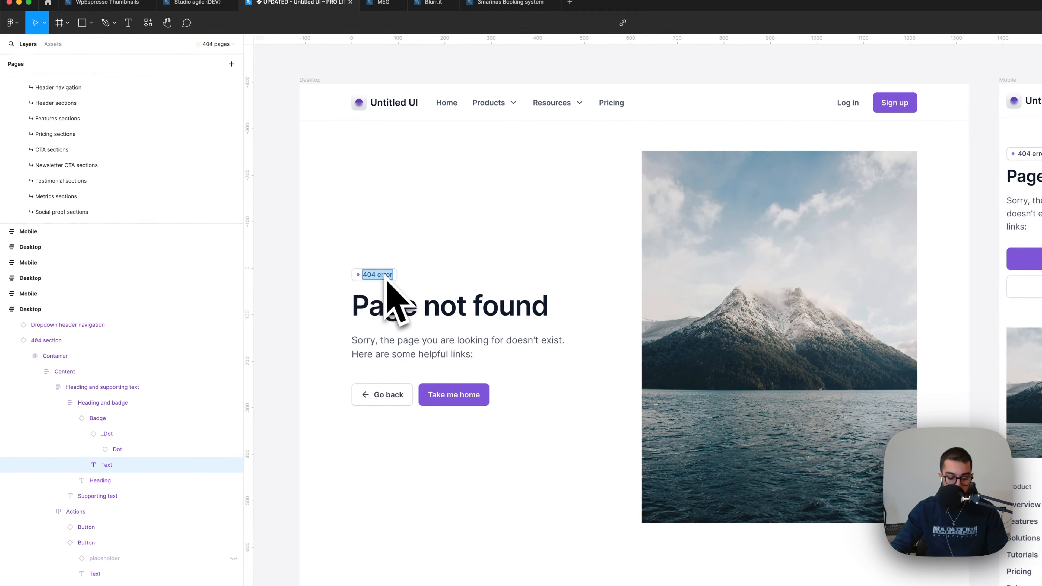
key("super+Tab")
left_click(375, 202)
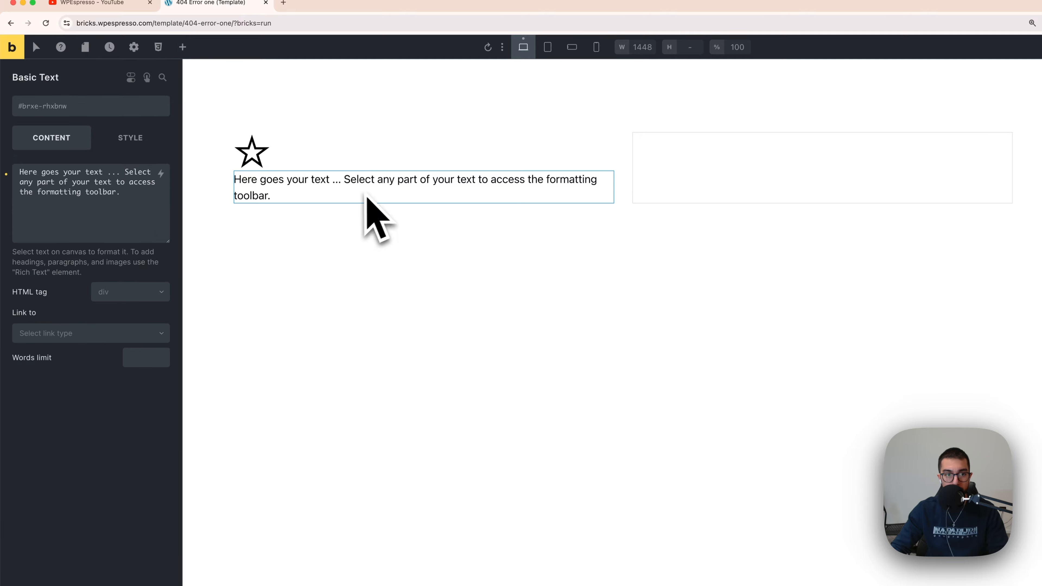
left_click_drag(160, 199, 9, 149)
type("404 error")
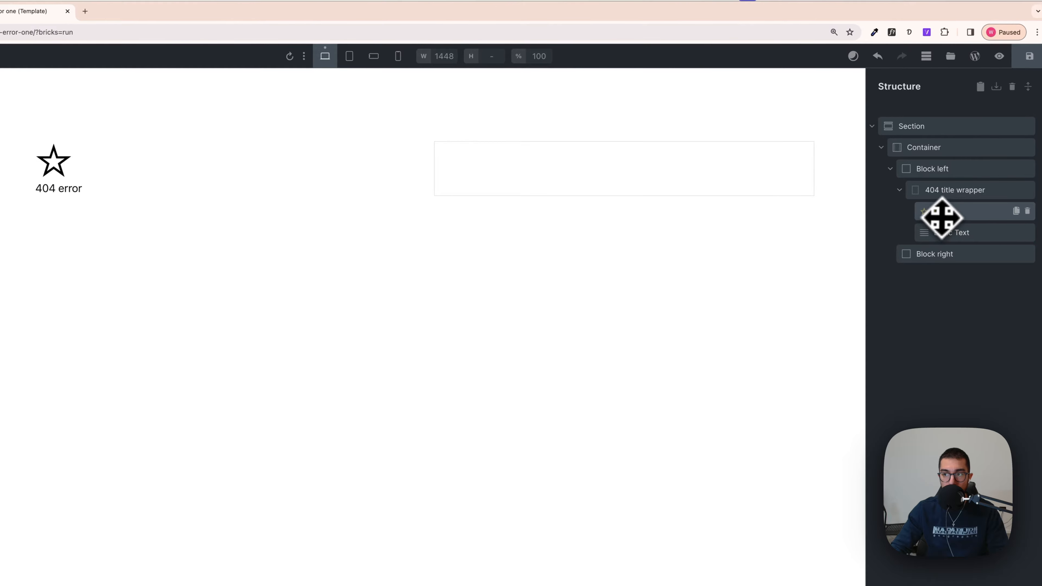
Step: Replace the Icon element's star with the solid Font Awesome circle-with-dot icon and set its size to 6px
left_click(942, 218)
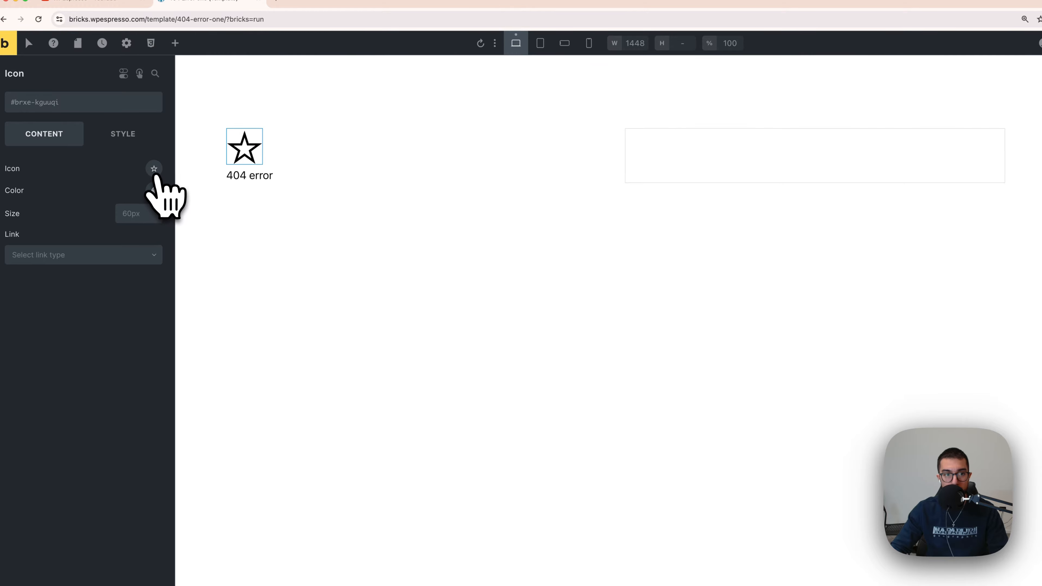
left_click(154, 168)
left_click(89, 208)
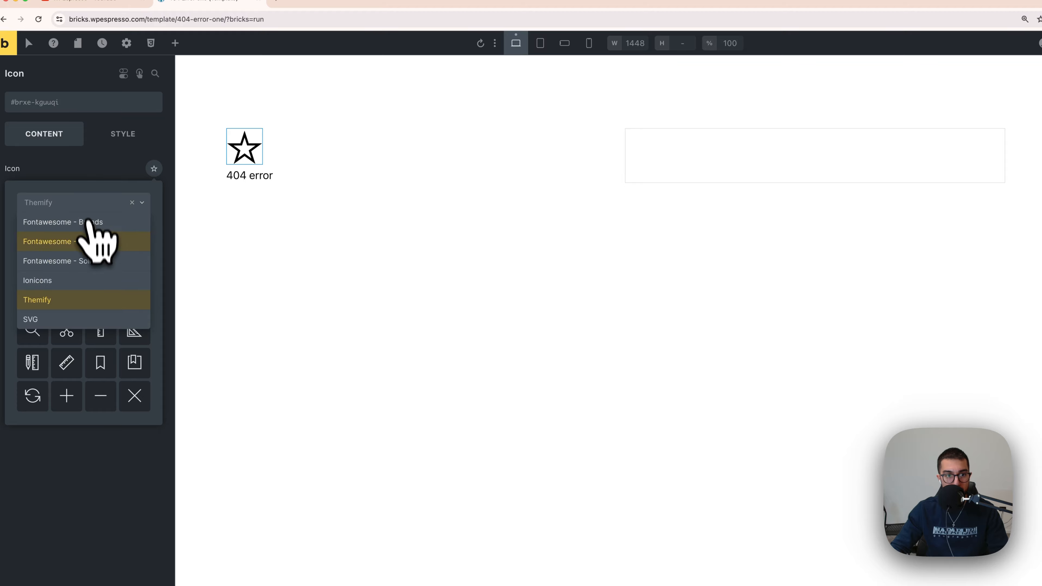
left_click(97, 240)
left_click(84, 236)
type("dot")
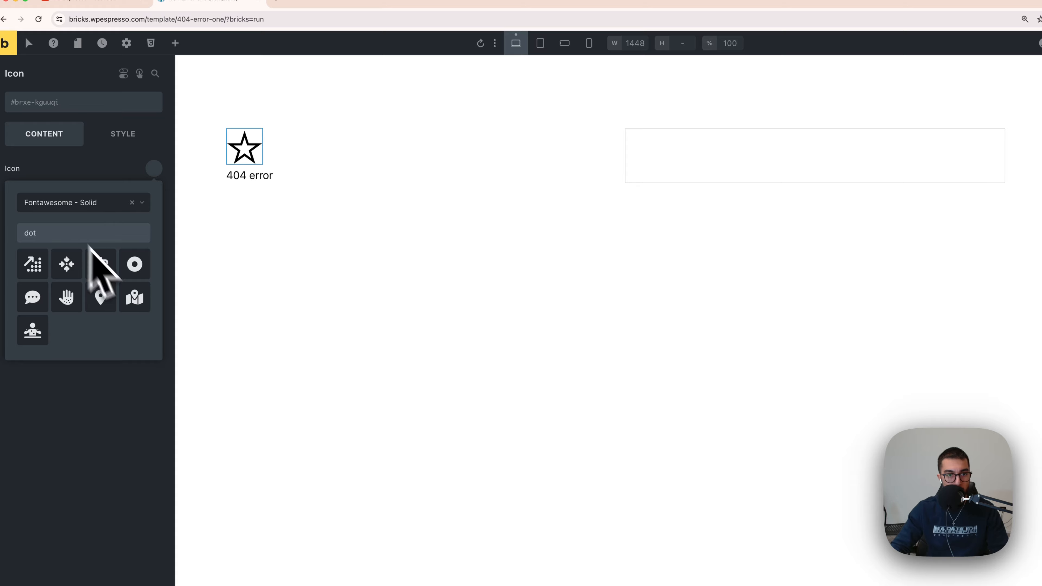
left_click(135, 266)
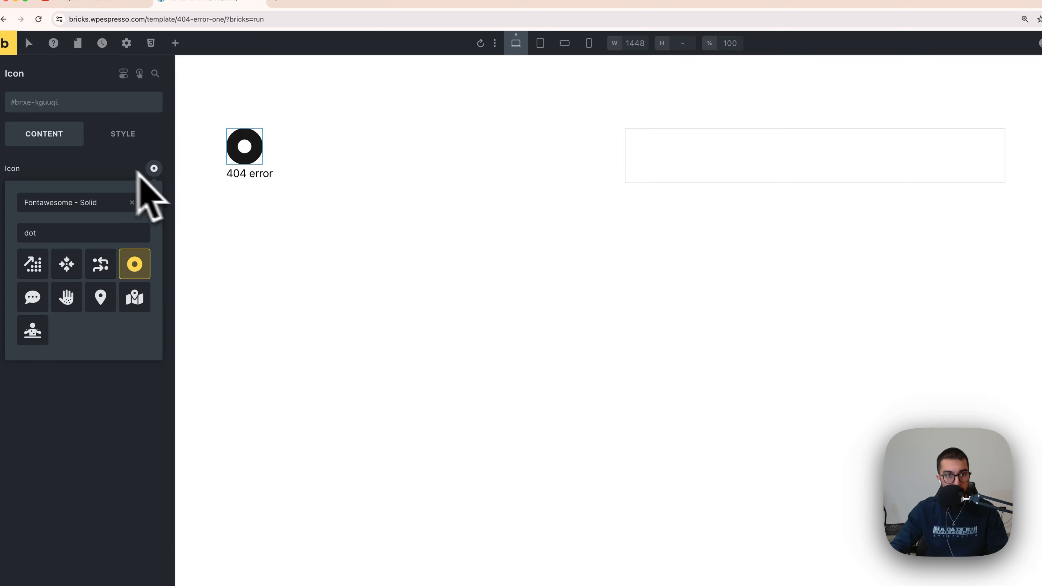
left_click(108, 178)
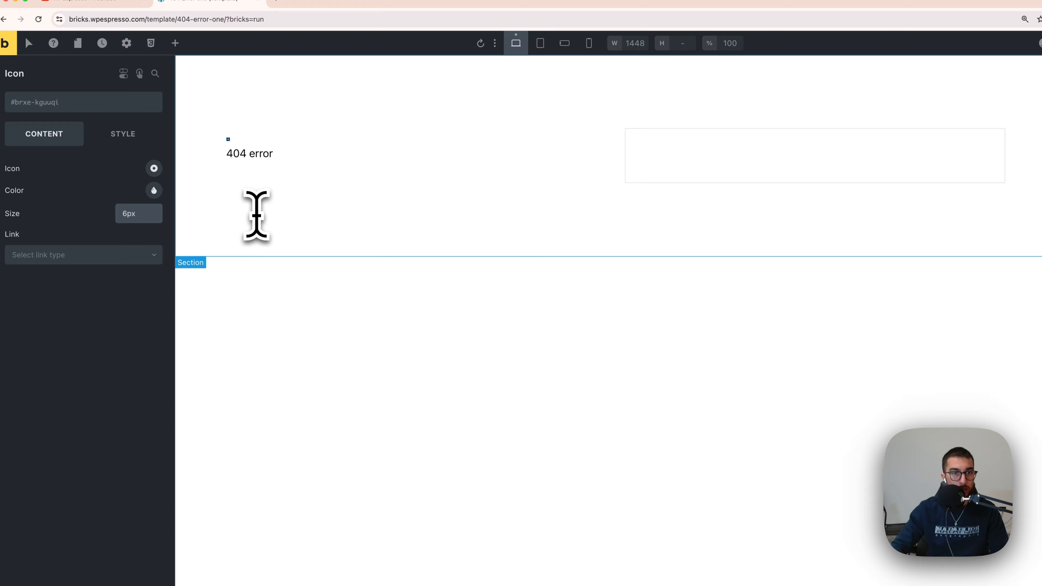
Step: Check the badge in Figma, return to Chrome, and make the "404 title wrapper" a horizontal flex layout with centered cross-axis alignment
key("super+Tab")
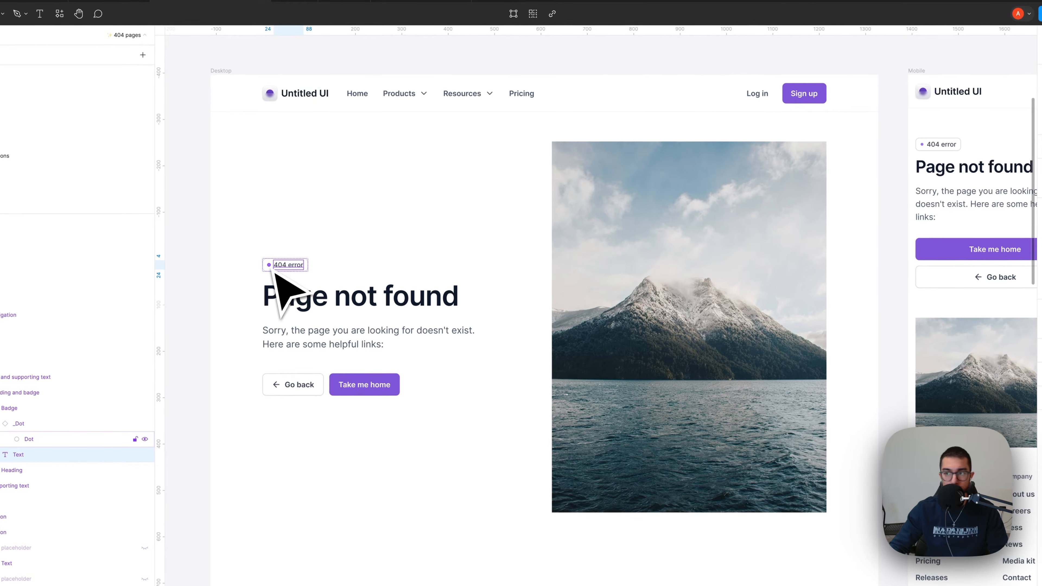
left_click(301, 246, "super")
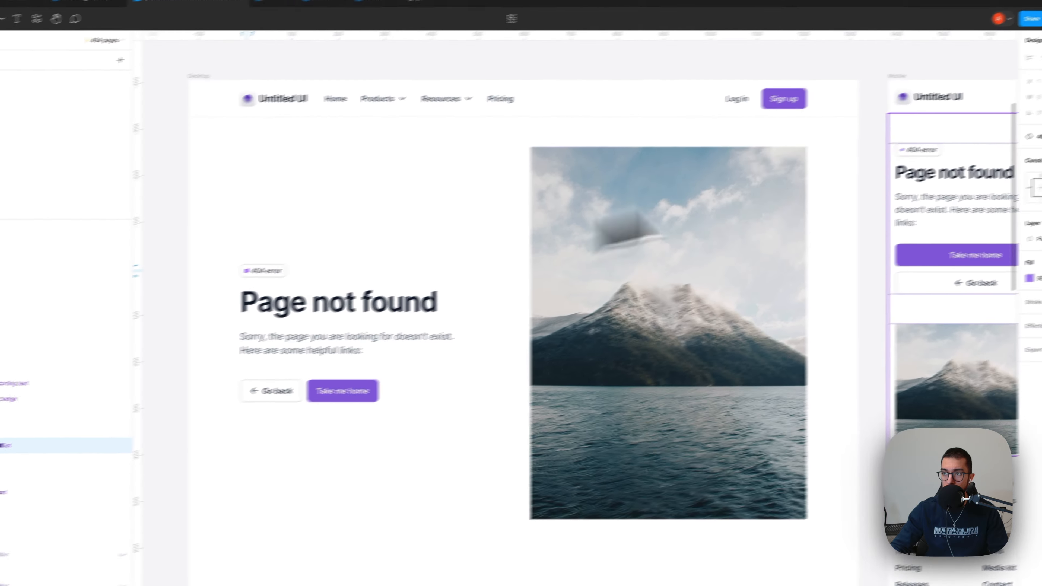
key("super+Tab")
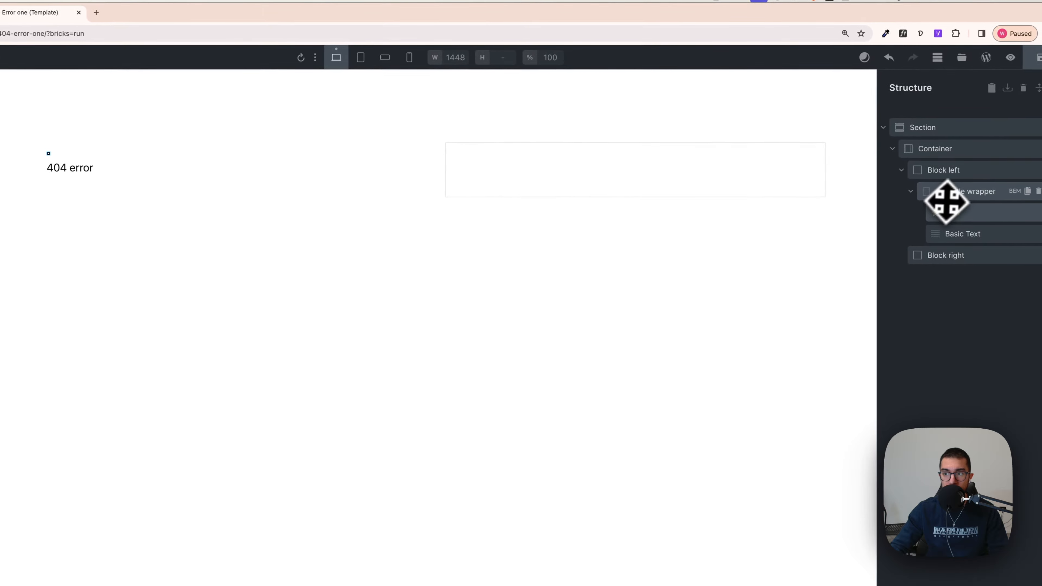
left_click(948, 200)
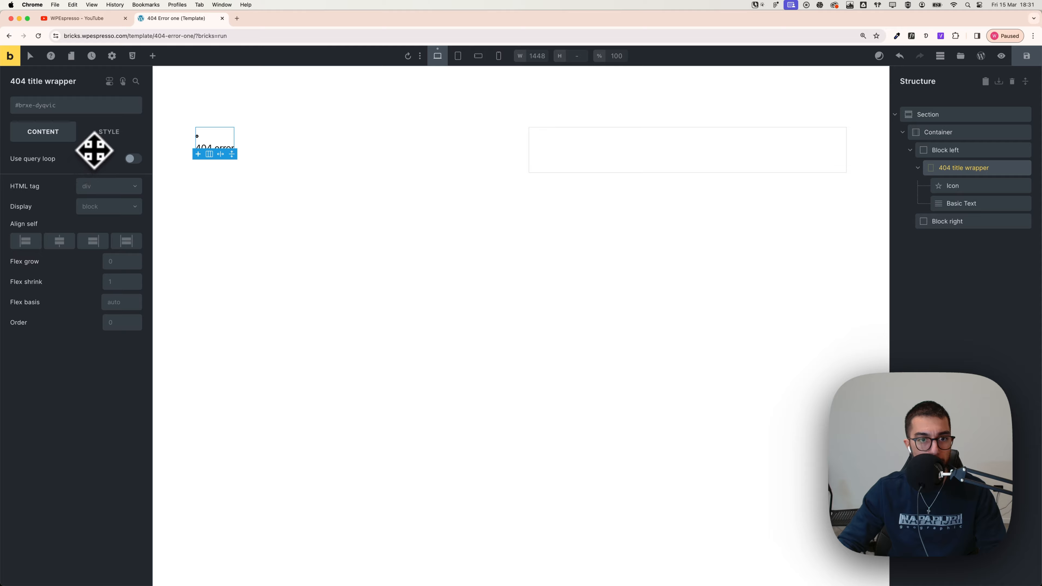
left_click(93, 209)
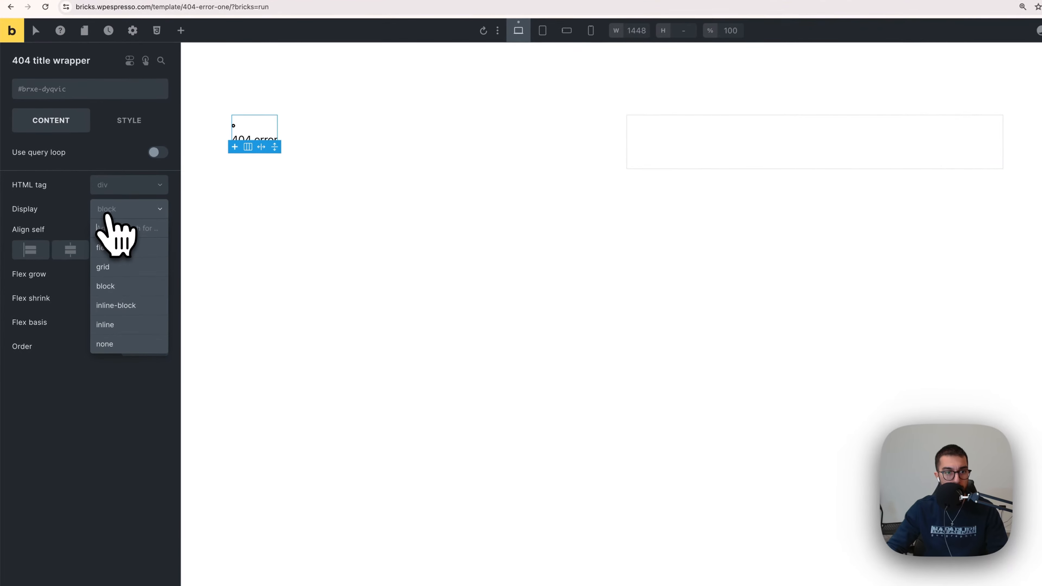
left_click(101, 255)
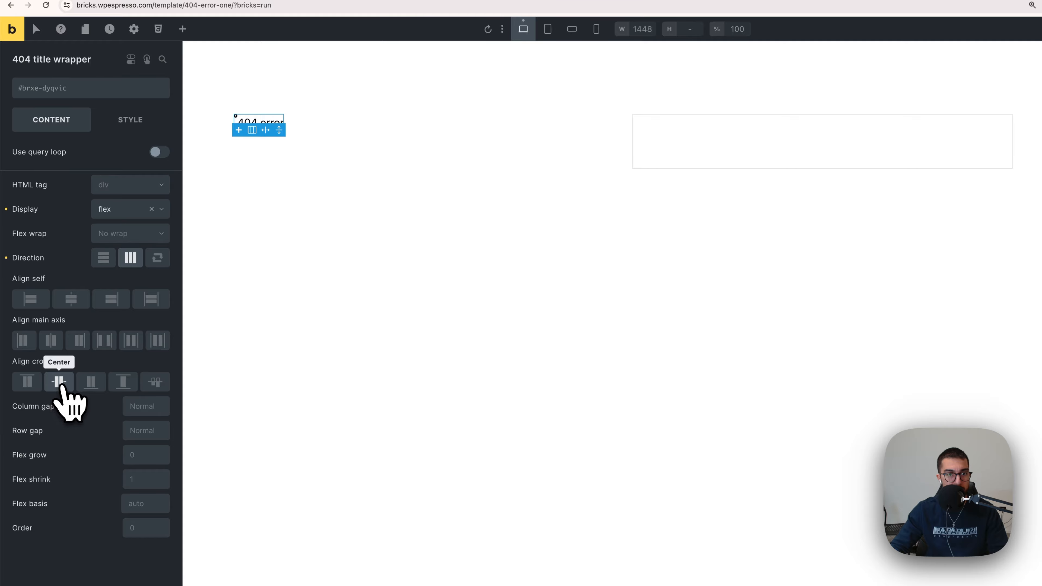
left_click(59, 382)
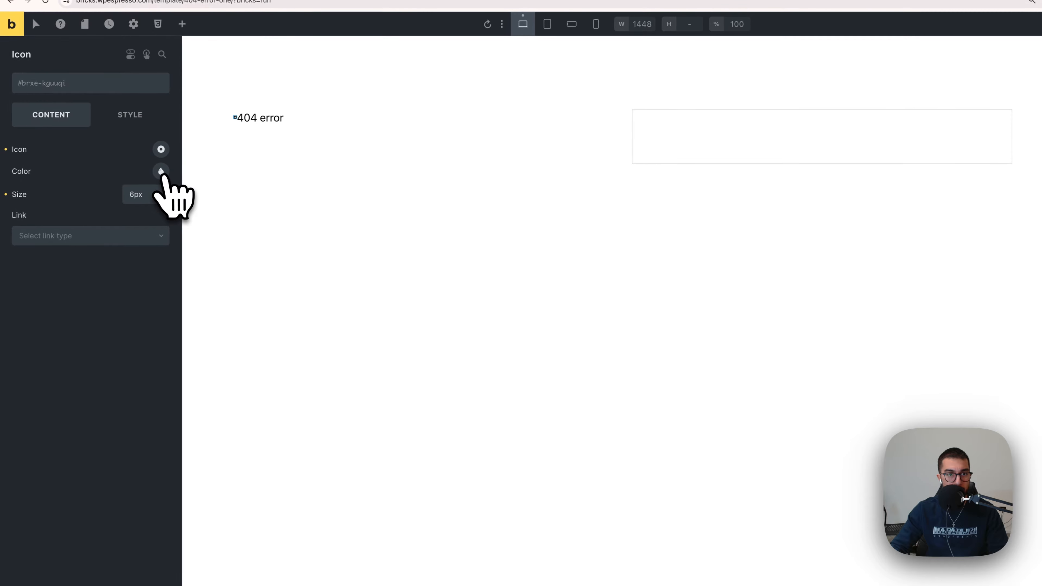
Step: Set the dot icon's color to the teal swatch in the Automatic.css Primary palette
left_click(157, 171)
left_click(146, 209)
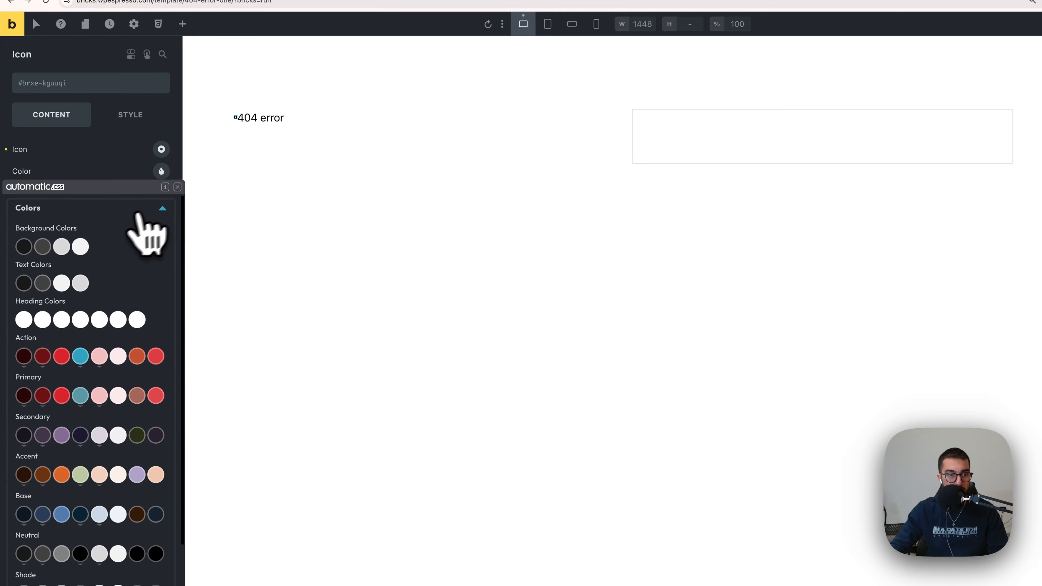
left_click(81, 400)
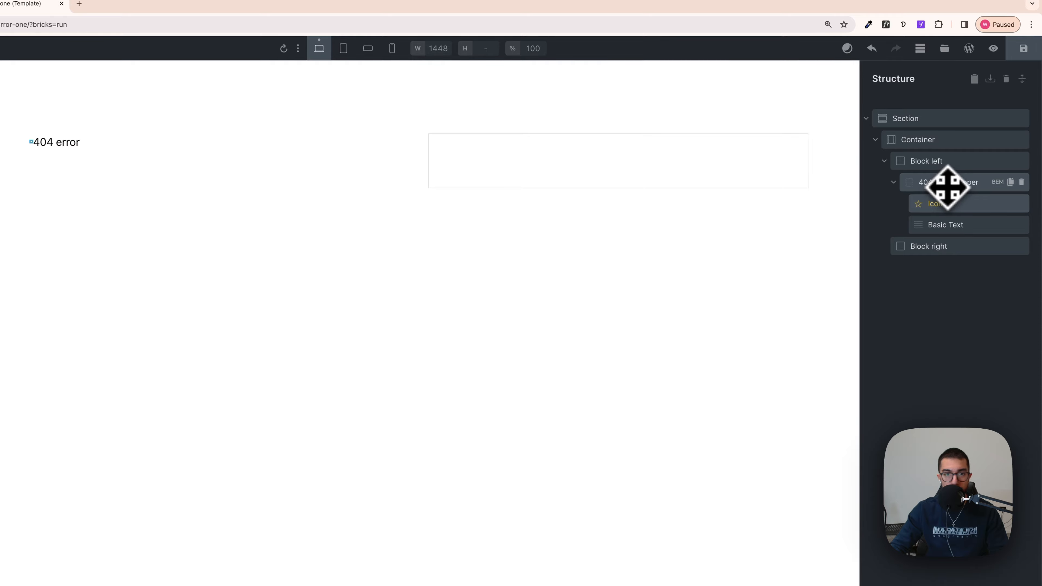
Step: Rename the "404 title wrapper" div as "title wrapper" and set its column gap to var(--space-xs)
left_click(941, 186)
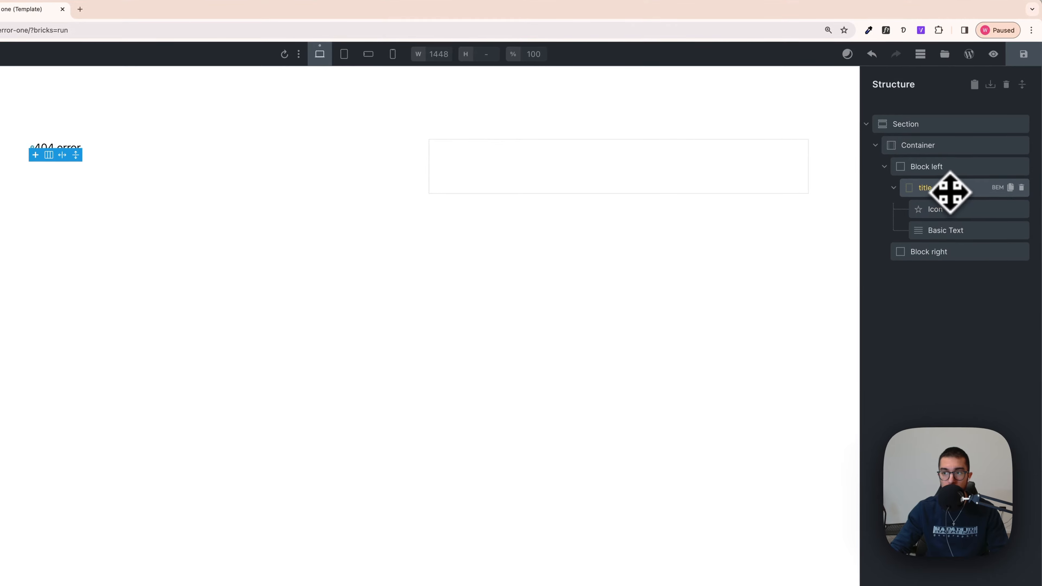
left_click(944, 208)
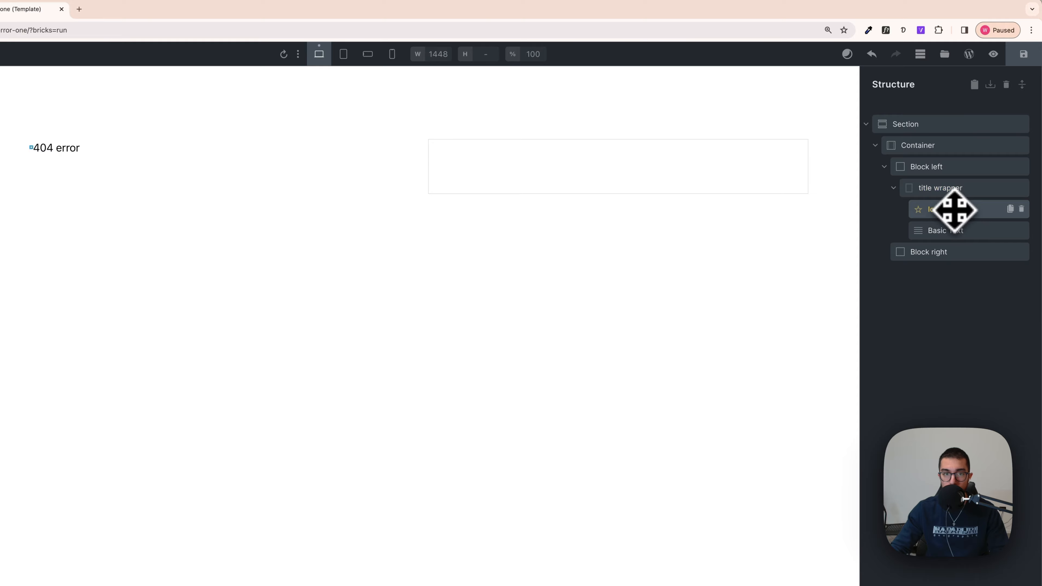
left_click(948, 192)
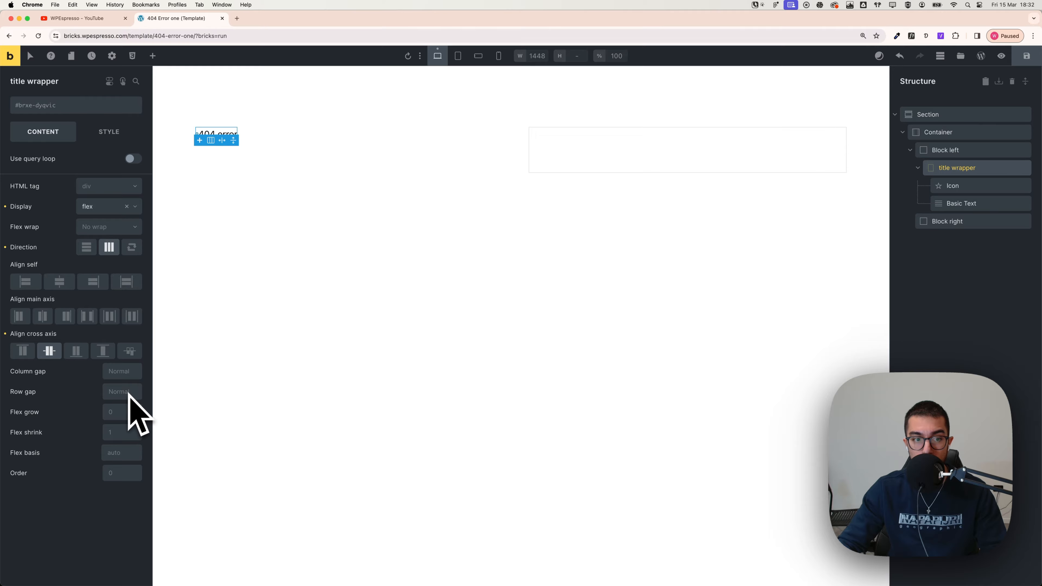
right_click(123, 375)
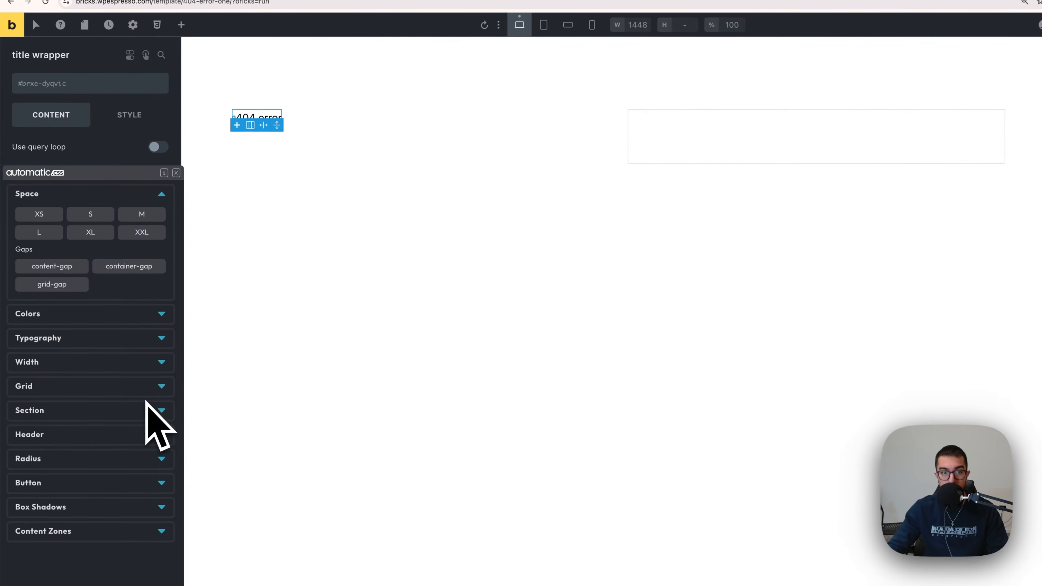
left_click(52, 219)
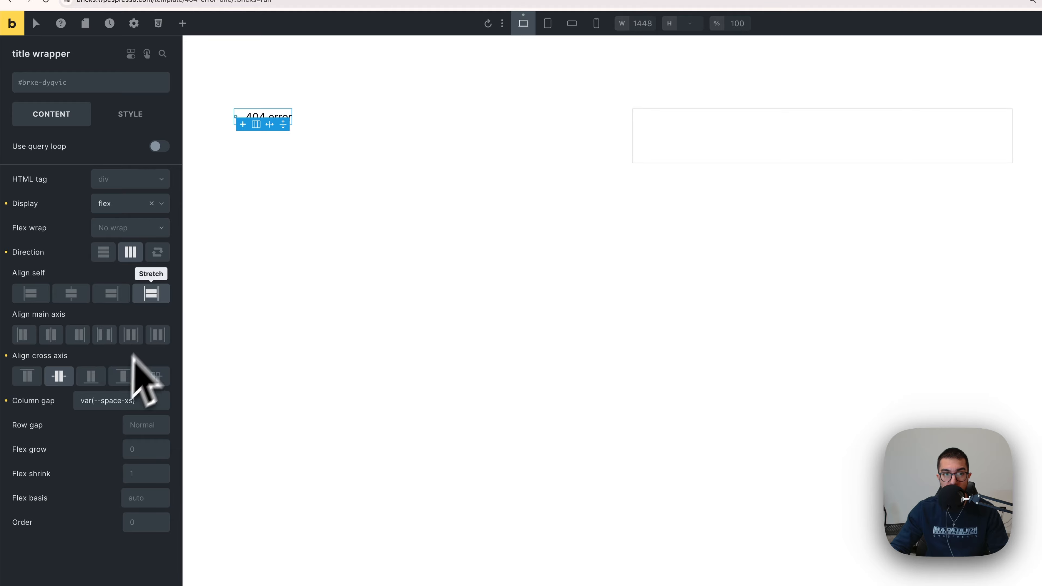
Step: Set the title wrapper's padding to 0.5em at the top and bottom and 1em on the left and right
left_click(124, 117)
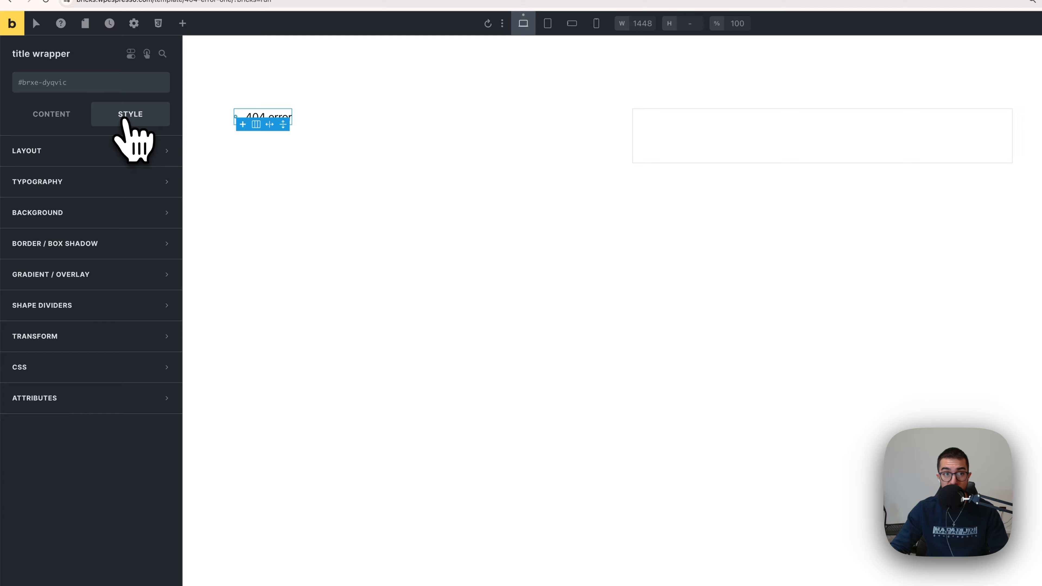
left_click(92, 153)
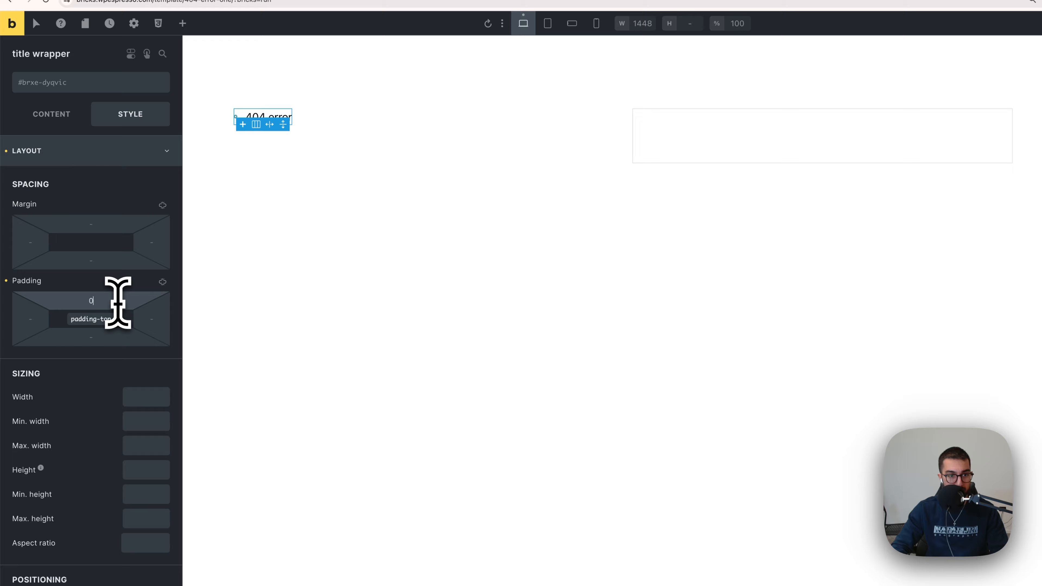
type(".5")
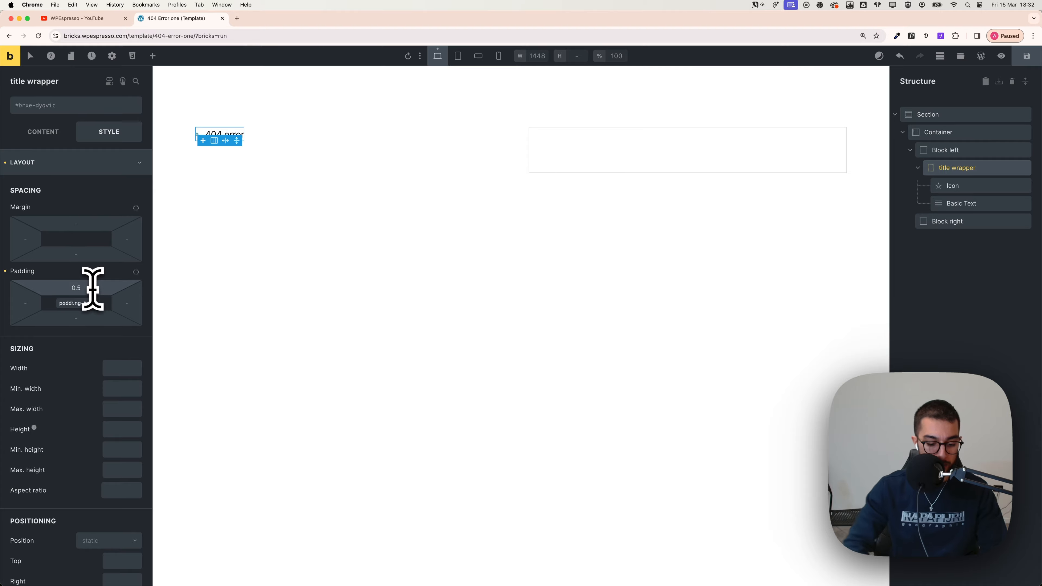
type("em")
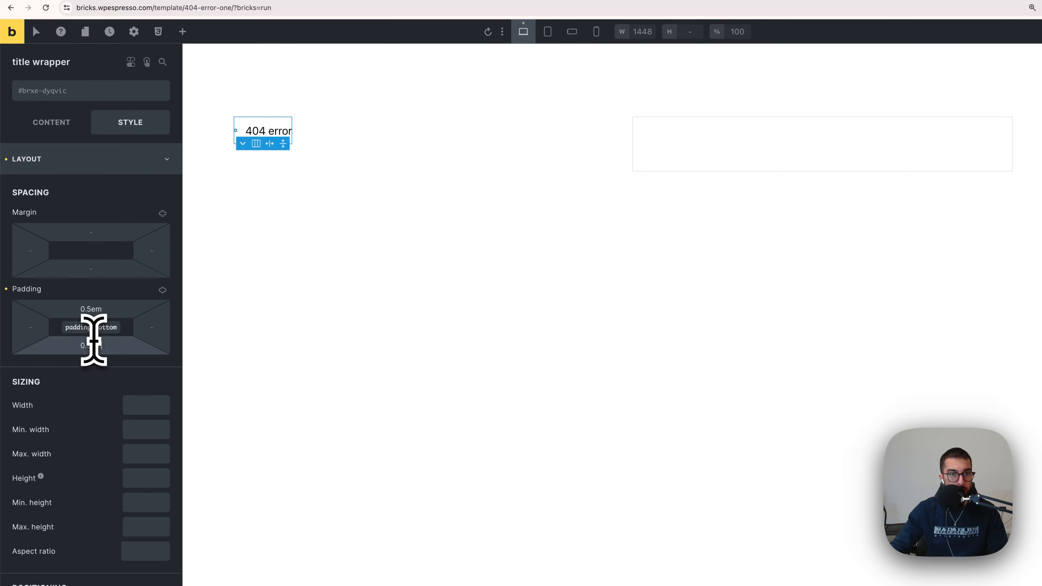
left_click(44, 331)
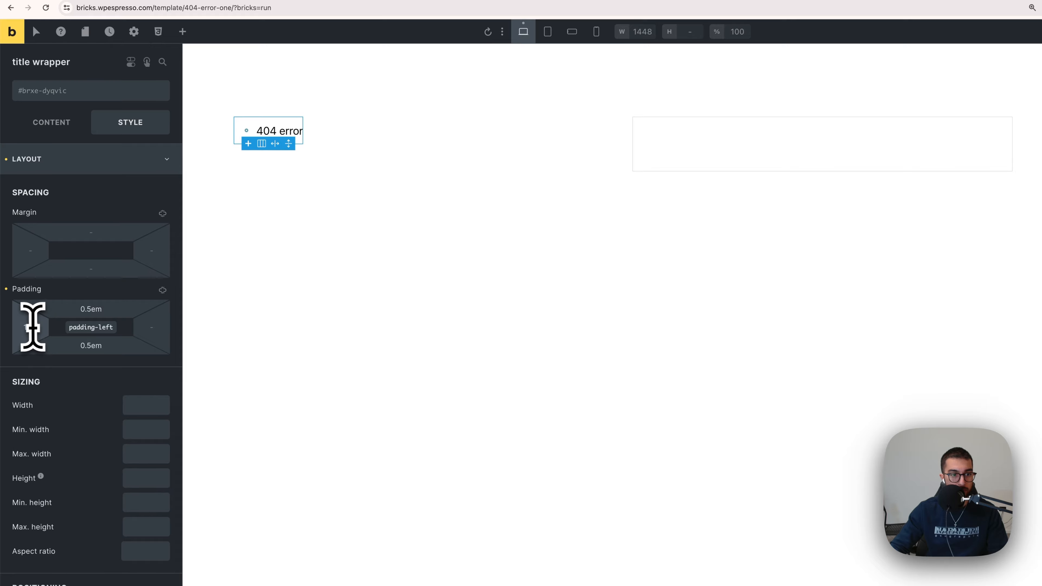
left_click(137, 327)
type("1em")
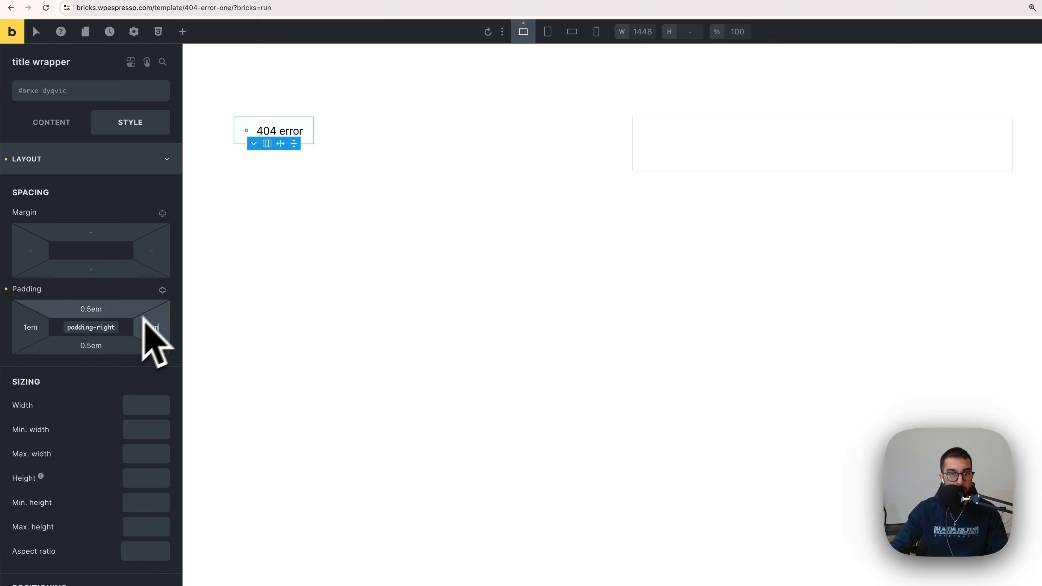
Step: Change the title wrapper's padding to 0.2em at the top and bottom and 0.6em on the left and right
left_click(91, 313)
key("BackSpace")
type("2")
left_click(89, 347)
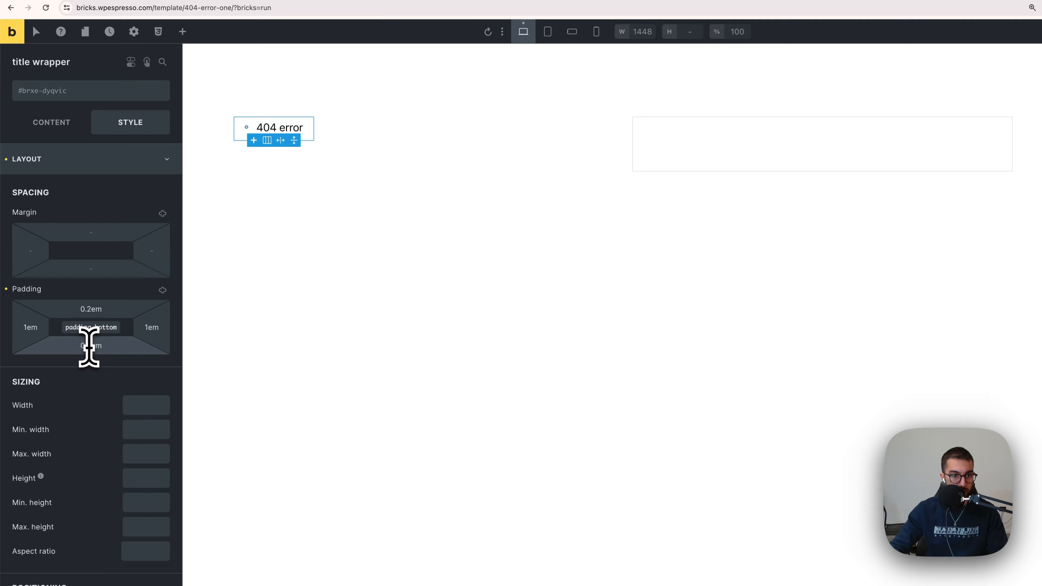
left_click(21, 328)
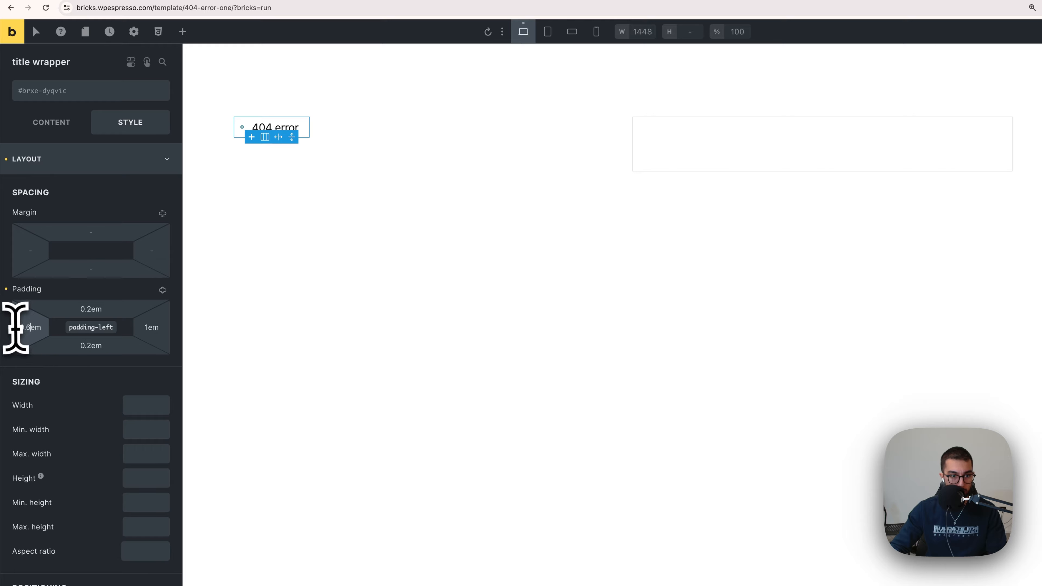
left_click(153, 328)
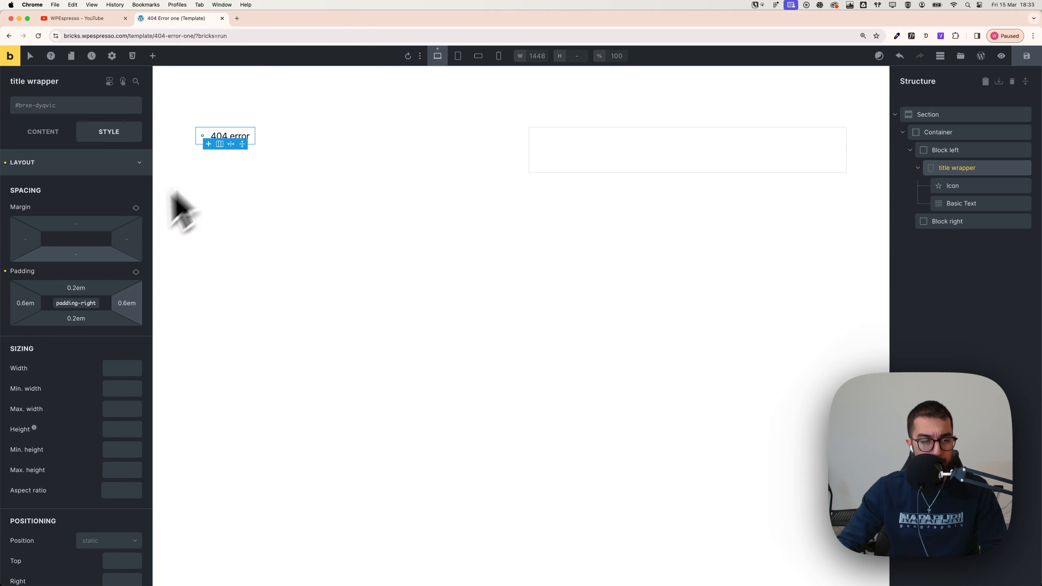
Step: Give the title wrapper a solid border with a width of 1 on all four sides
left_click(74, 163)
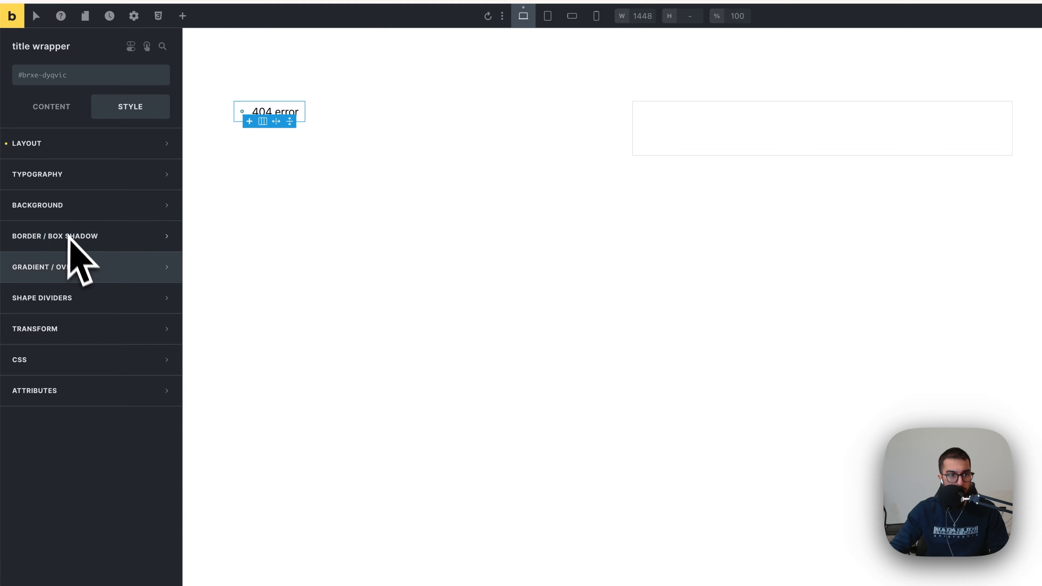
left_click(60, 246)
left_click(161, 265)
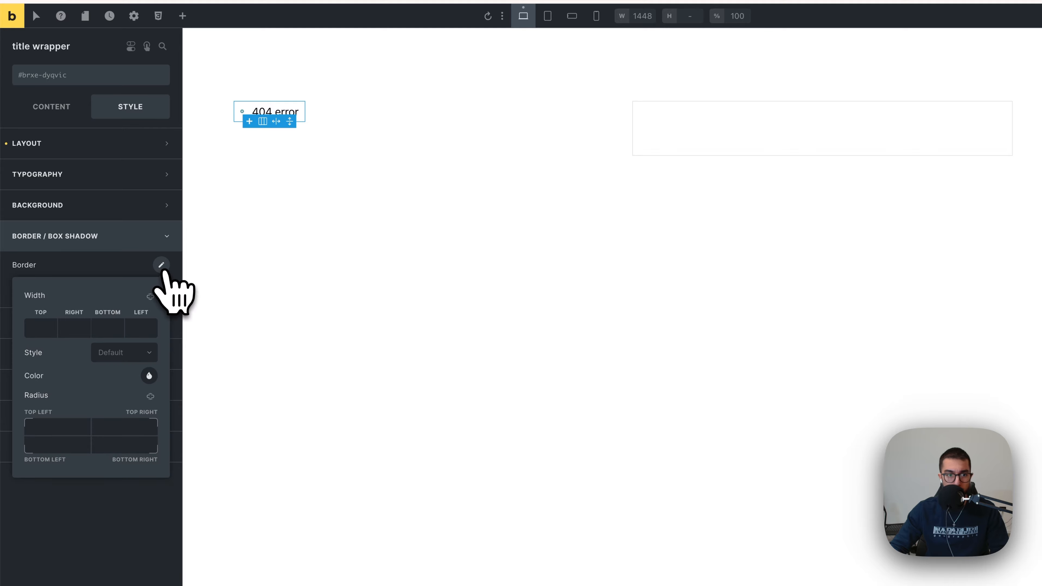
left_click(109, 353)
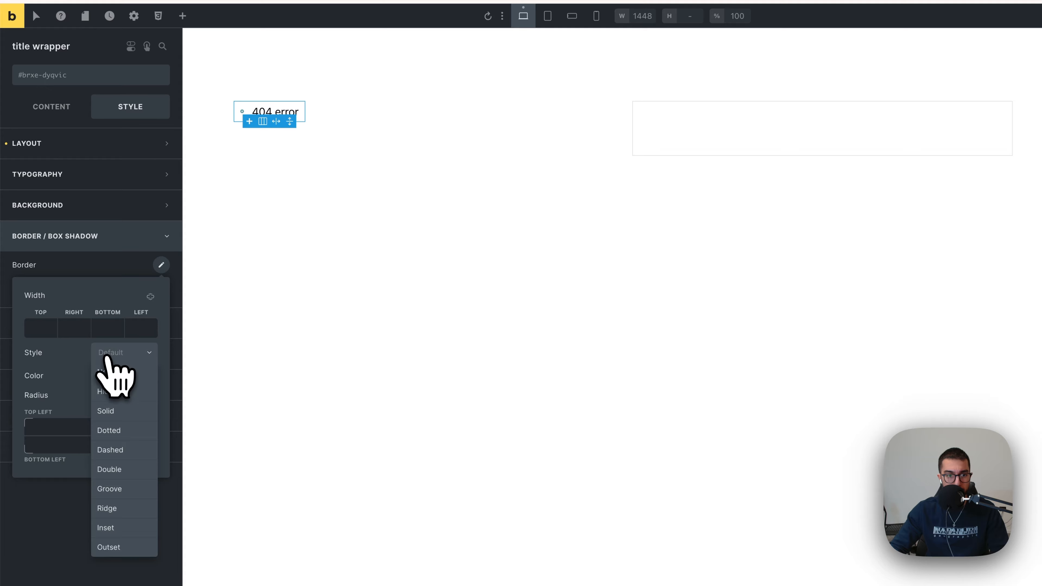
left_click(121, 410)
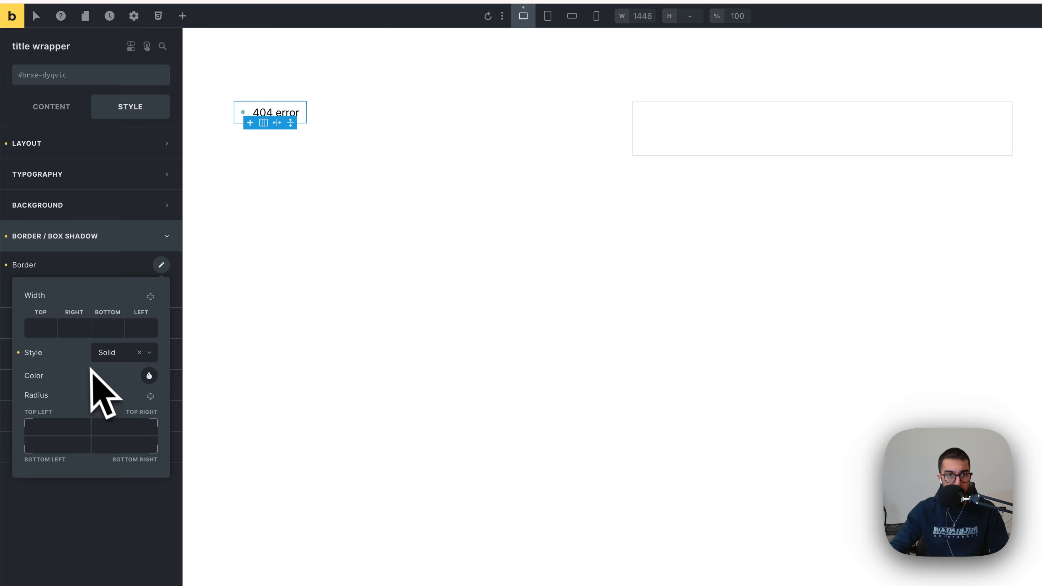
left_click(48, 335)
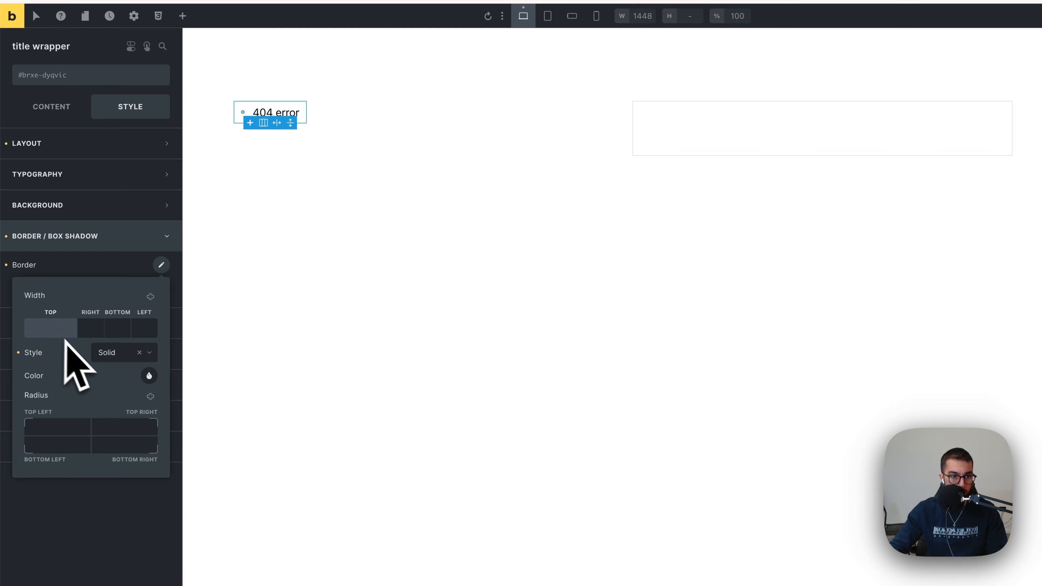
type("1")
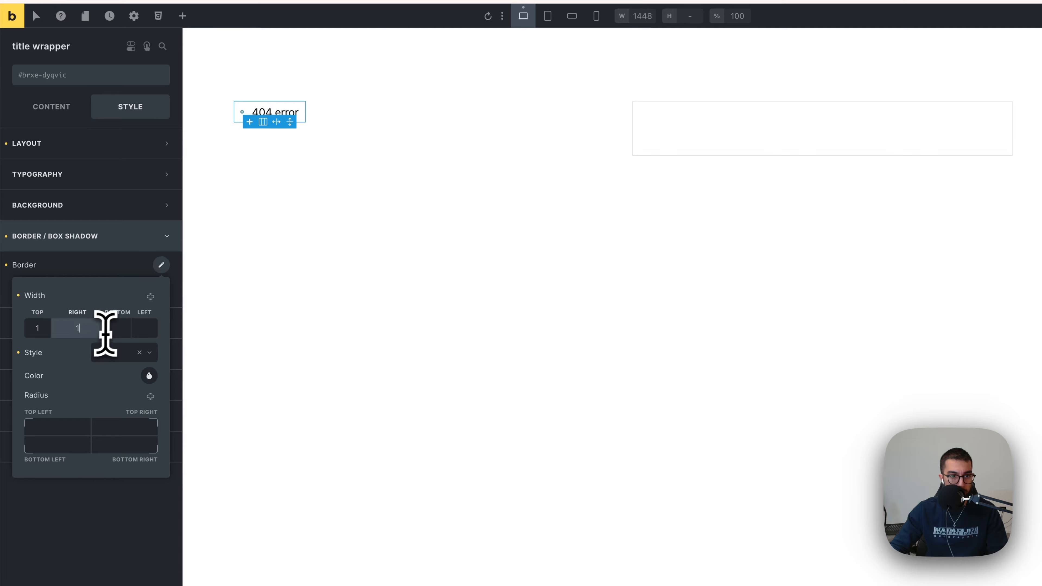
type("1")
left_click(145, 327)
type("1")
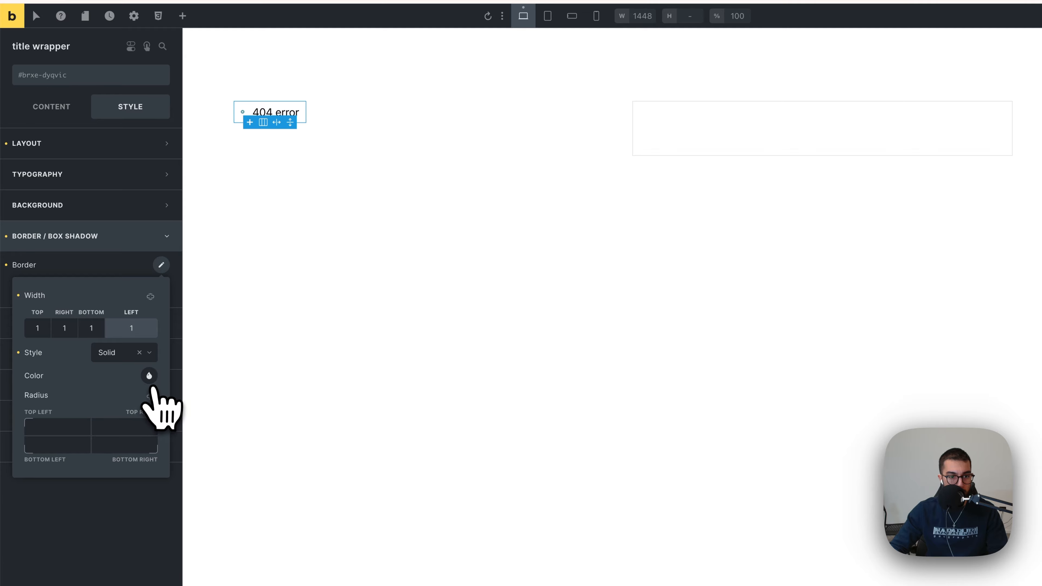
Step: Set the title wrapper's border colour to a medium grey from the Automatic.css palette
left_click(149, 378)
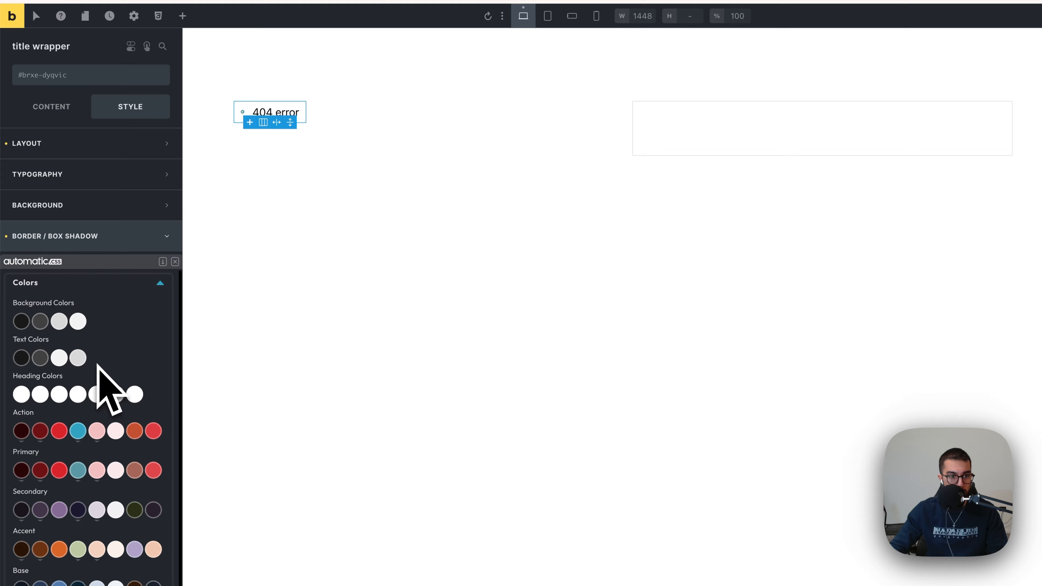
scroll(72, 349, "down", 5)
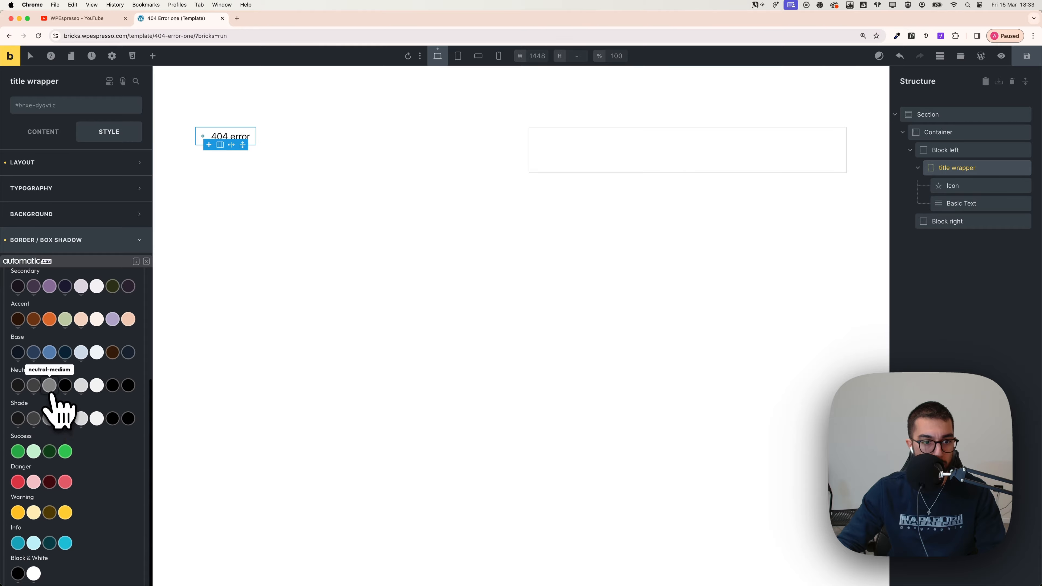
left_click(49, 418)
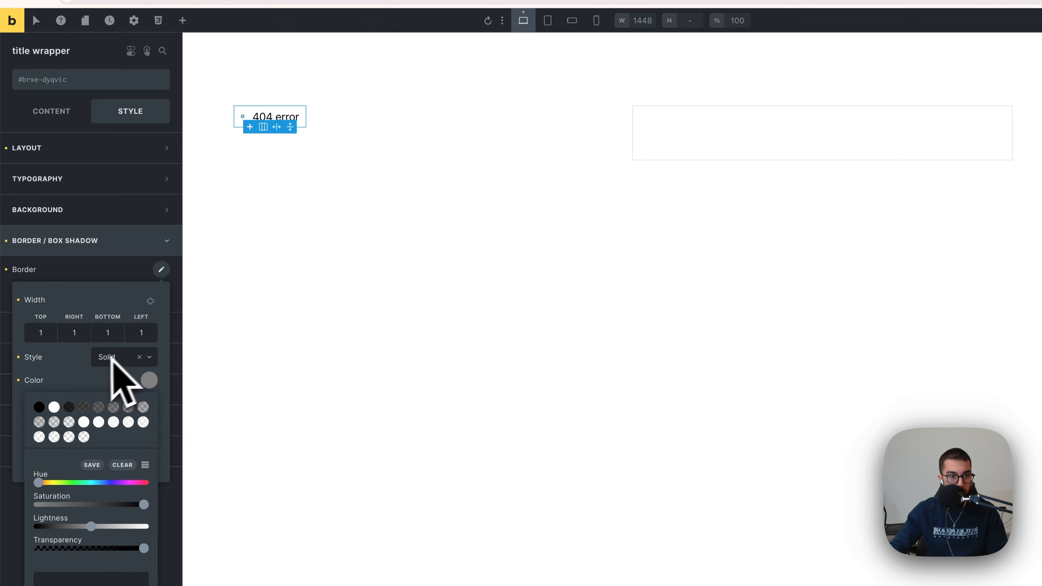
left_click(83, 369)
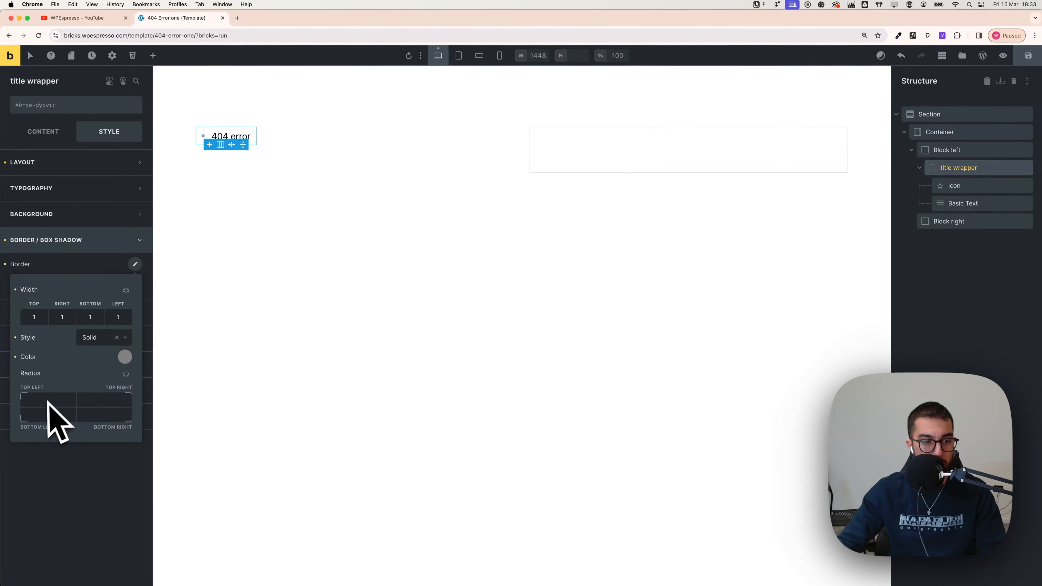
Step: Check the badge in Figma and set the title wrapper's border radius to var(--radius-s) on all four corners
key("super+Tab")
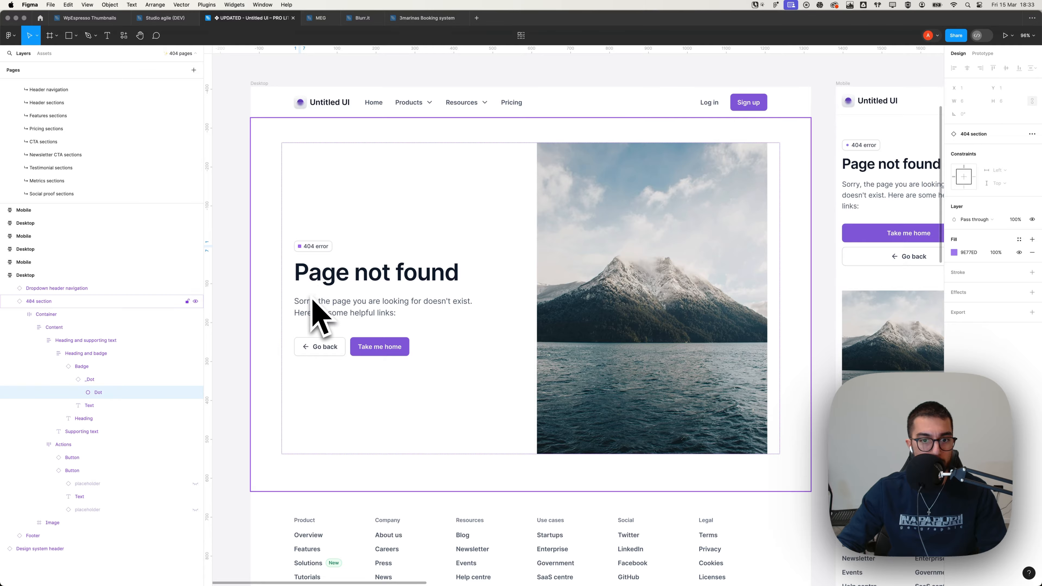
key("super+Tab")
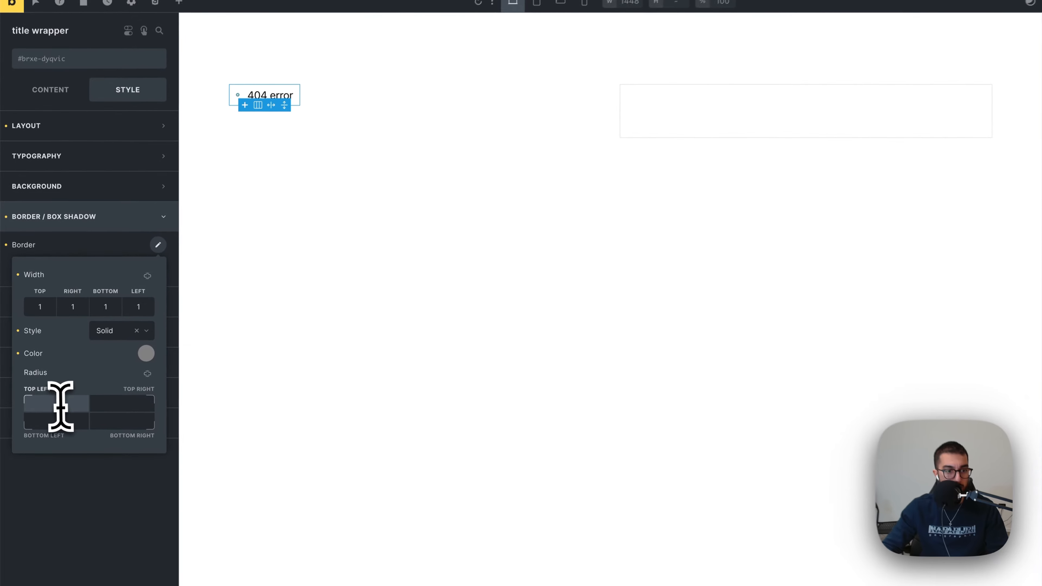
right_click(61, 406)
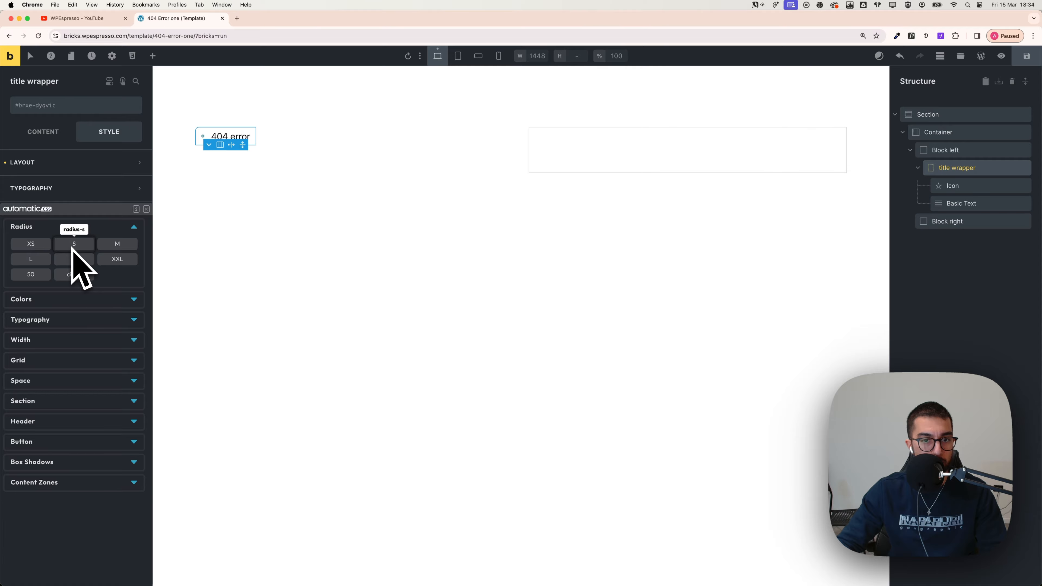
key("super+Tab")
key("super+Tab")
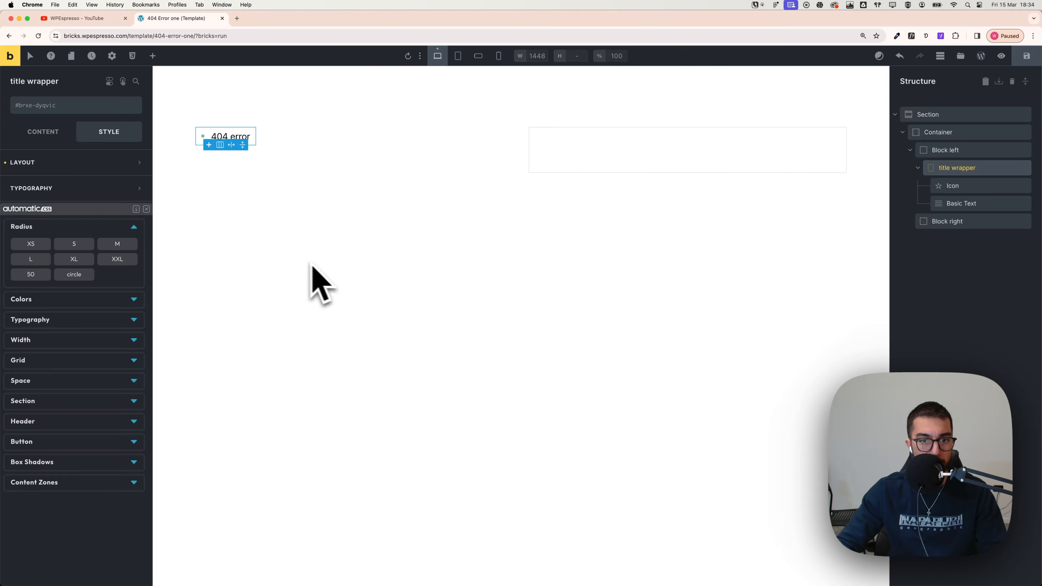
left_click(84, 245)
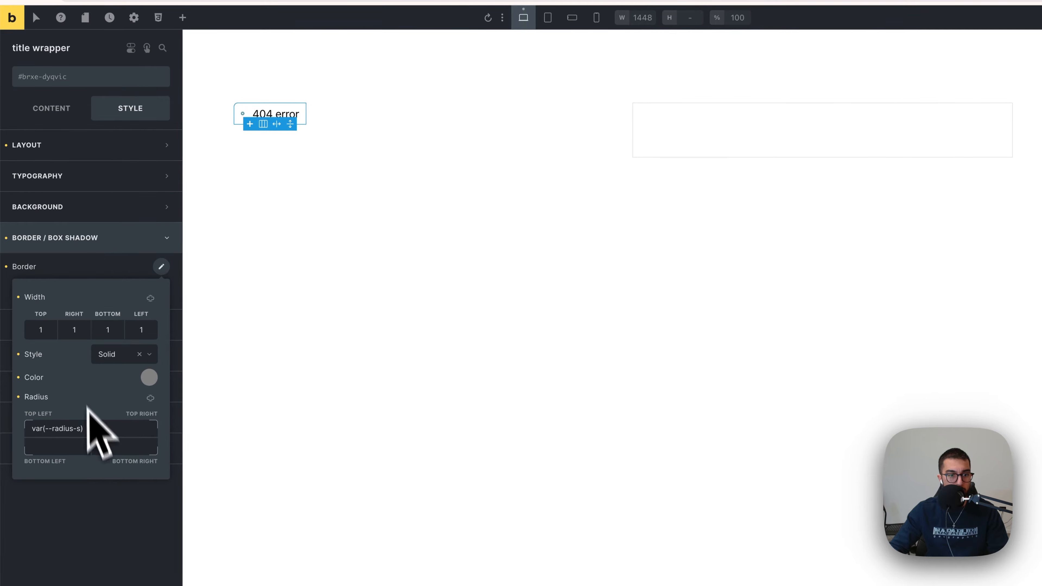
left_click(151, 398)
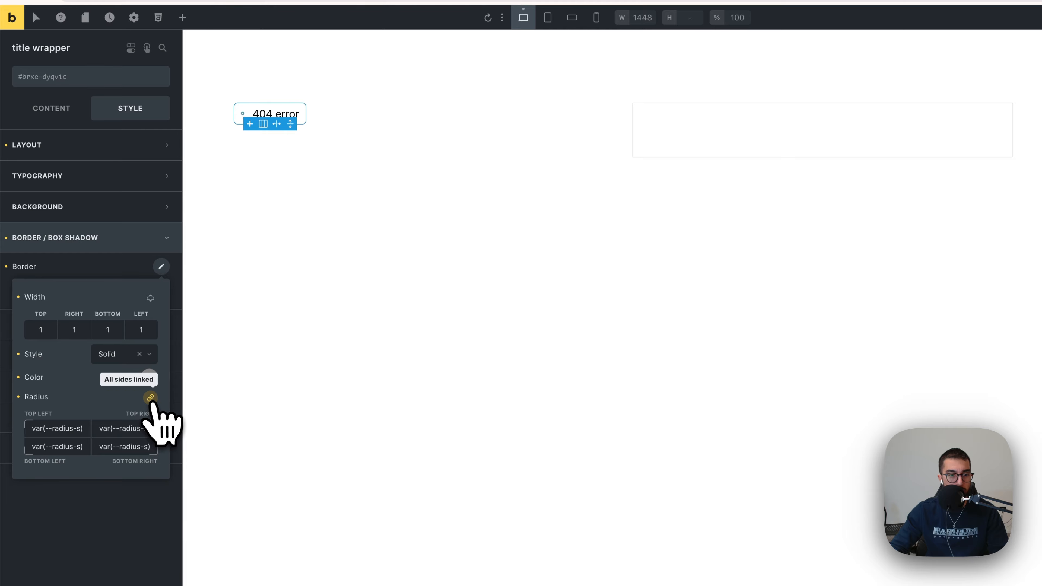
left_click(390, 198)
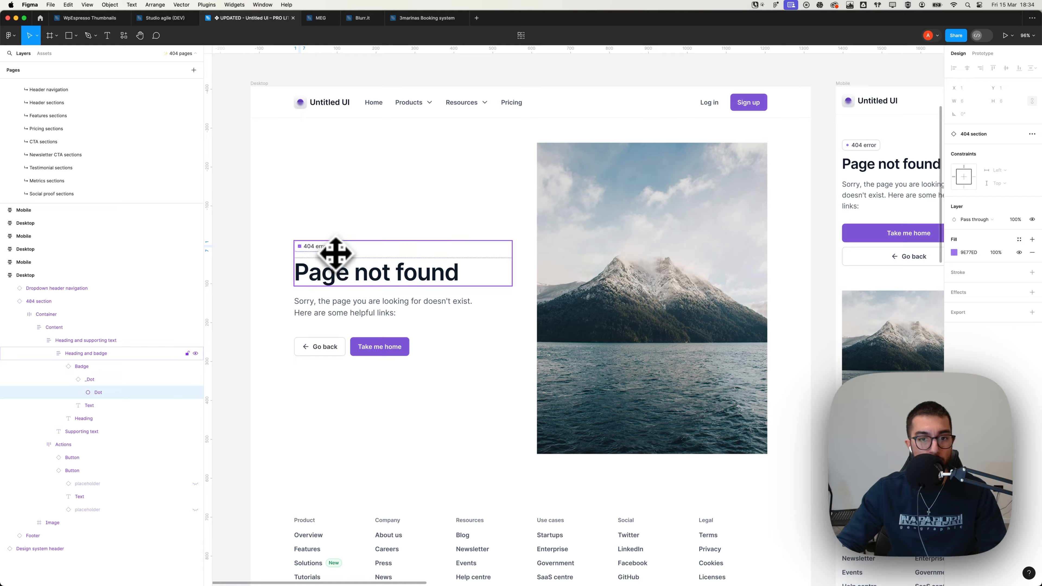
Step: Examine the border and shadow of the 404 error badge up close in the Figma design, and return to Bricks
scroll(314, 262, "up", 5)
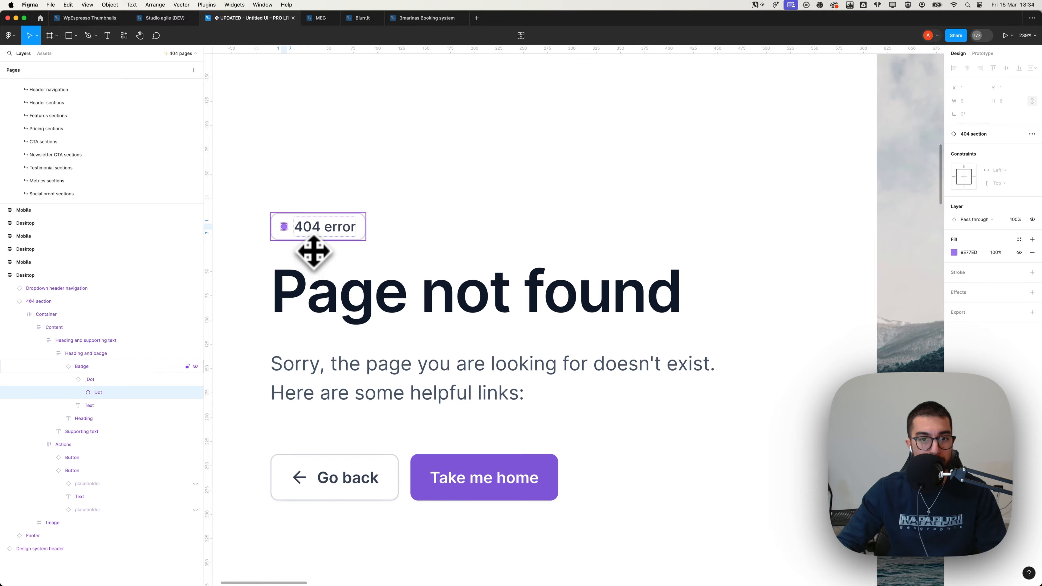
scroll(313, 223, "down", 1)
key("super+Tab")
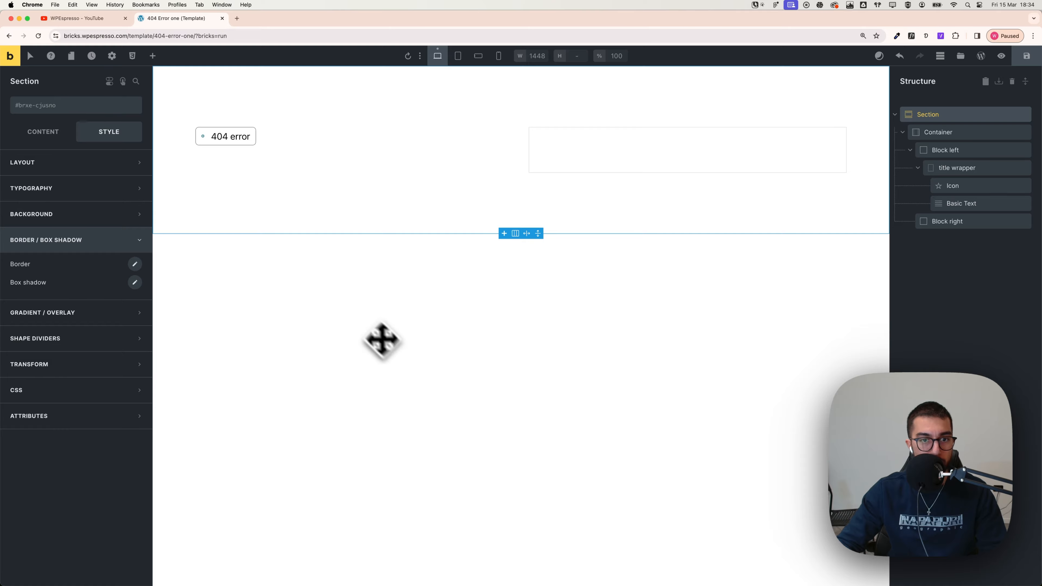
left_click(134, 282)
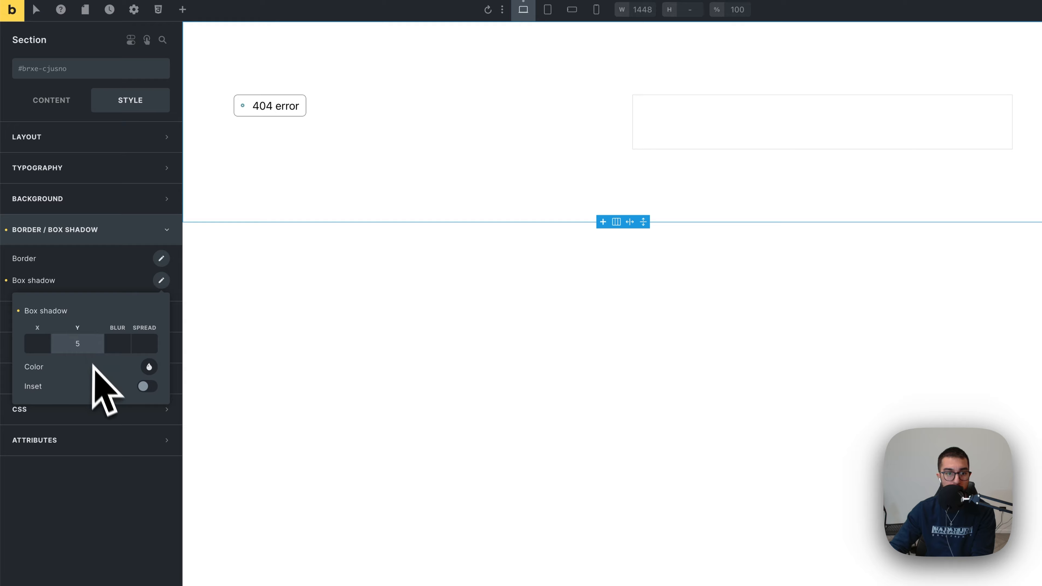
left_click(149, 366)
left_click(37, 314)
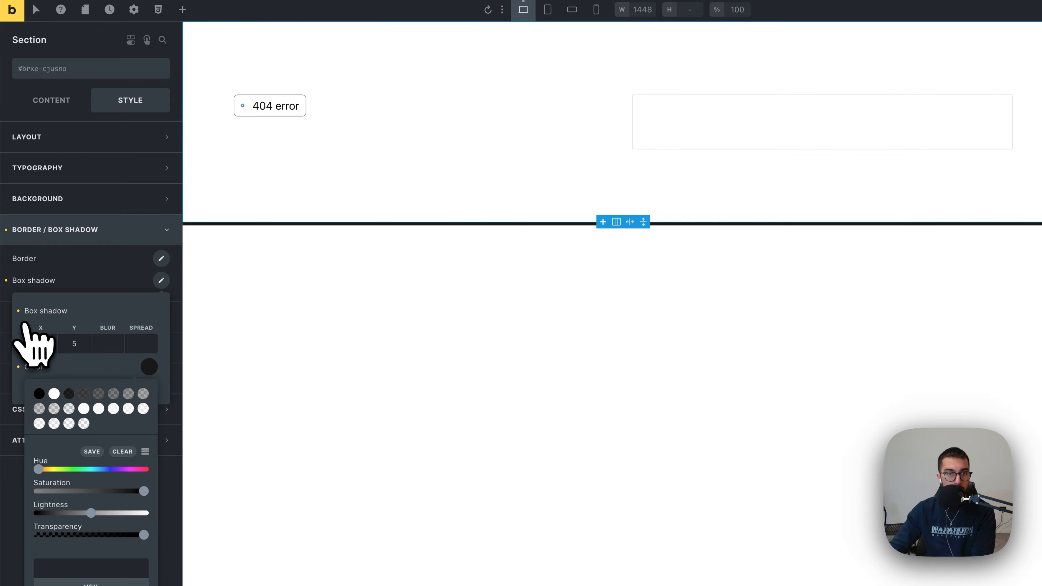
left_click(88, 289)
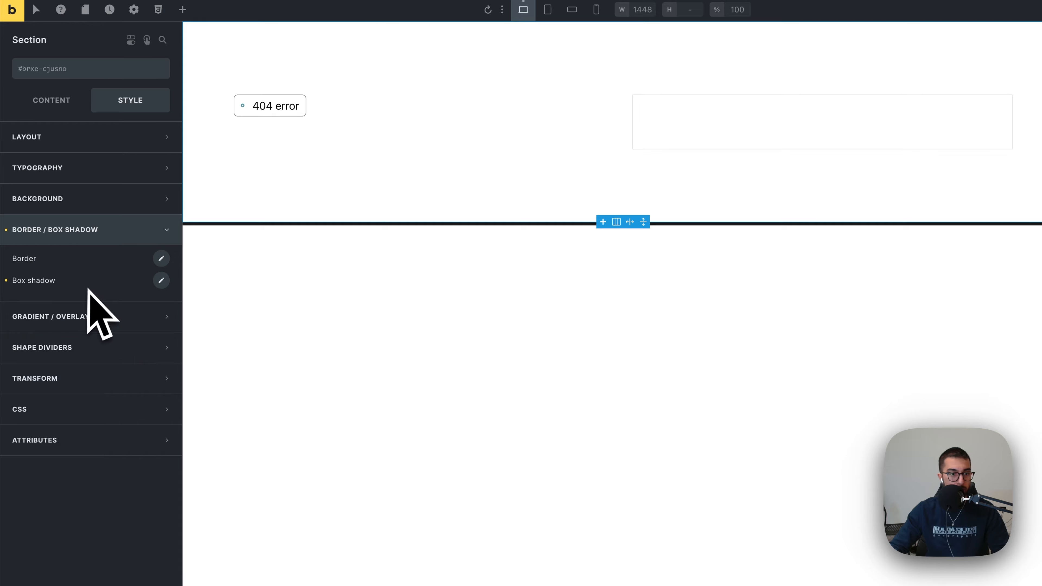
left_click(7, 281)
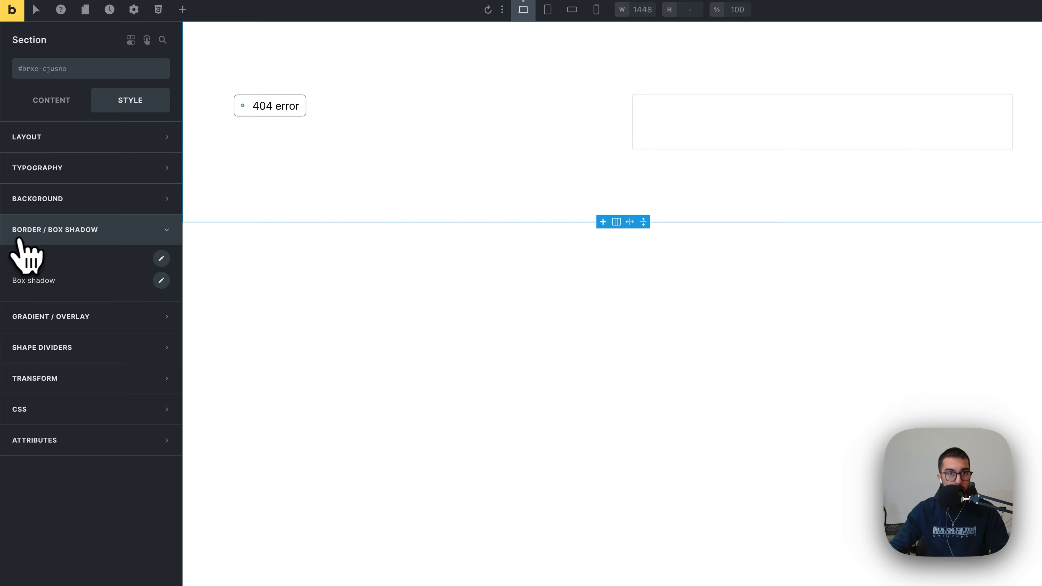
left_click(18, 240)
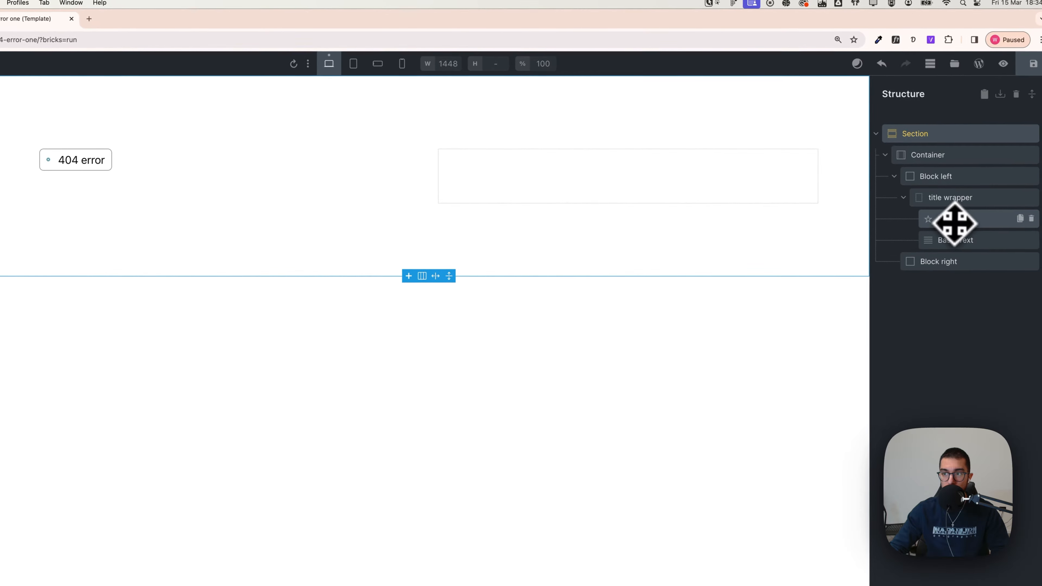
Step: Add a box shadow to the title wrapper with a Y offset of 10 and a near-black colour
left_click(950, 198)
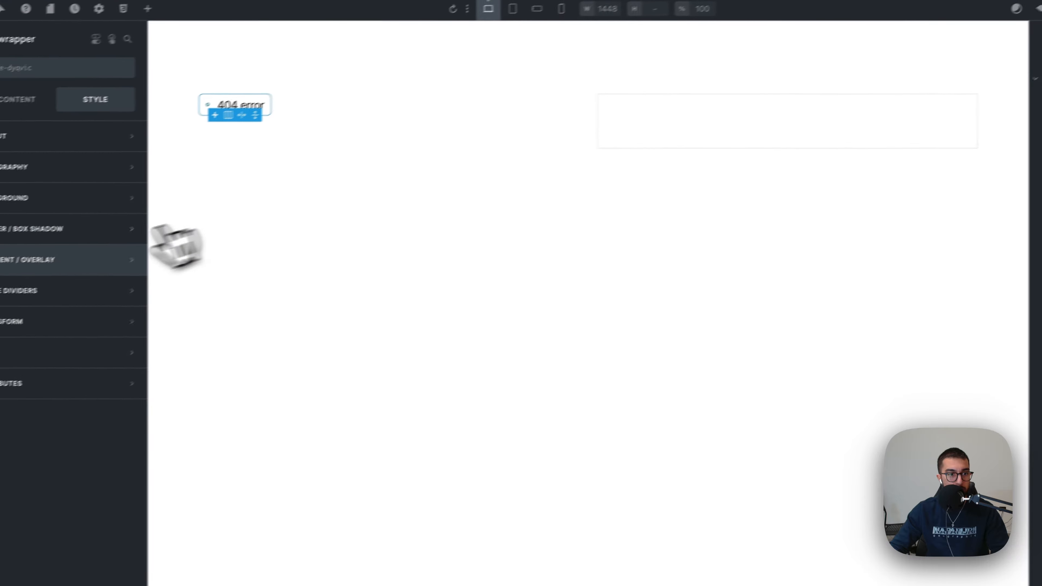
left_click(41, 230)
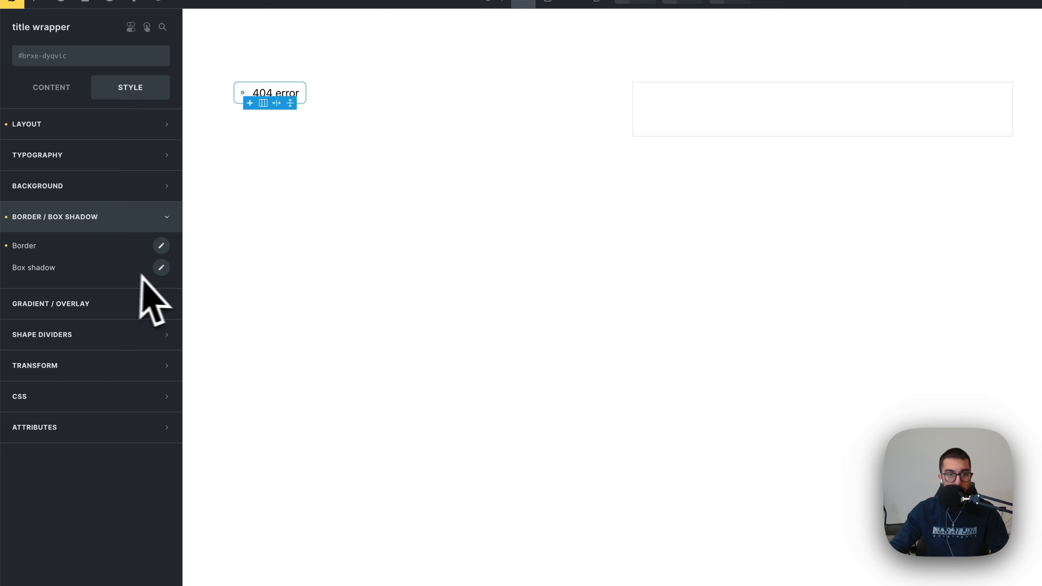
left_click(161, 267)
left_click(66, 331)
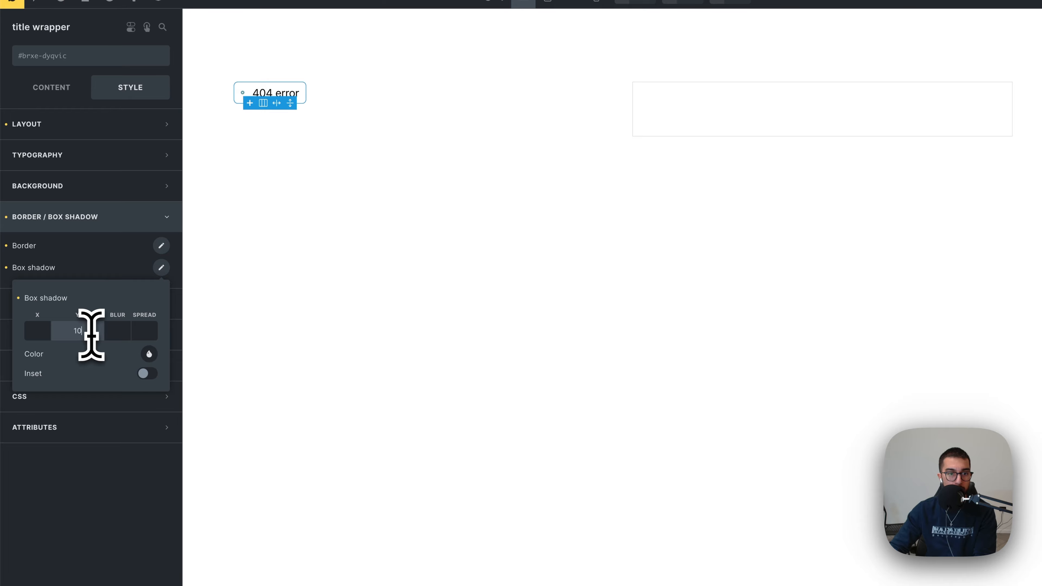
left_click(149, 354)
left_click(44, 302)
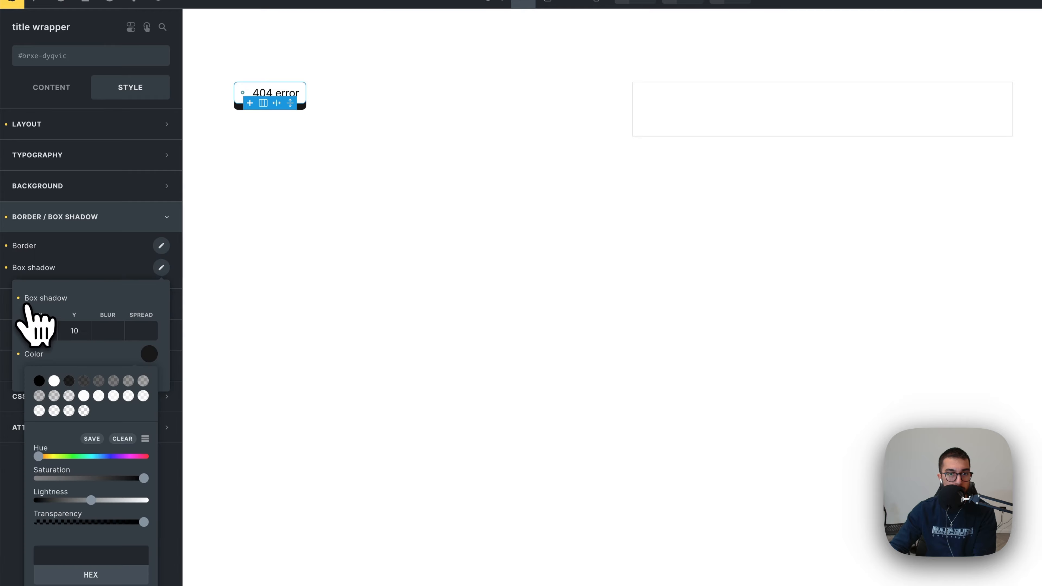
Step: Change the title wrapper's box shadow to Y offset 2 and blur 20, with a mostly transparent black colour
left_click(84, 332)
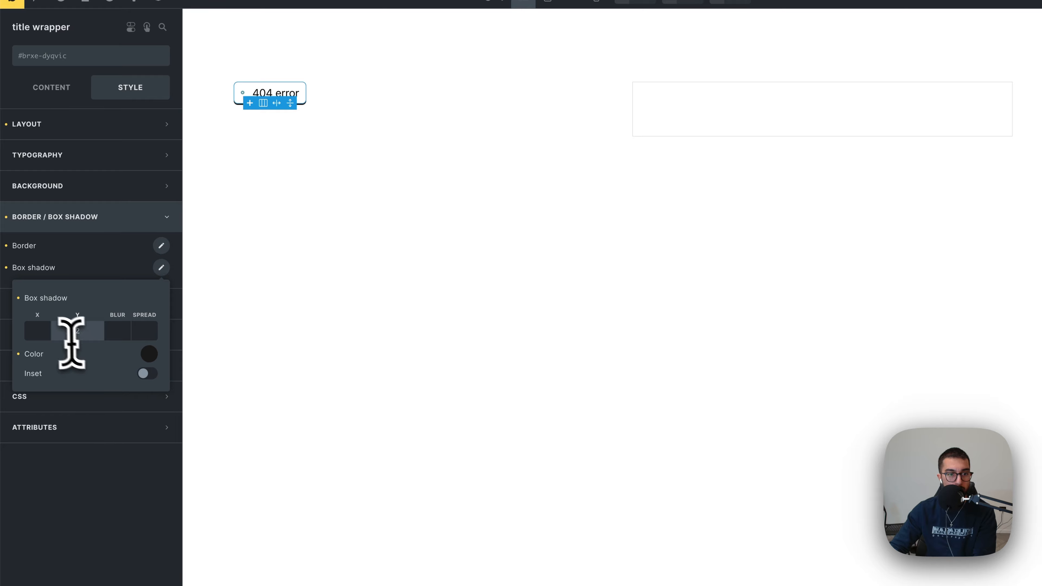
type("20")
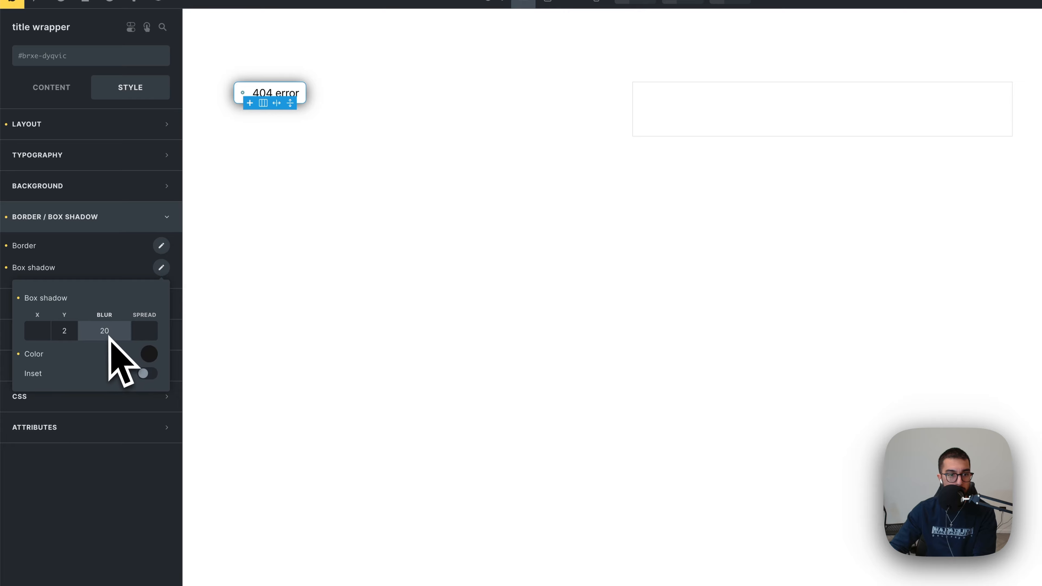
left_click(147, 355)
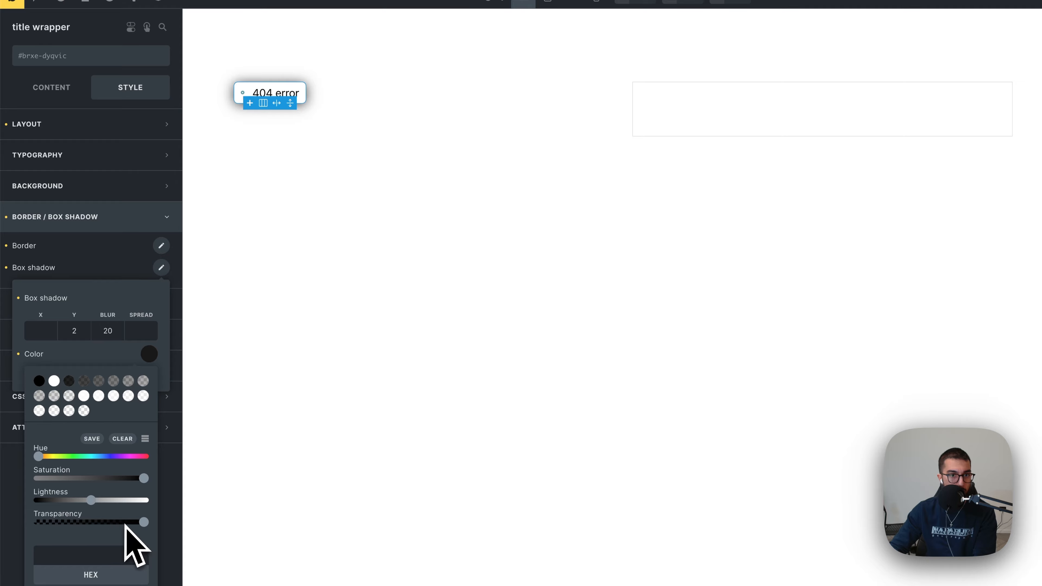
left_click_drag(125, 525, 41, 521)
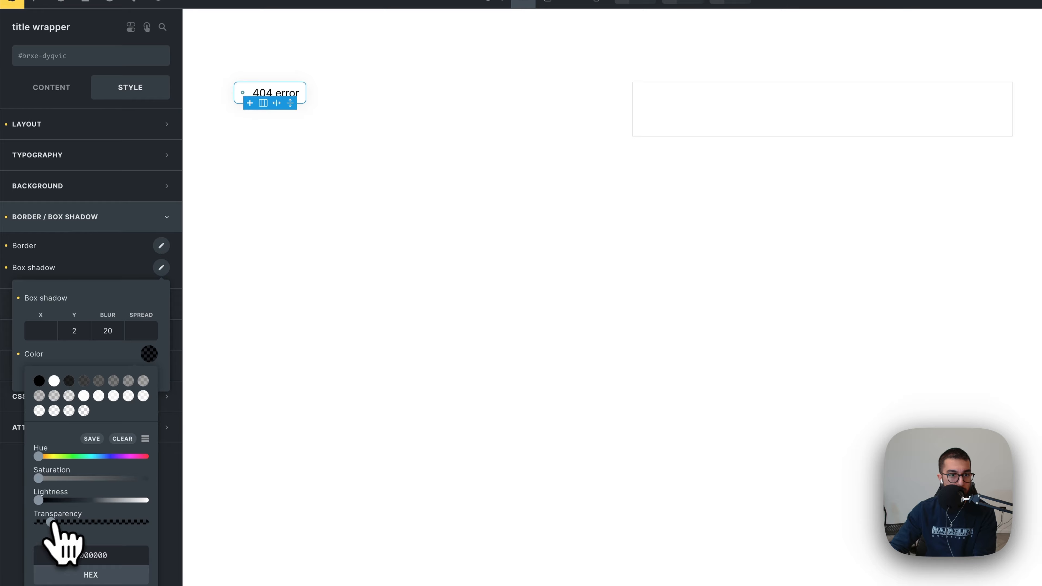
left_click(268, 261)
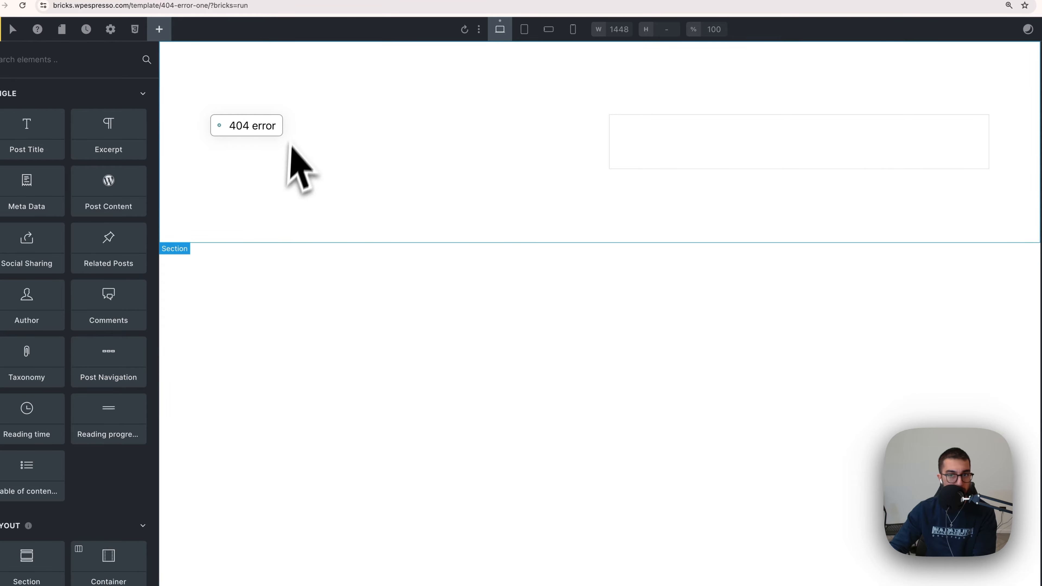
Step: Compare the title wrapper's shadow and border with the badge in the Figma design
left_click(945, 187)
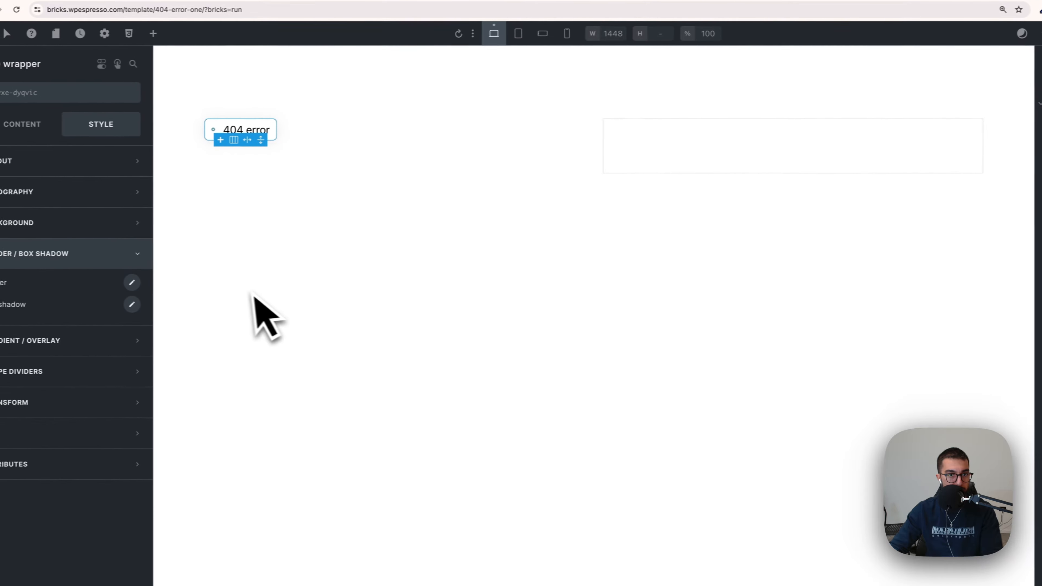
key("super+Tab")
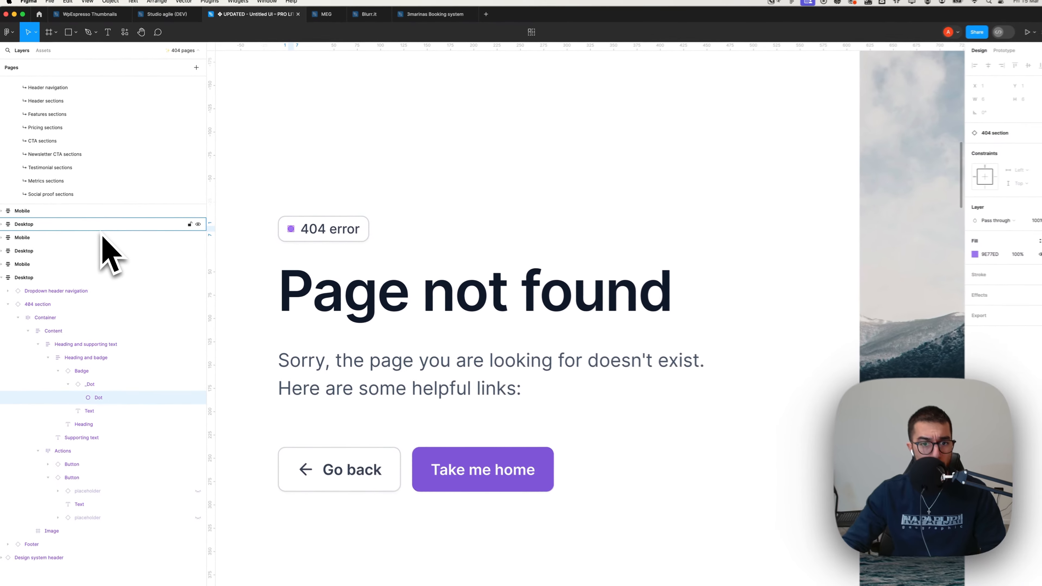
key("super+Tab")
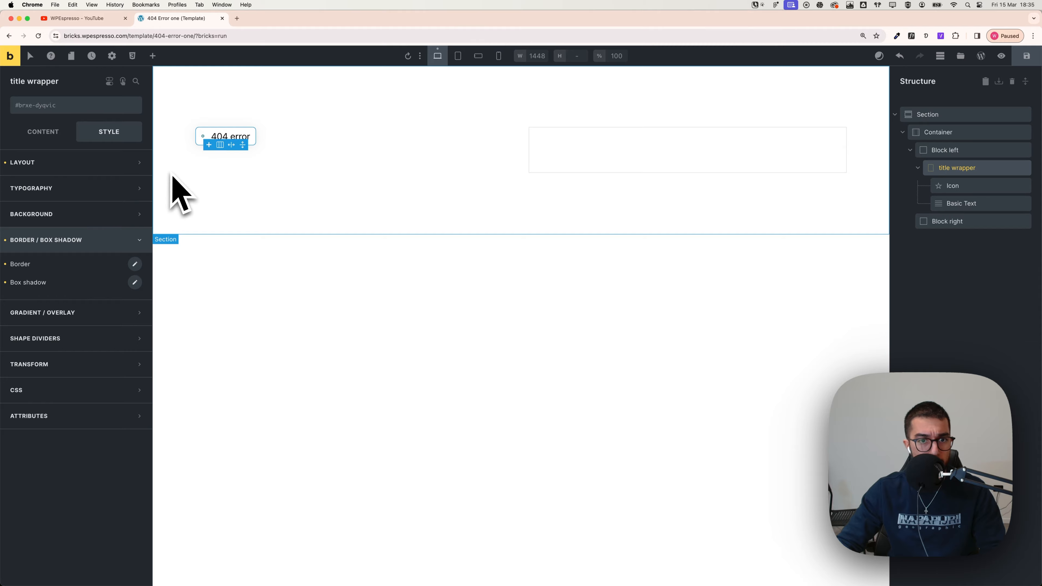
Step: Collapse the title wrapper in the structure and add a Heading element inside Block left
left_click(919, 168)
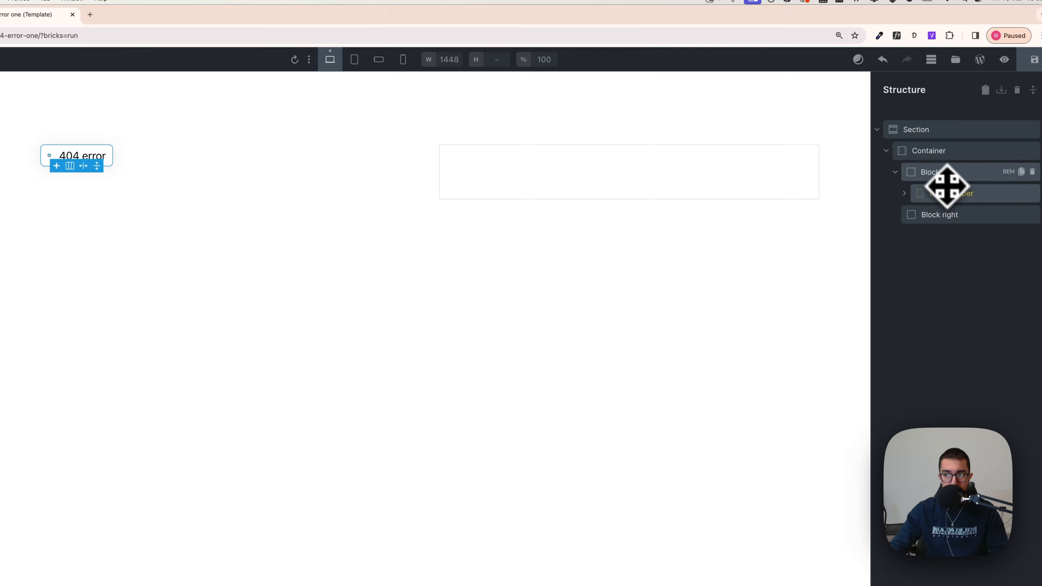
left_click(939, 175)
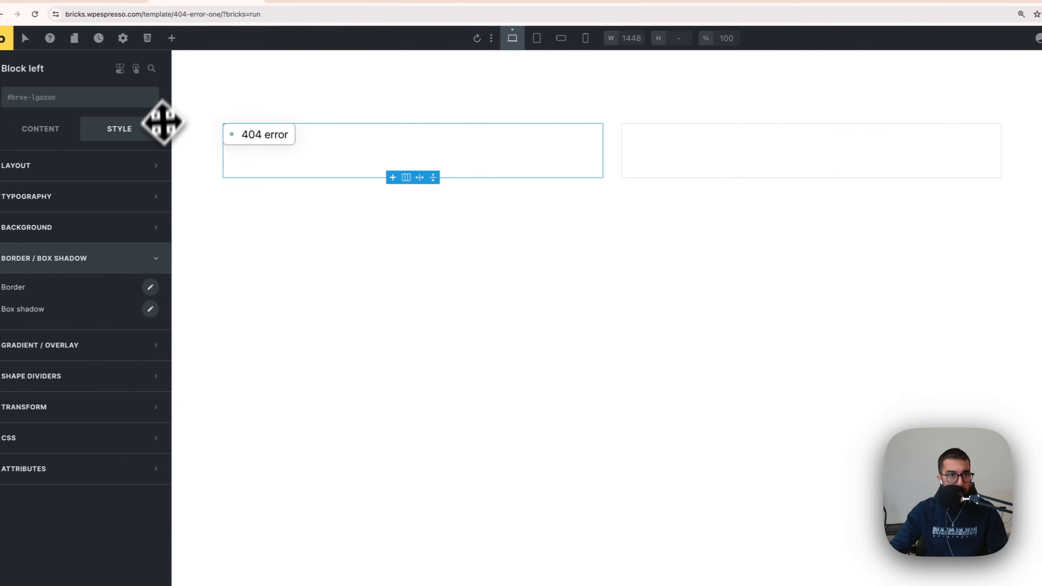
left_click(184, 38)
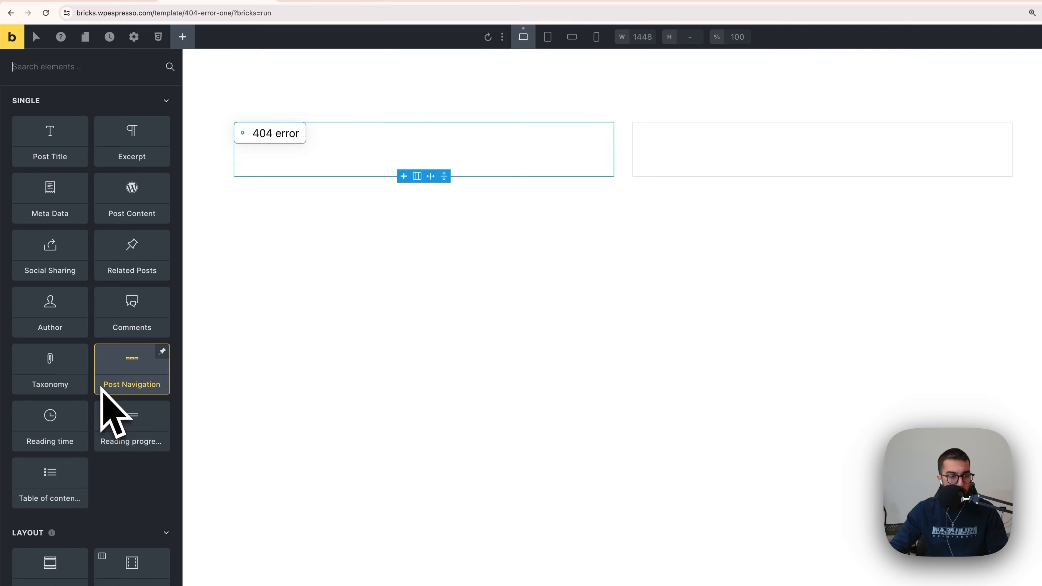
scroll(103, 402, "down", 5)
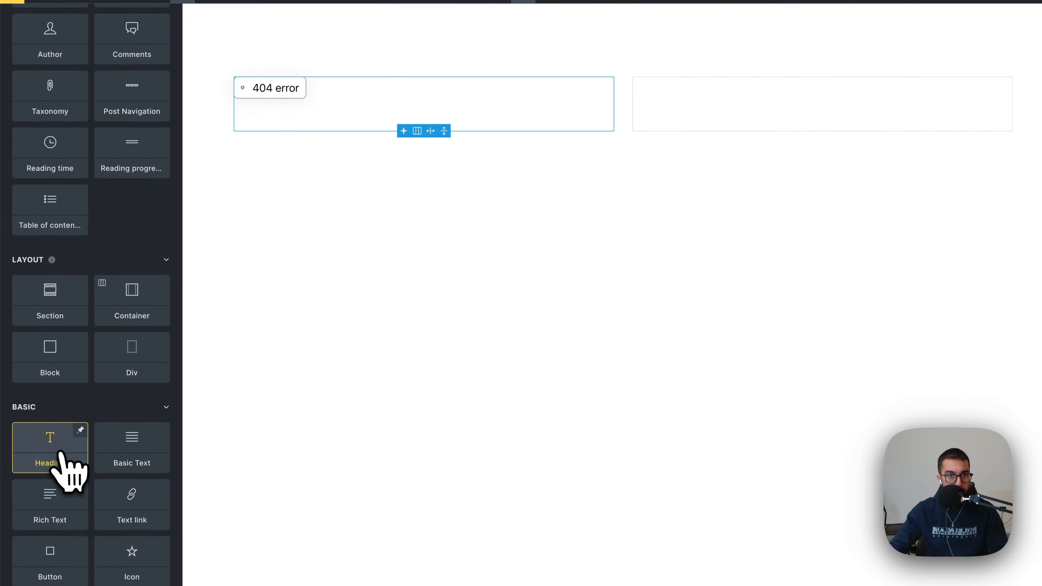
left_click(61, 451)
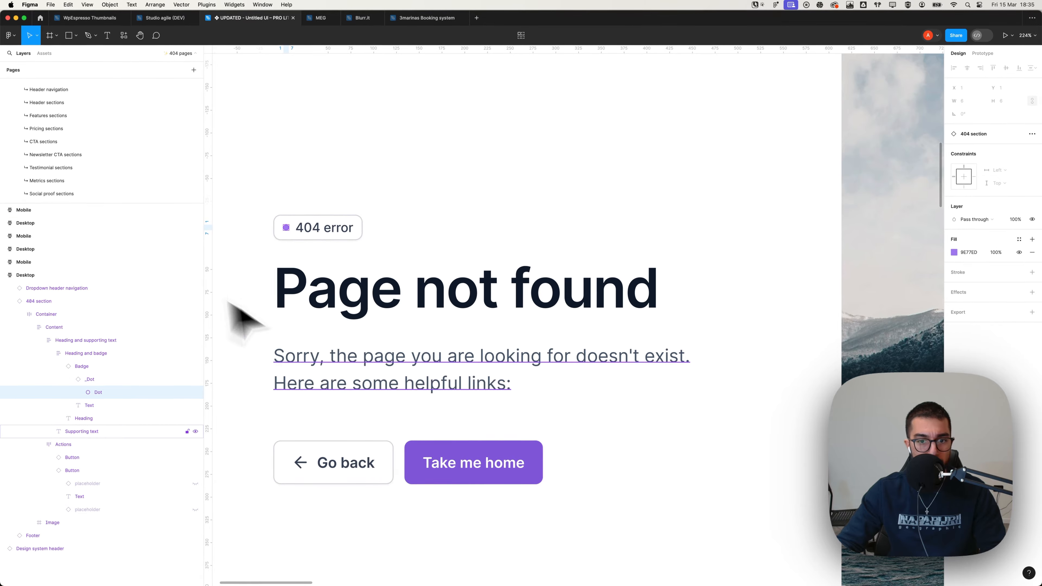
Step: Copy the heading text from the Figma design and set the Heading element's text to "Page not found"
double_click(365, 314)
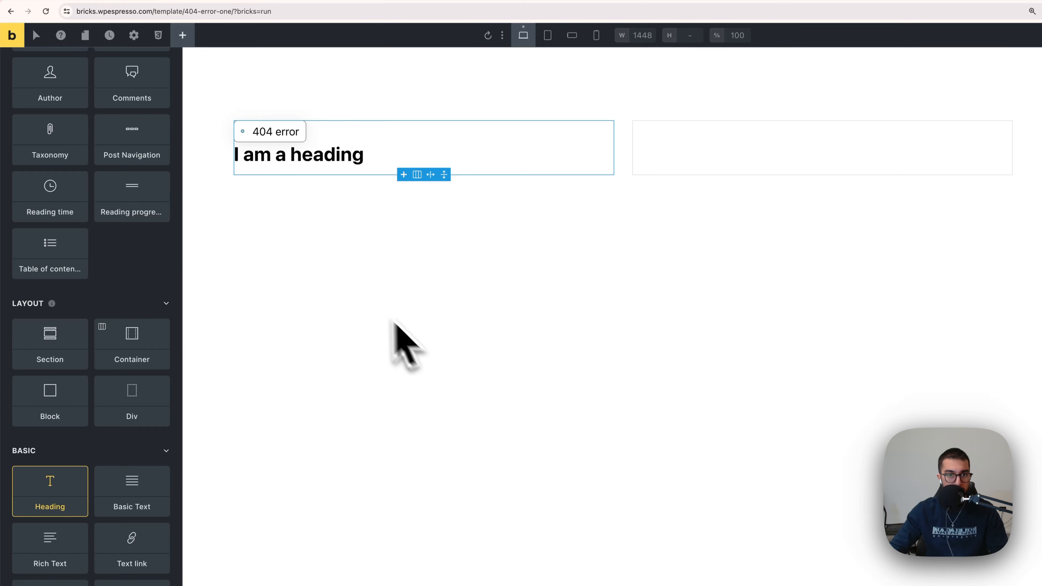
left_click(287, 161)
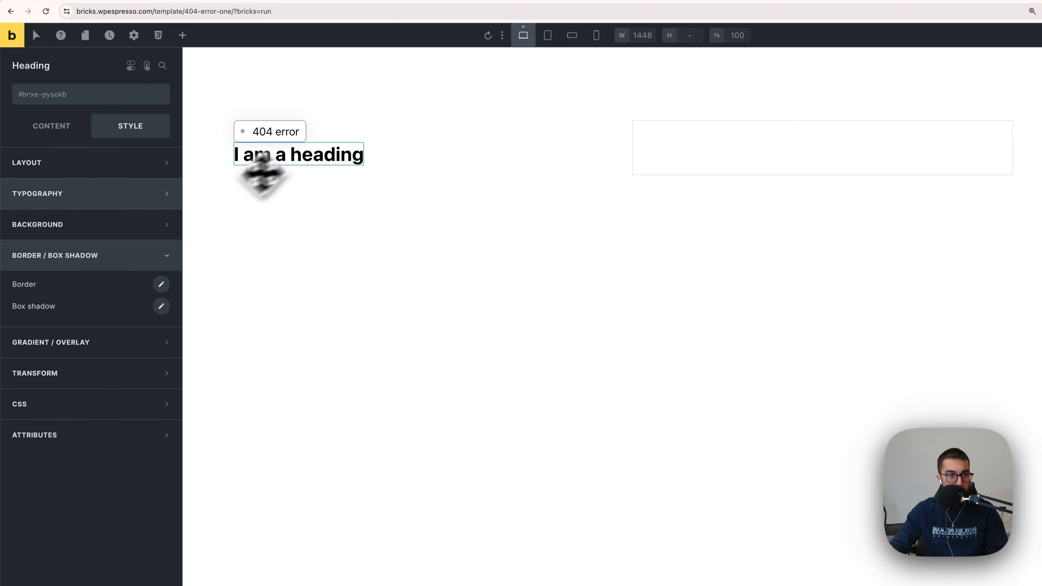
left_click(69, 136)
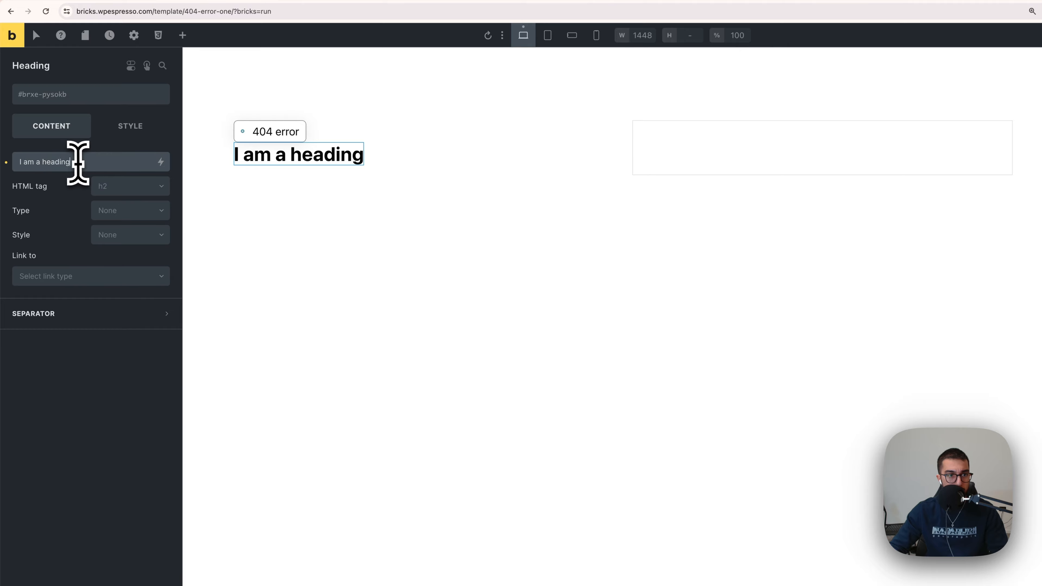
key("BackSpace")
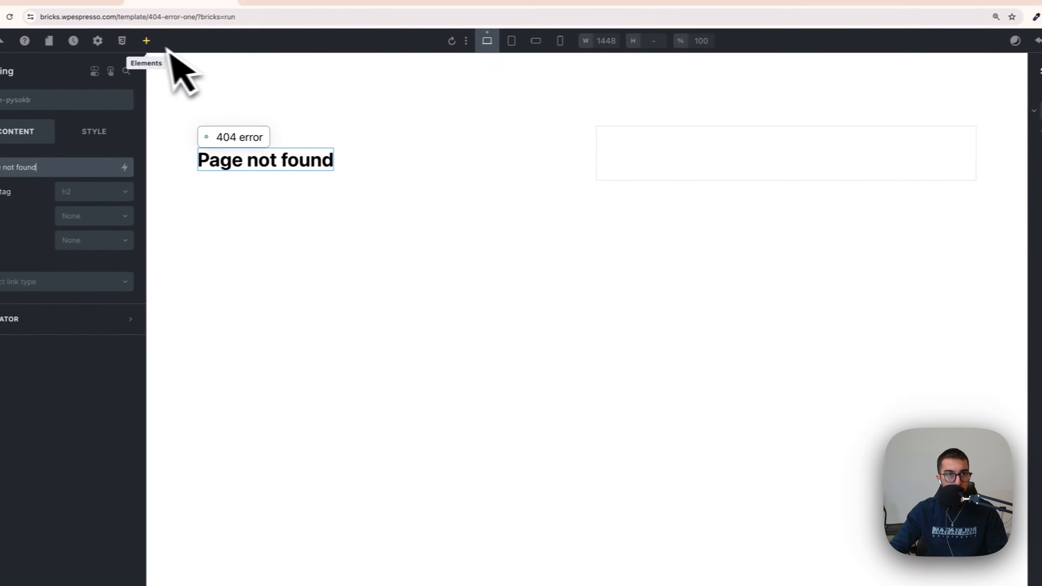
Step: Add a Basic Text element and move it into Block left, directly below the Heading
left_click(27, 58)
scroll(124, 312, "down", 5)
scroll(127, 410, "down", 2)
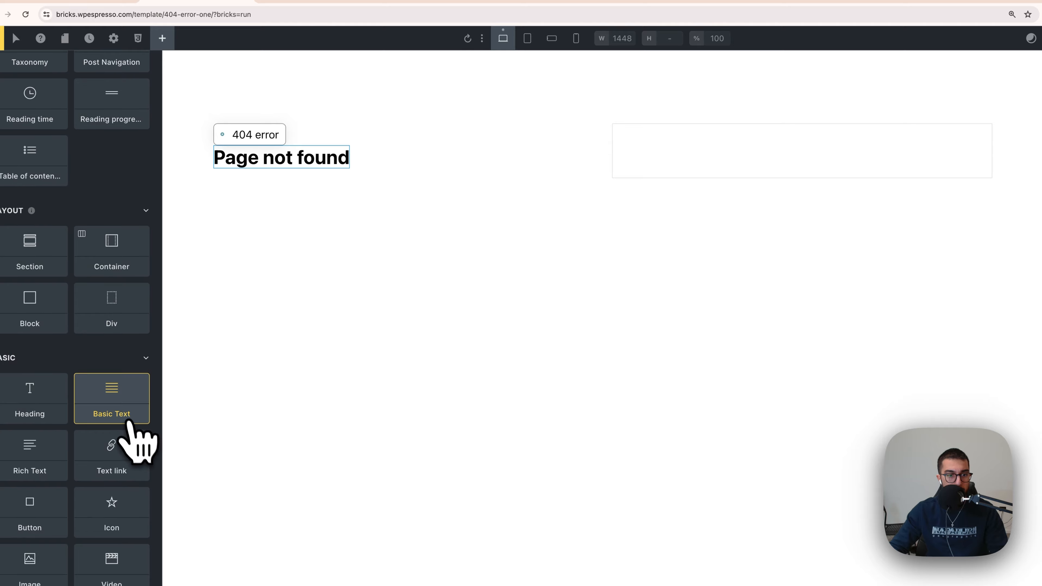
left_click(122, 406)
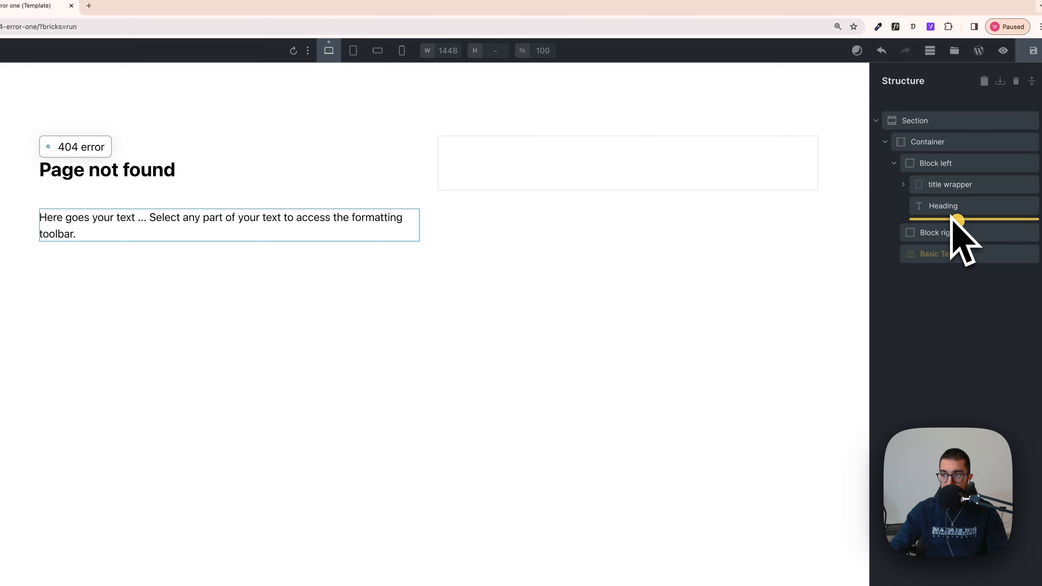
left_click_drag(950, 216, 952, 217)
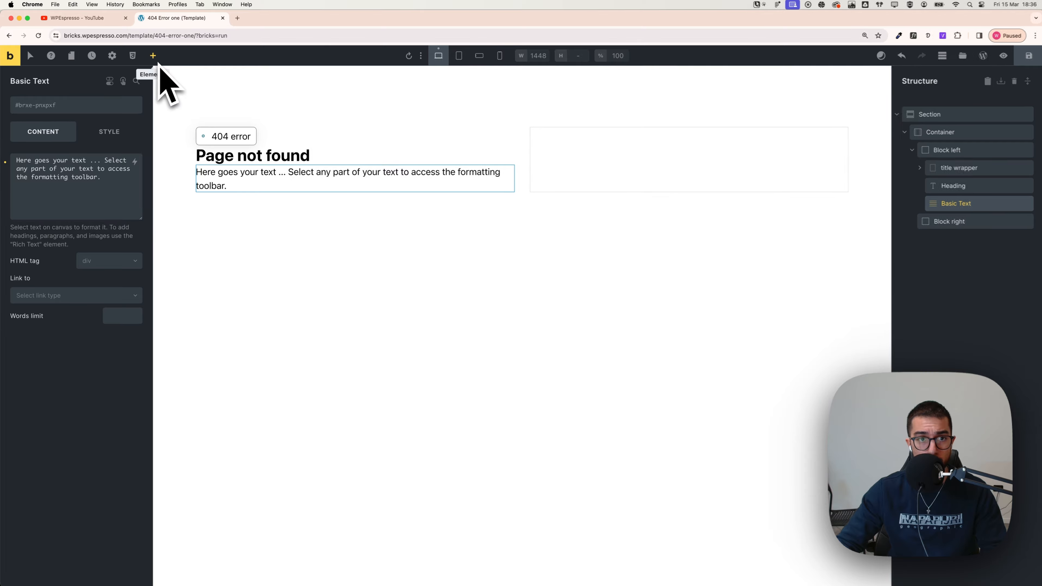
Step: Add a Div inside Block left below the Basic Text, then save the template and reload the builder
left_click(152, 56)
scroll(51, 370, "down", 3)
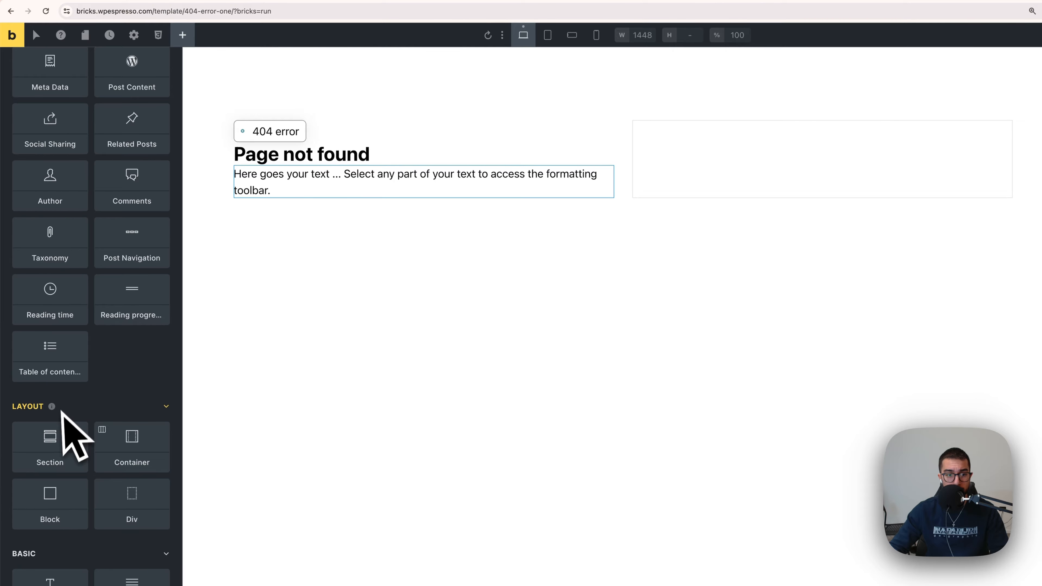
scroll(67, 423, "down", 3)
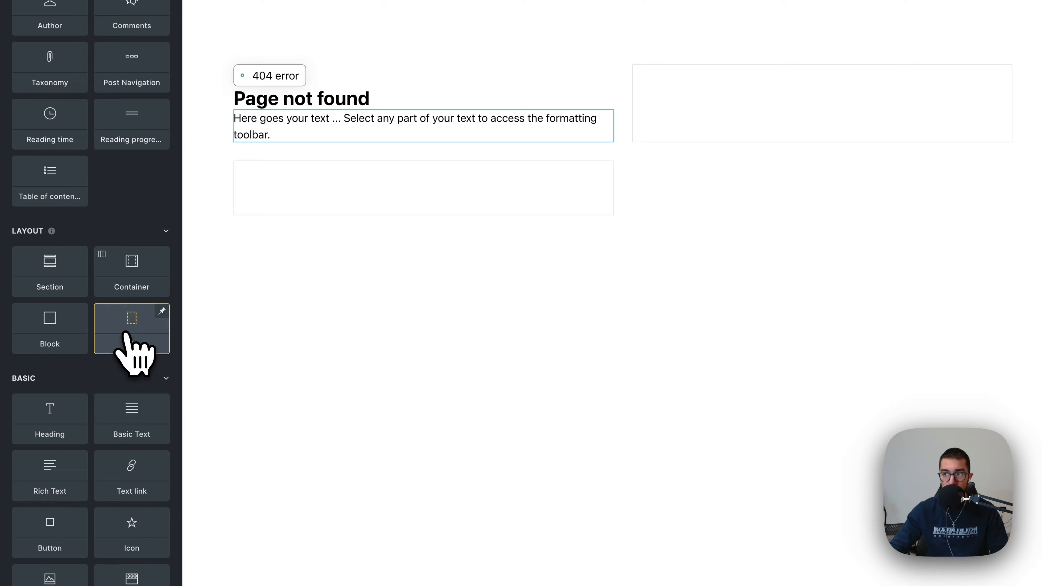
left_click_drag(132, 341, 940, 254)
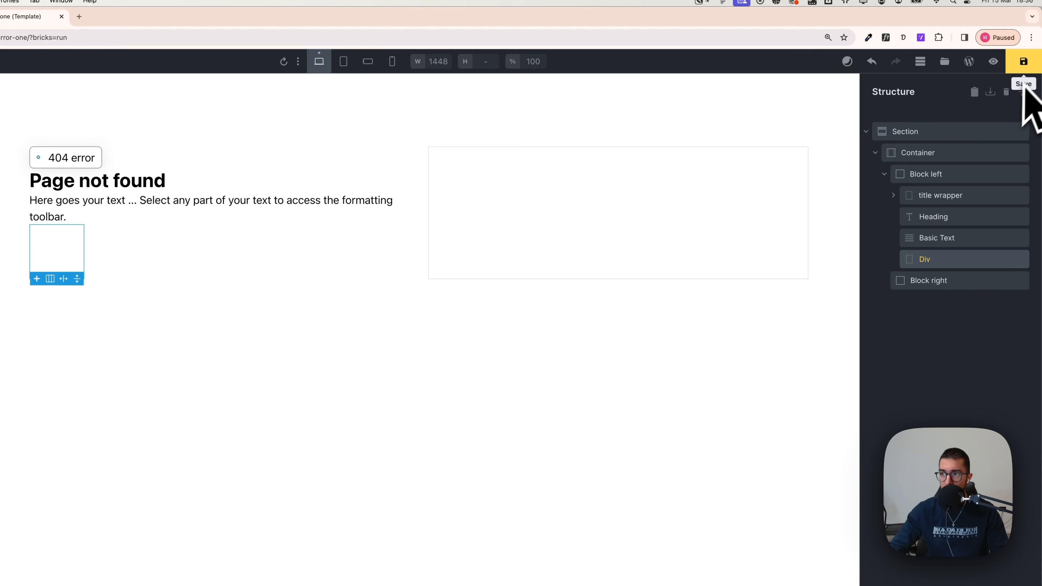
left_click(1024, 62)
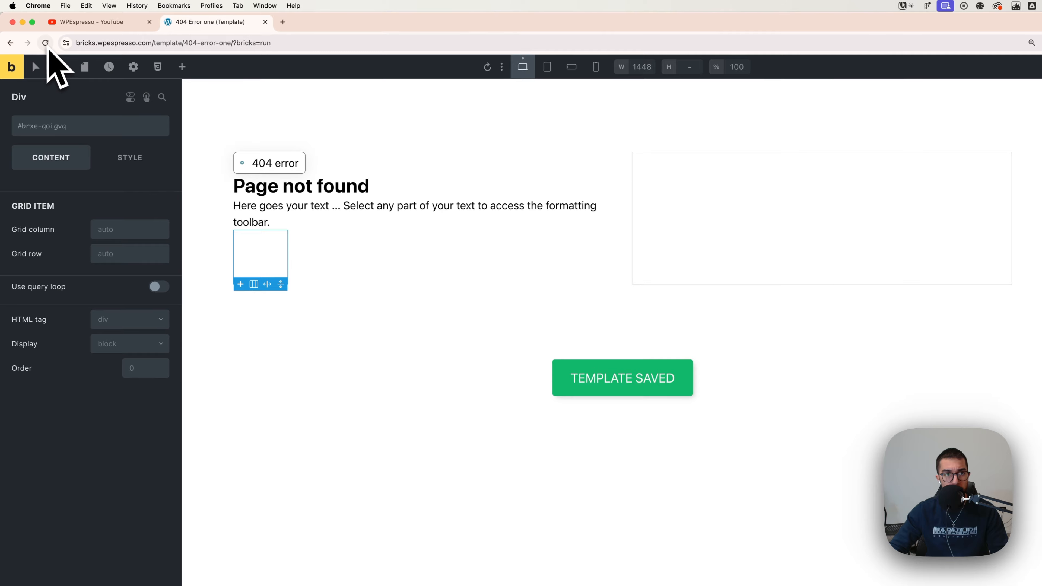
left_click(45, 43)
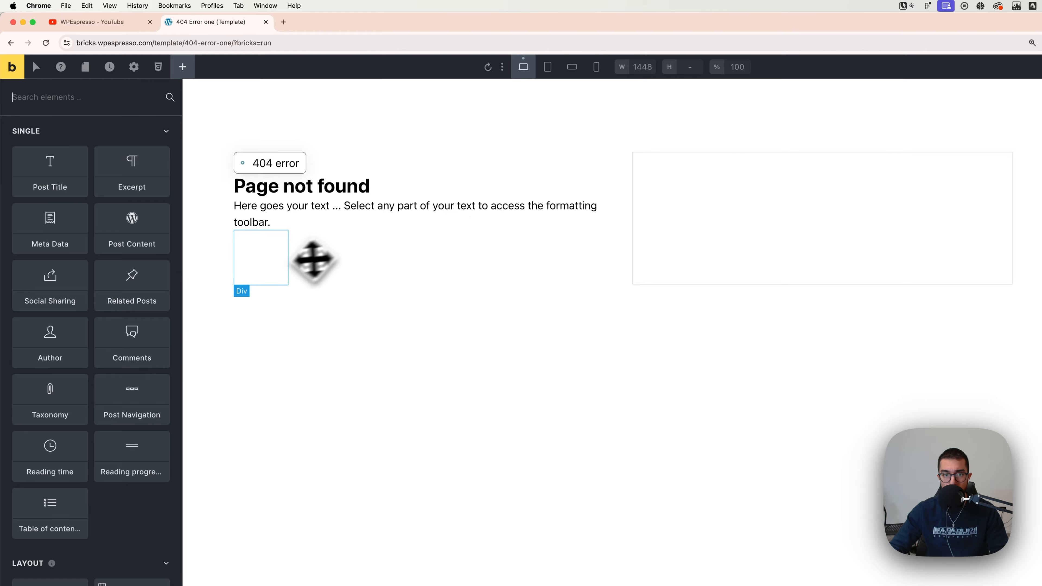
Step: Rename the new div in Block left to "button wrapper" and add two Button elements inside it
left_click(264, 262)
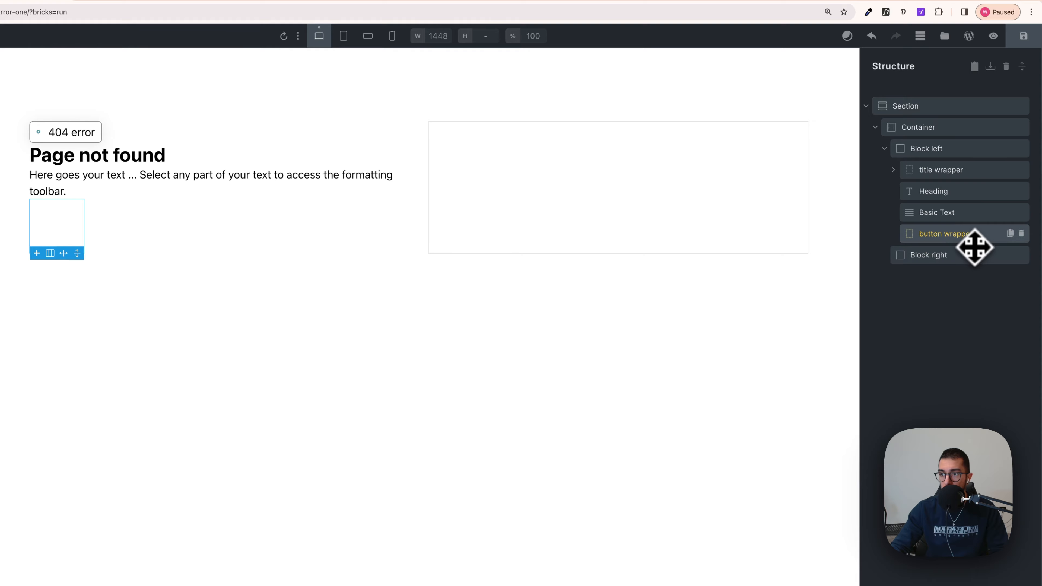
left_click(0, 37)
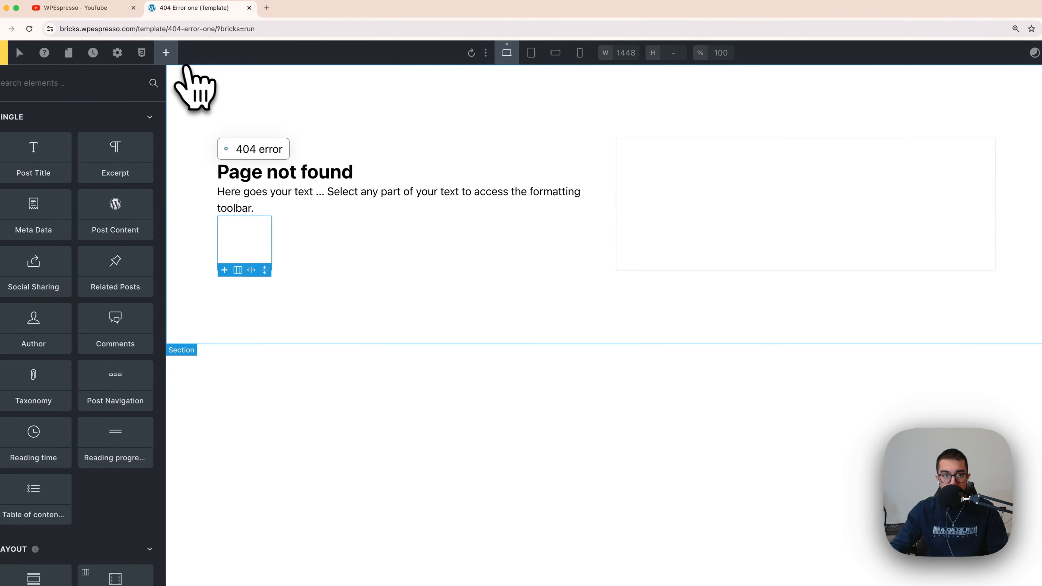
scroll(77, 390, "down", 5)
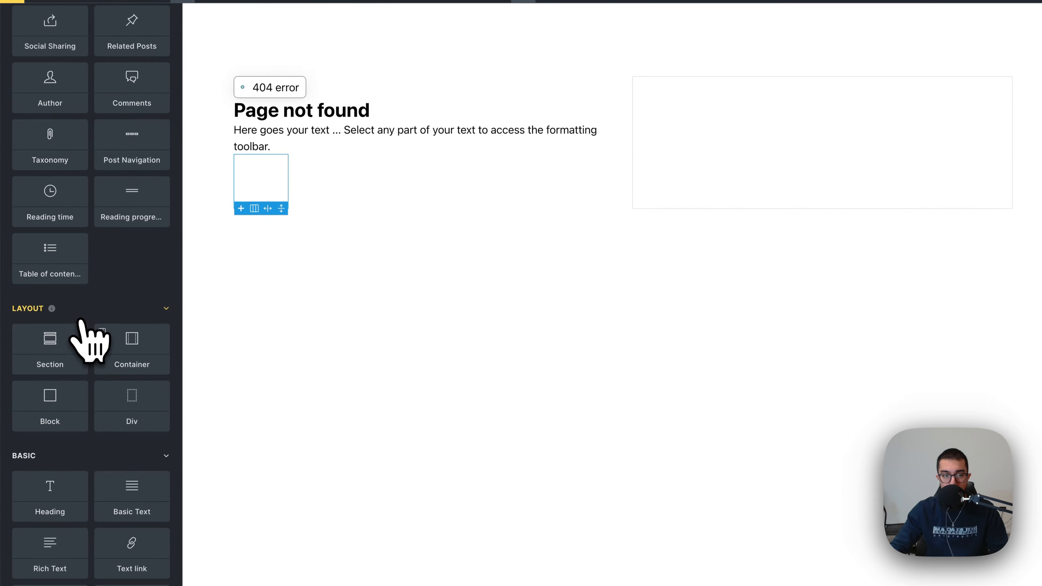
scroll(81, 321, "down", 3)
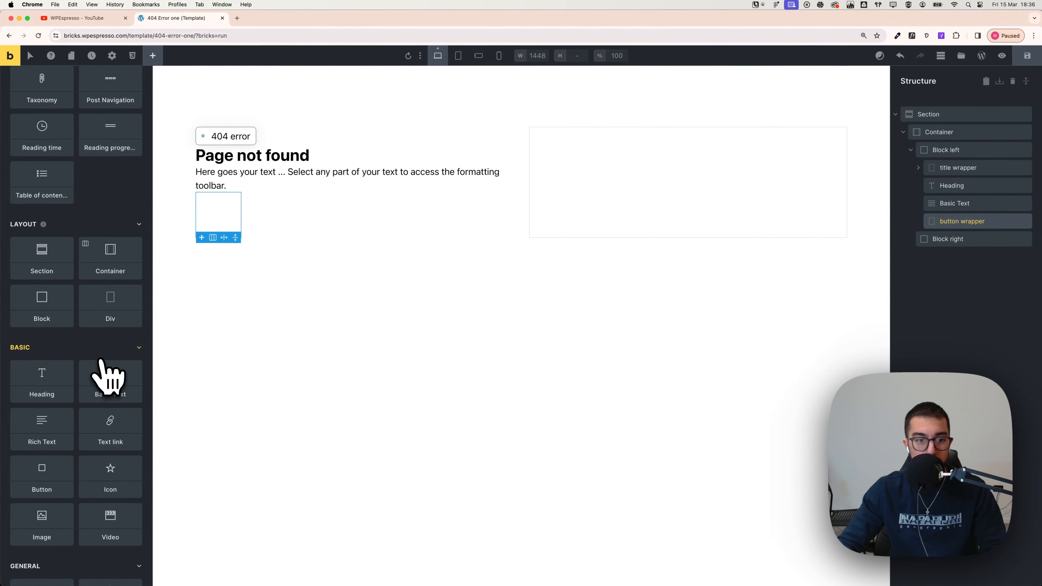
scroll(100, 361, "down", 3)
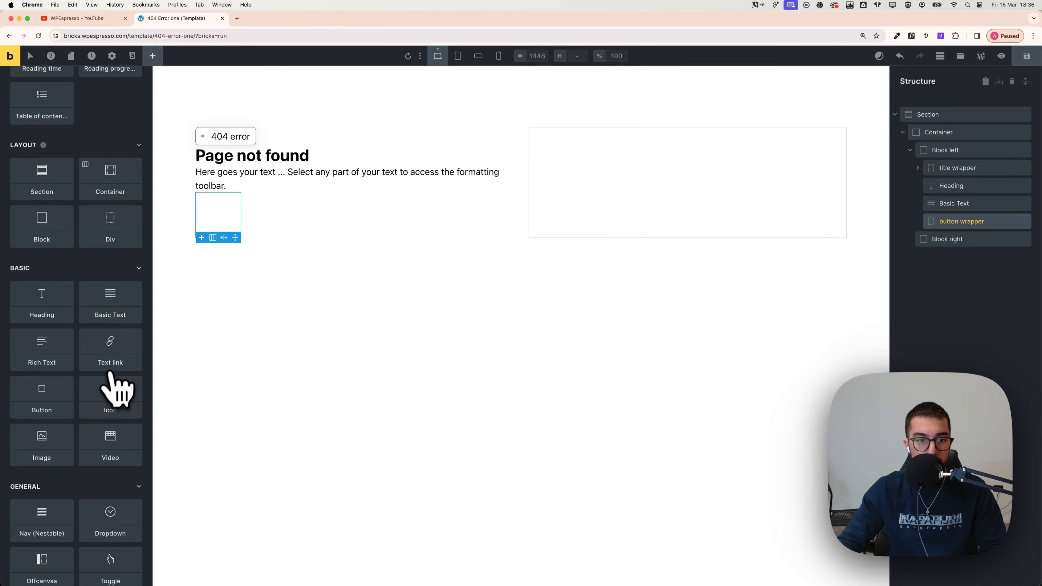
left_click(58, 390)
left_click(58, 390)
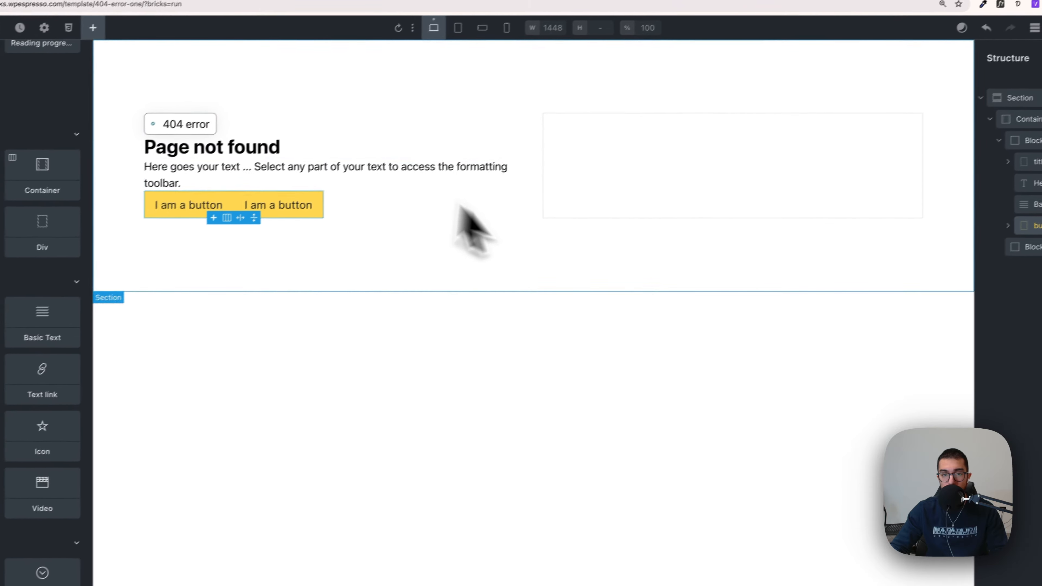
Step: Set the button wrapper's display to flex and add a column gap between its two buttons
left_click(1008, 225)
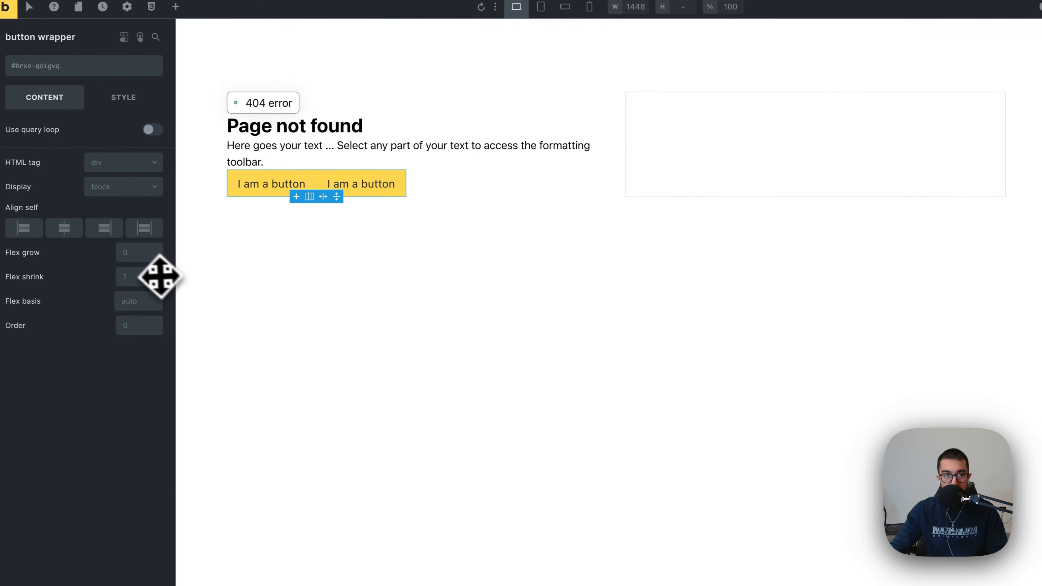
left_click(118, 192)
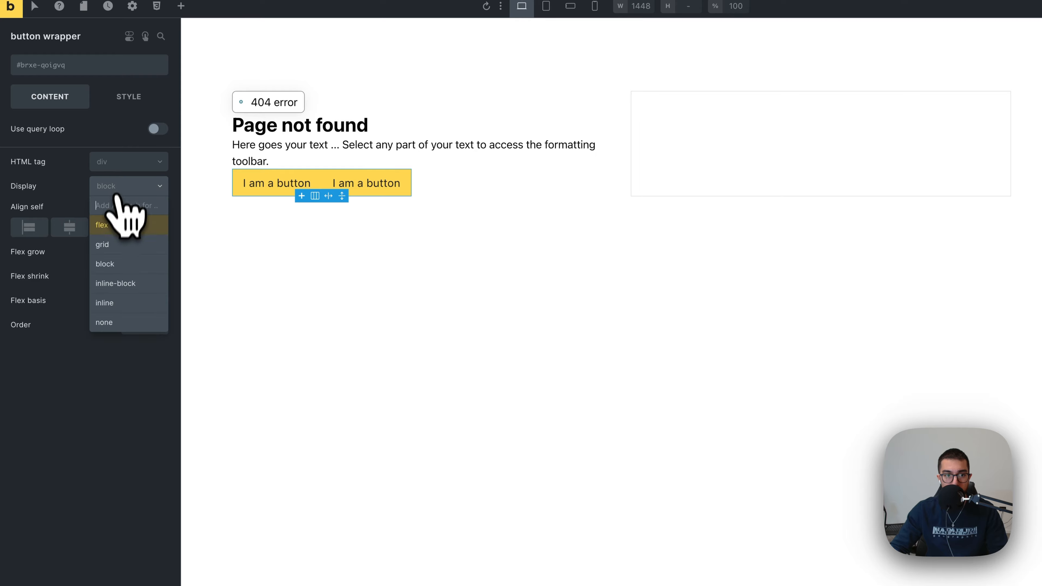
left_click(117, 231)
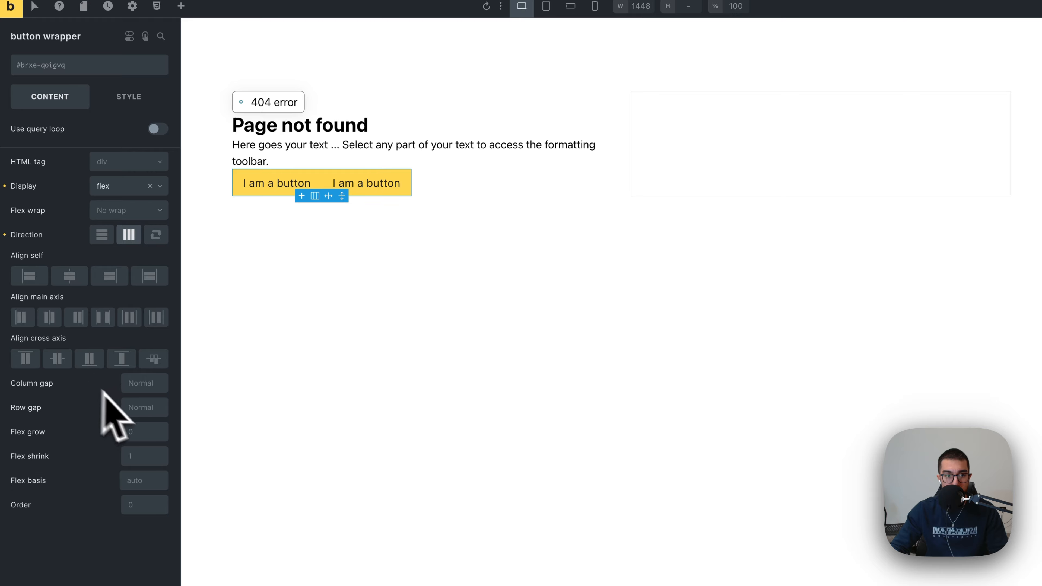
right_click(140, 384)
left_click(43, 200)
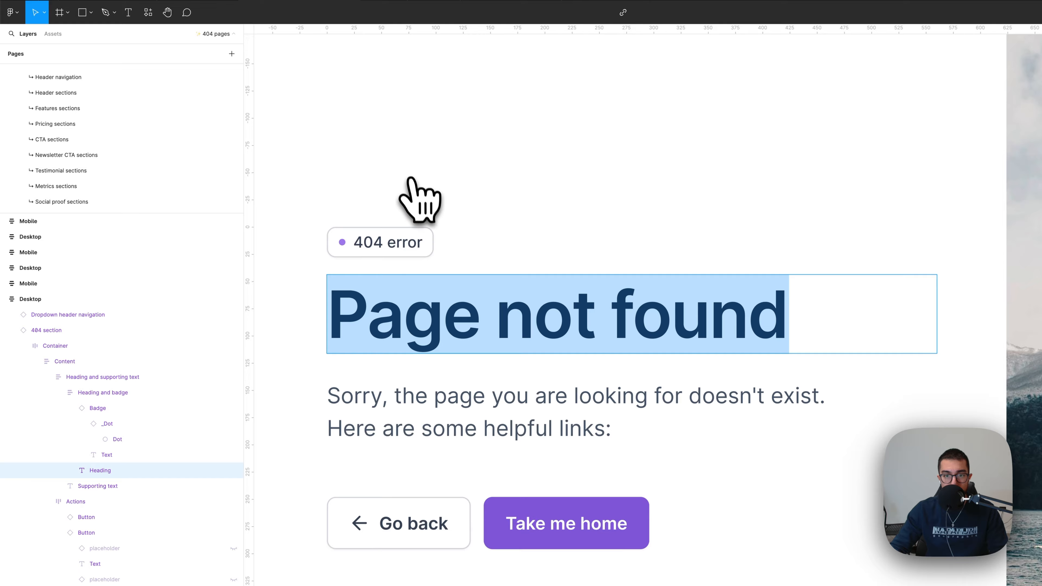
Step: Examine in the Figma design how the heading, supporting text and their parent groups are nested
key("Escape")
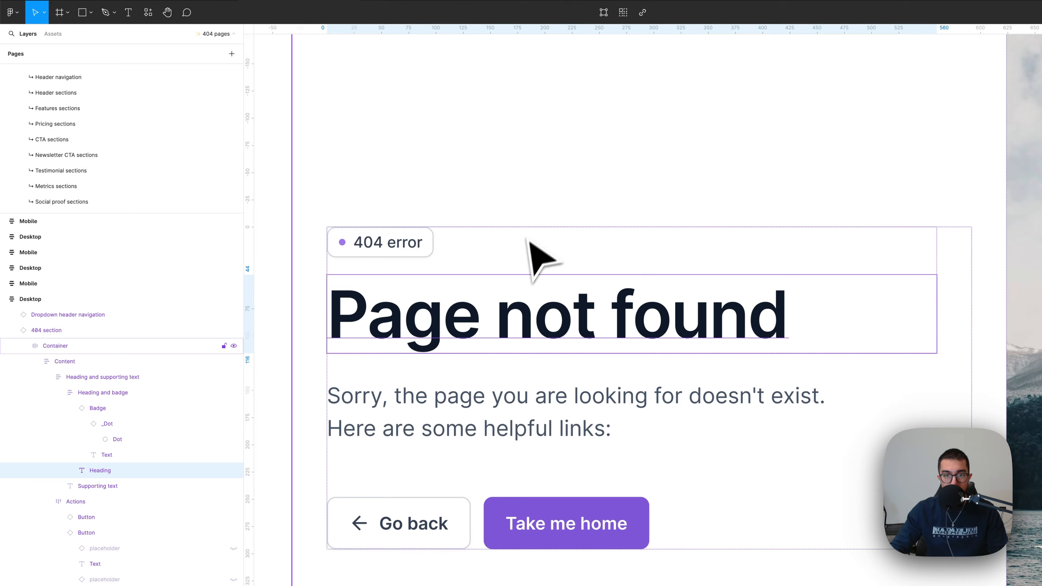
scroll(517, 261, "down", 3)
scroll(499, 245, "down", 1)
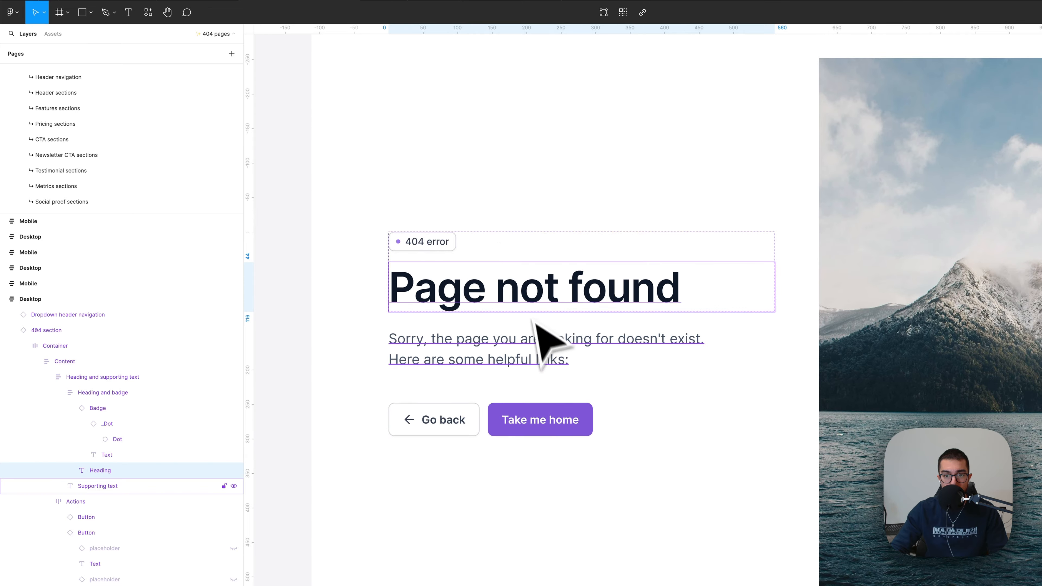
left_click(544, 337)
key("shift+Return")
scroll(619, 374, "down", 2)
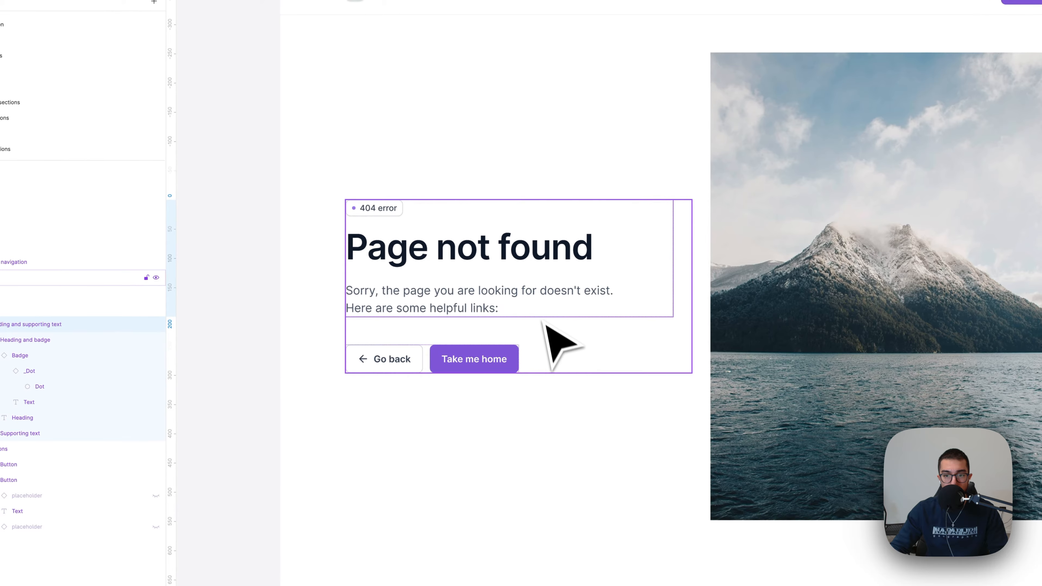
key("shift+Return")
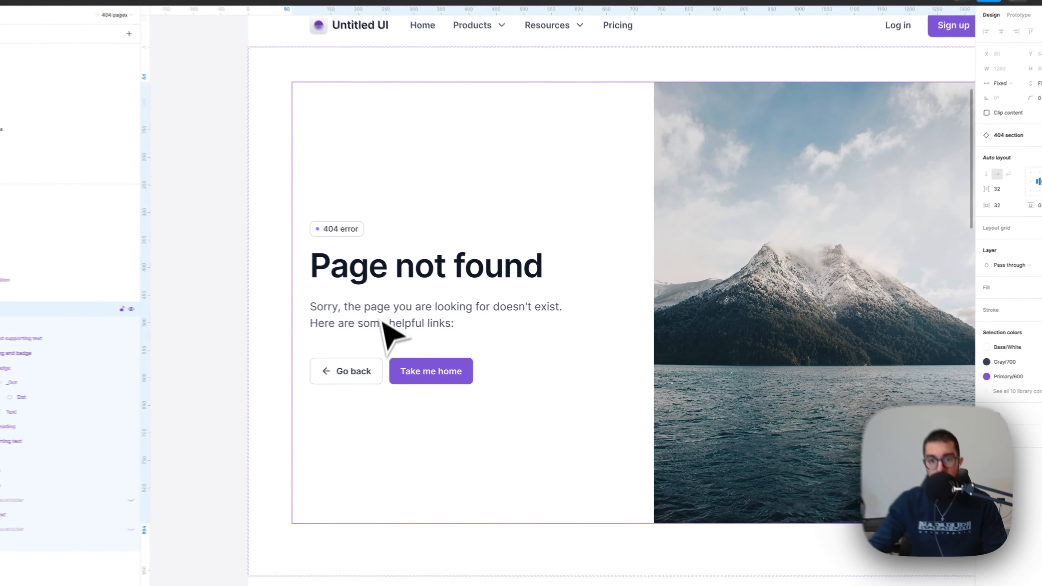
Step: Check the auto layout spacing of the content, heading group and button row in Figma, and return to the Bricks builder
left_click(422, 327)
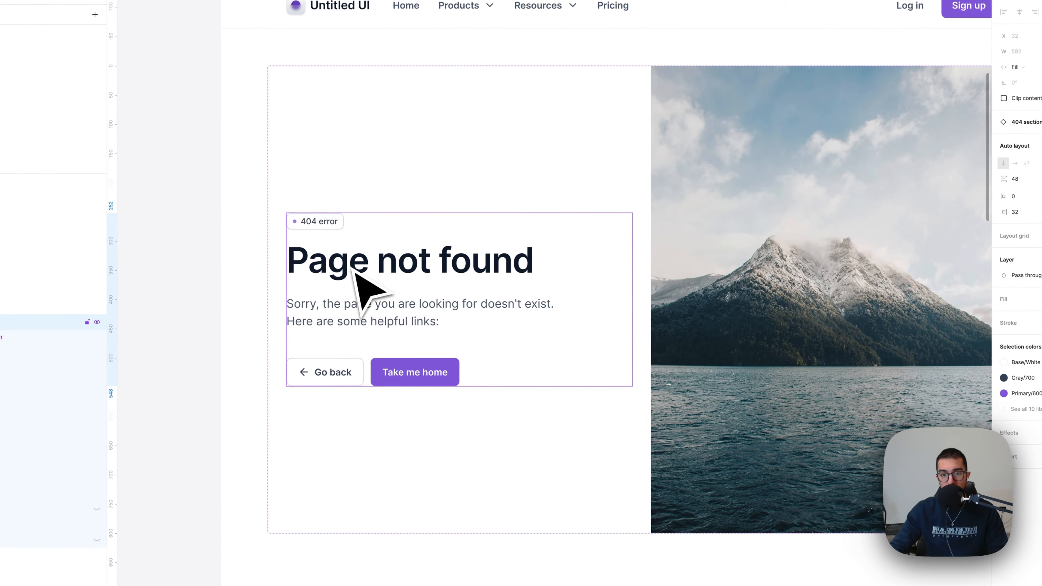
scroll(420, 303, "down", 3)
left_click(407, 379)
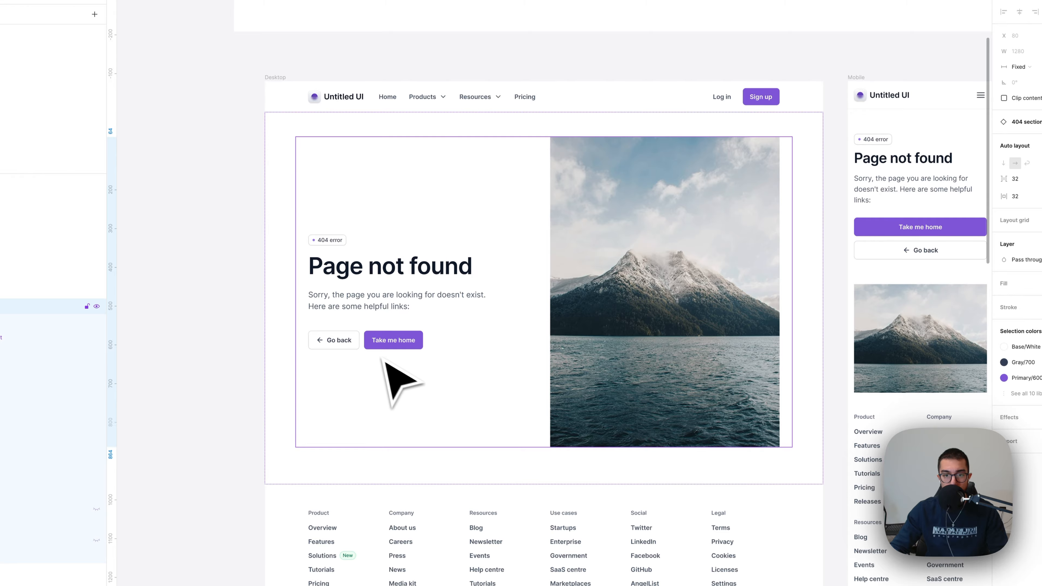
left_click(351, 276)
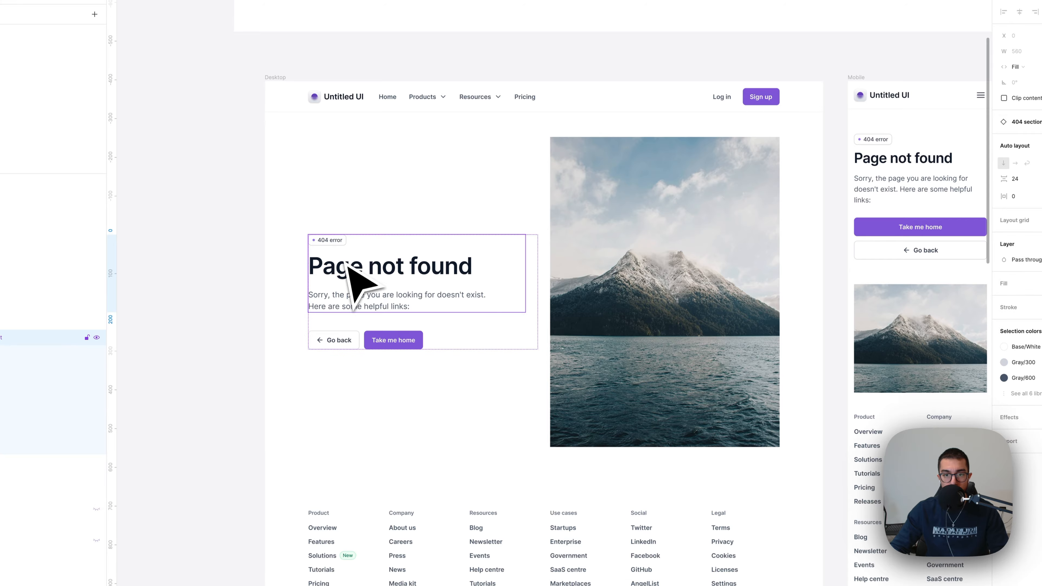
double_click(349, 269)
left_click(366, 308)
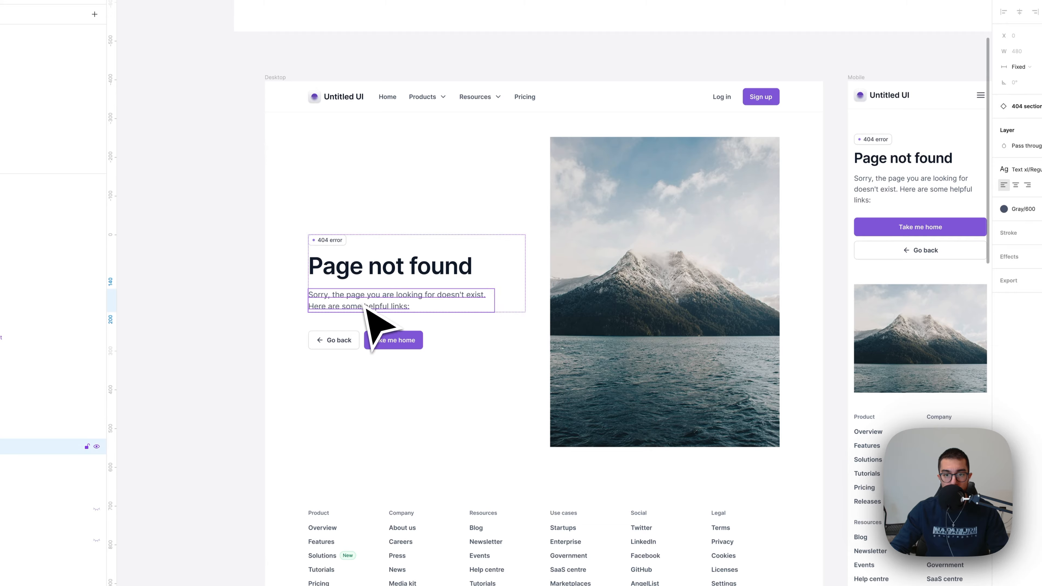
left_click(366, 330)
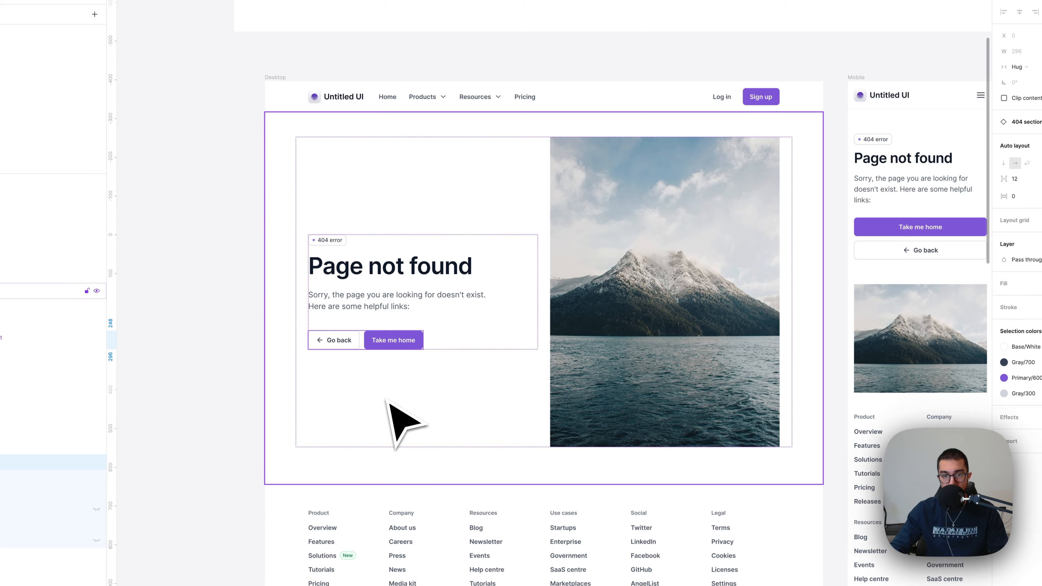
key("super+Tab")
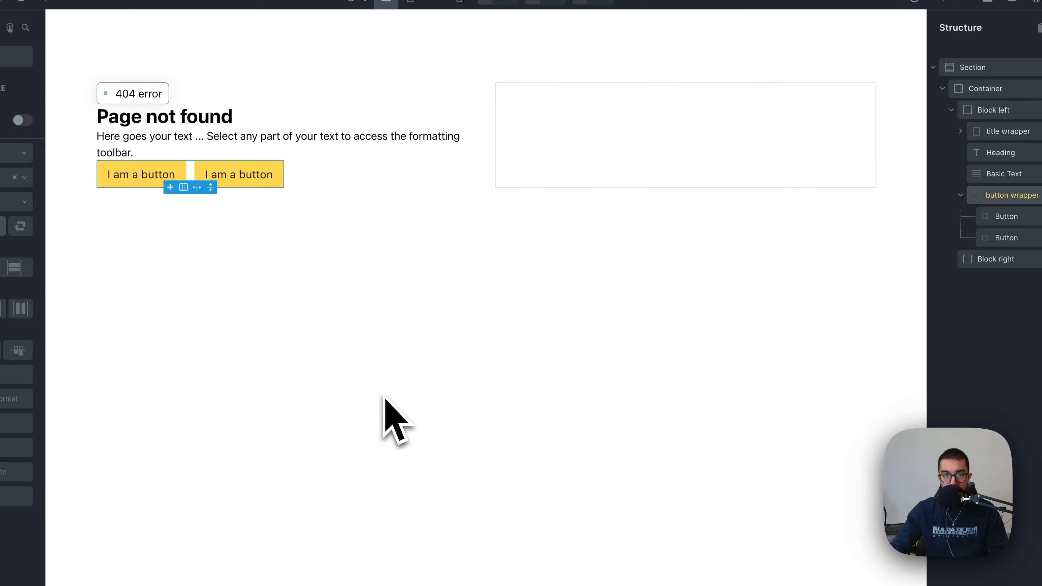
left_click(1004, 133)
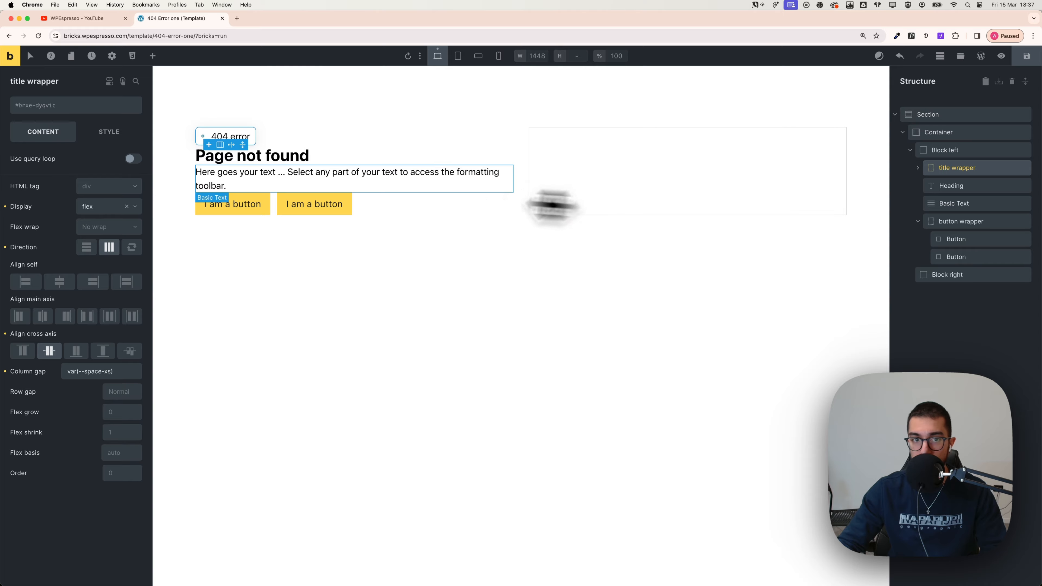
left_click_drag(283, 158, 925, 210)
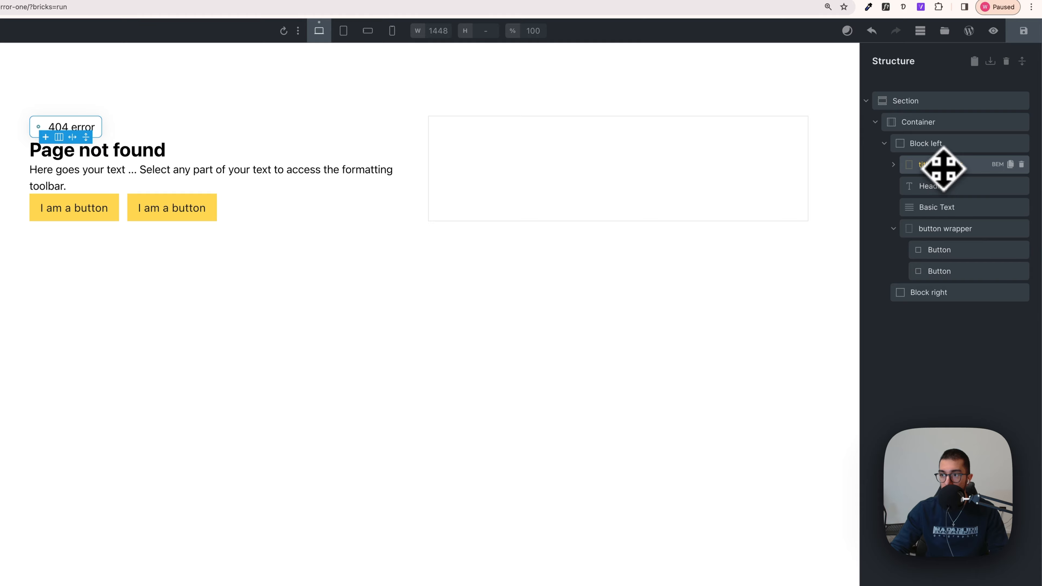
right_click(943, 166)
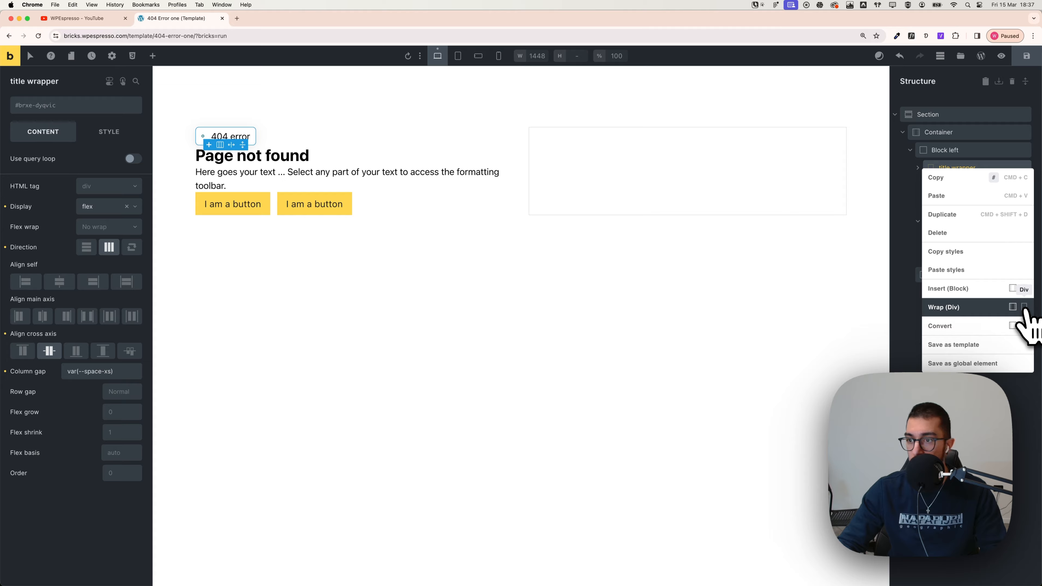
left_click(1013, 307)
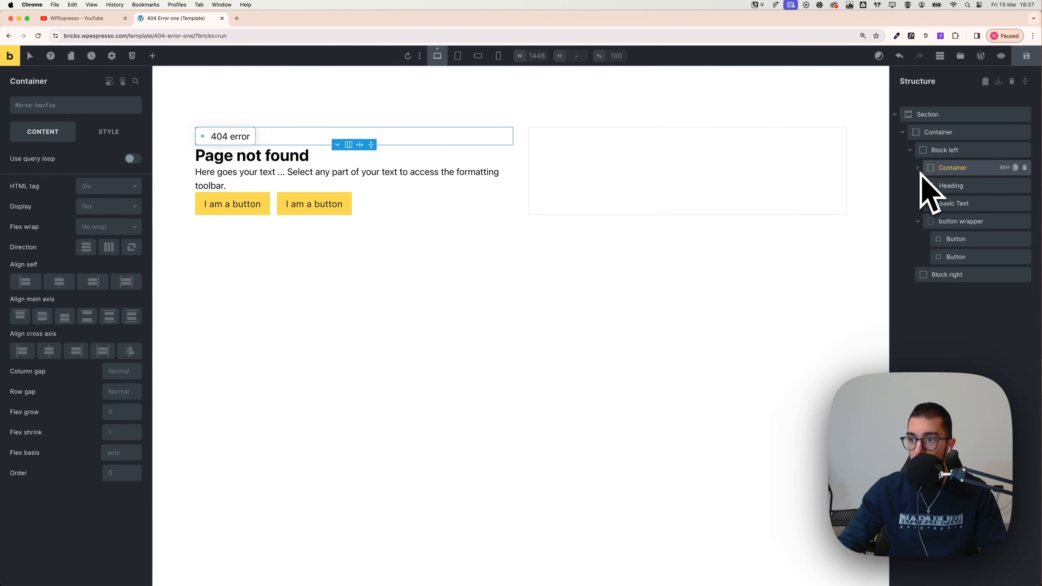
key("cmd+z")
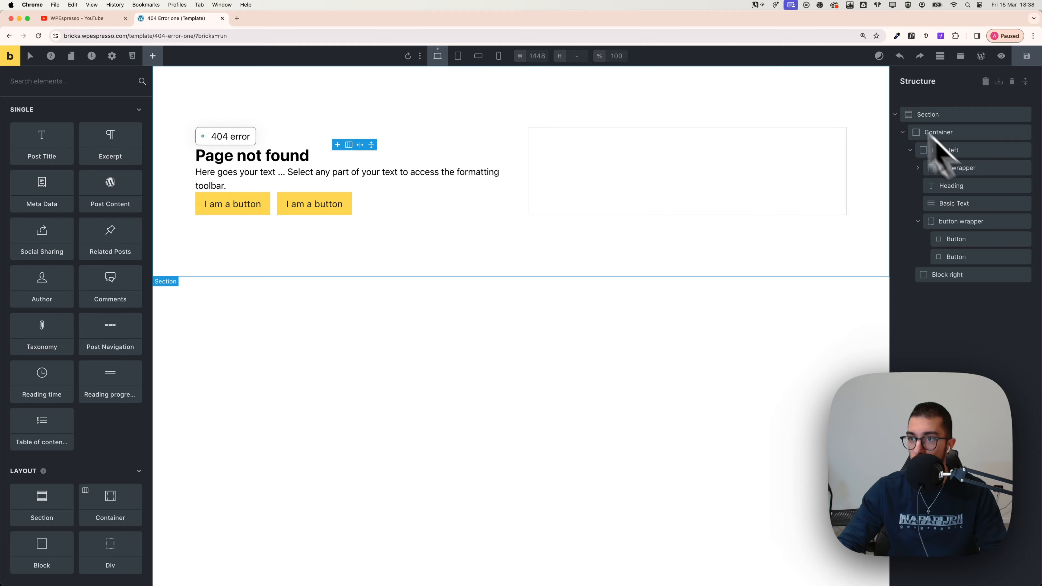
Step: Wrap the title wrapper in a Block and move the Heading into that block below the title wrapper
right_click(975, 169)
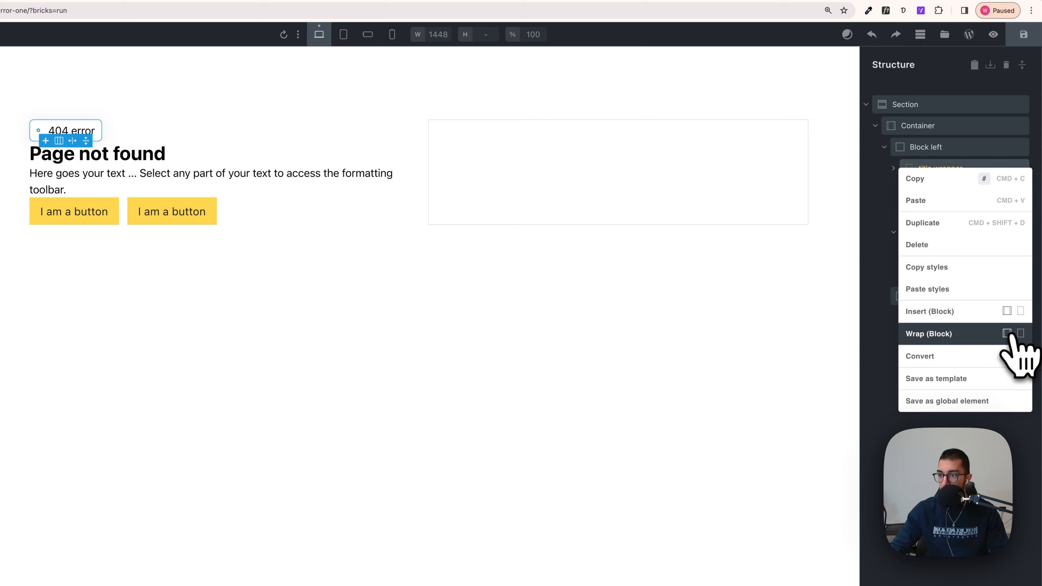
left_click(945, 338)
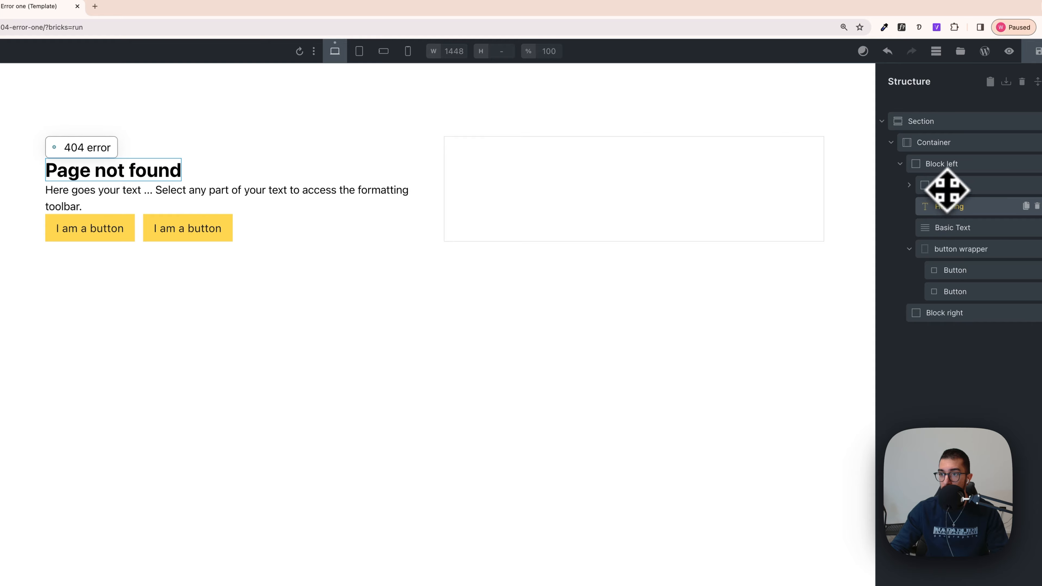
left_click(909, 185)
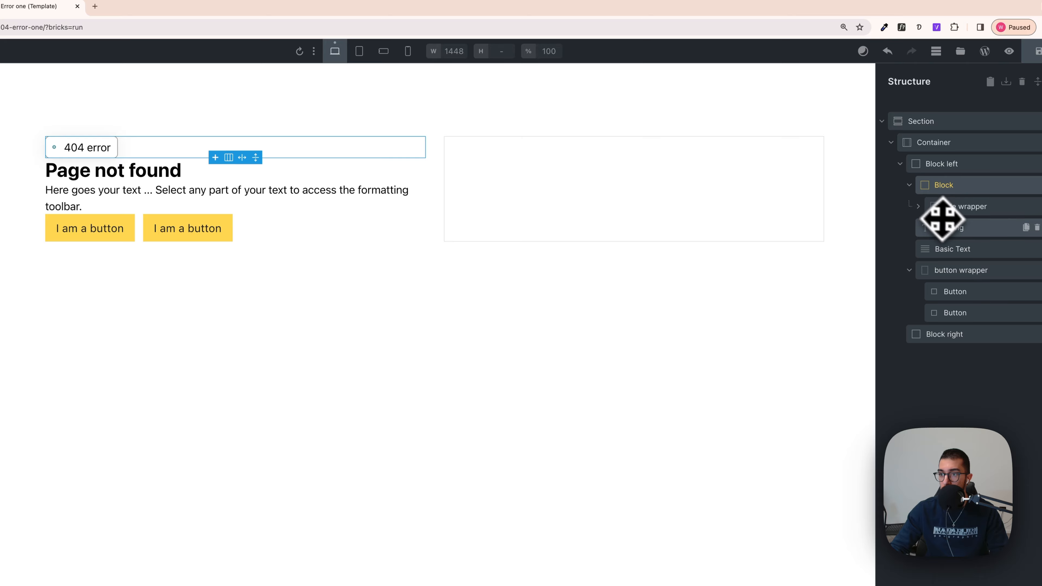
left_click_drag(954, 227, 951, 224)
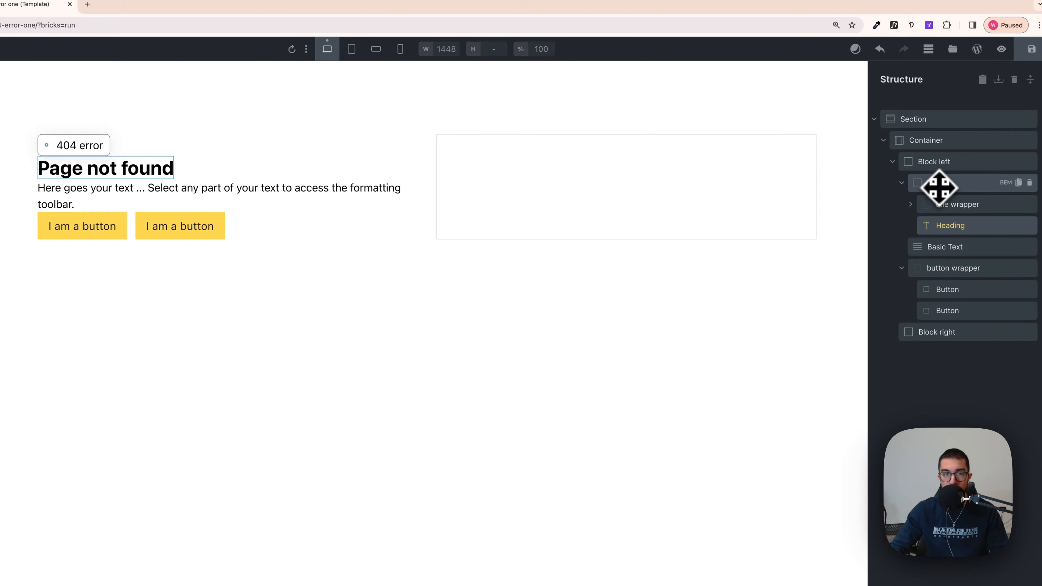
Step: Set the row gap of the block holding the title wrapper and heading to the XS space variable
left_click(939, 188)
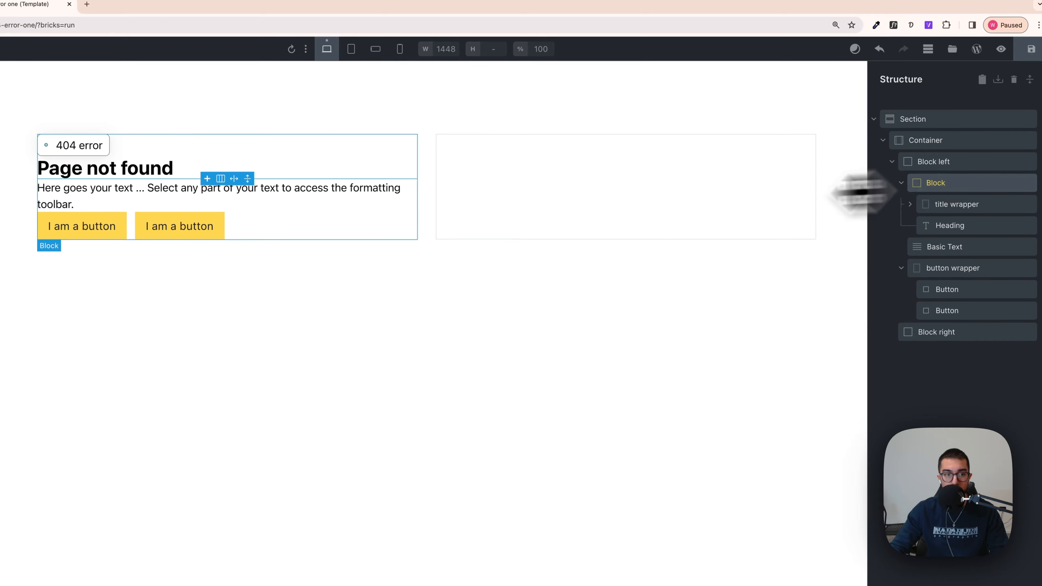
left_click(147, 409)
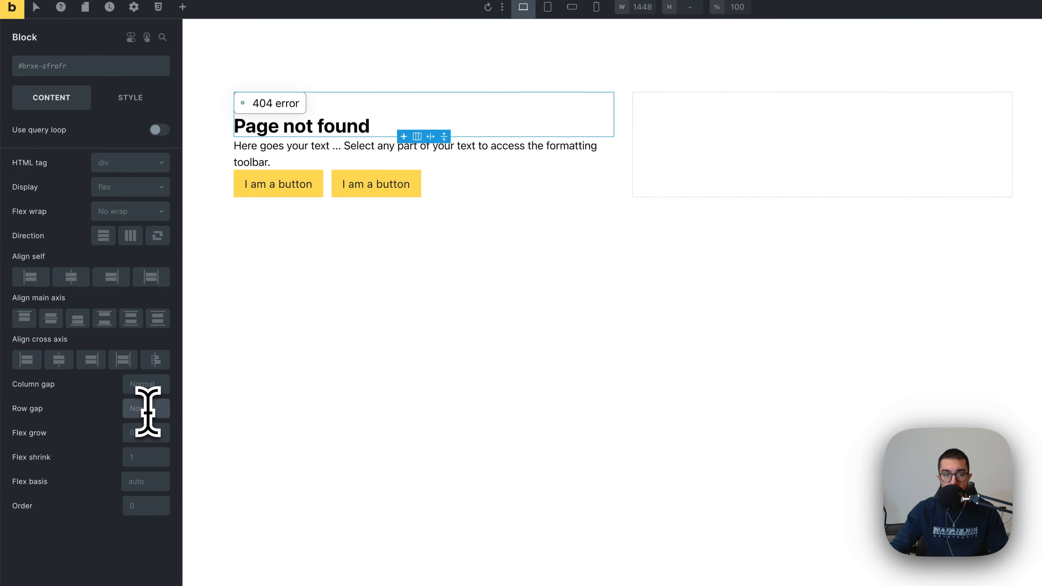
right_click(147, 413)
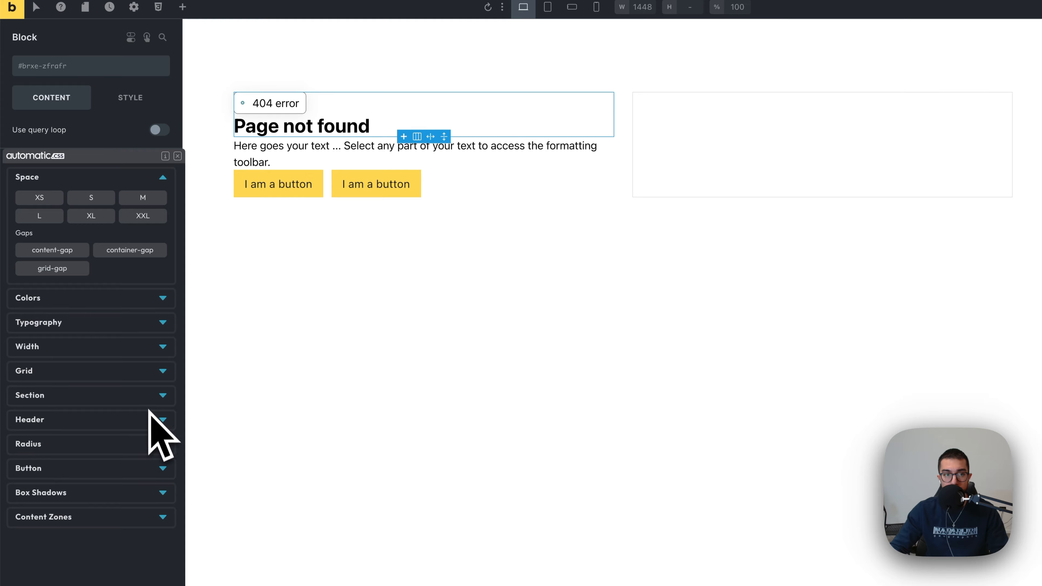
left_click(46, 204)
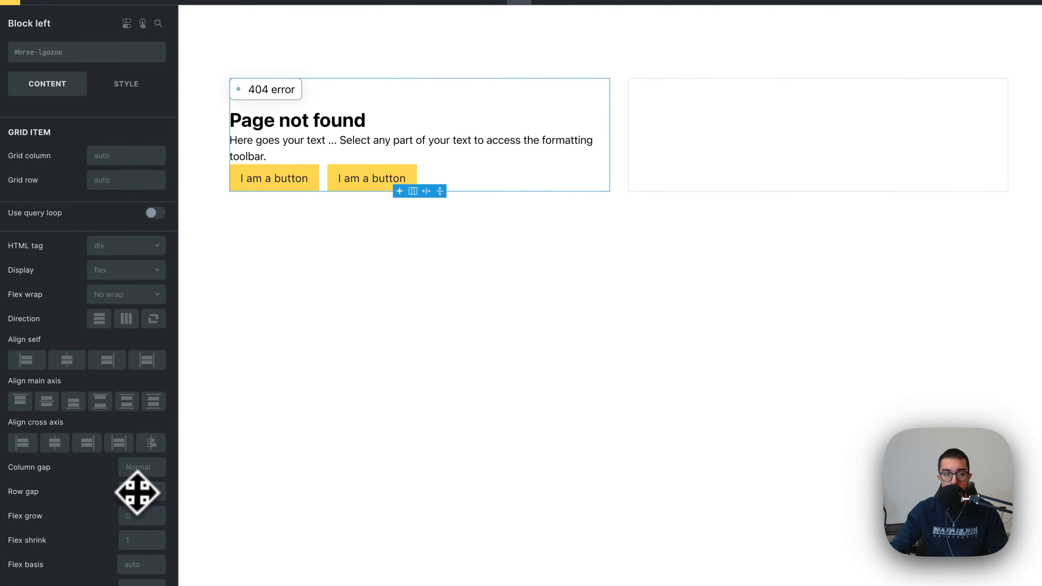
Step: Set Block left's row gap to var(--space-m) and collapse its nested block and button wrapper in the structure
right_click(135, 471)
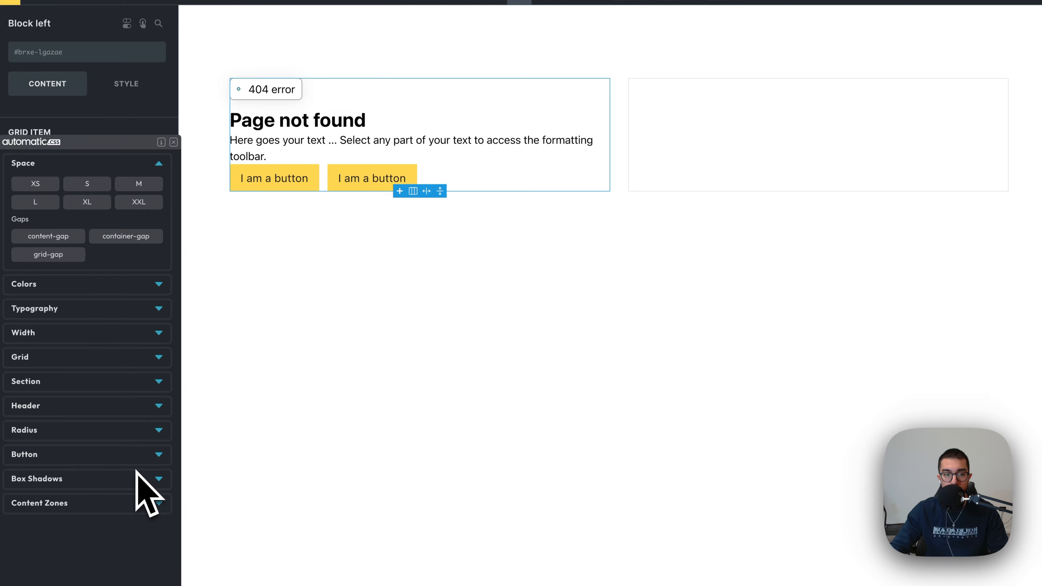
left_click(139, 184)
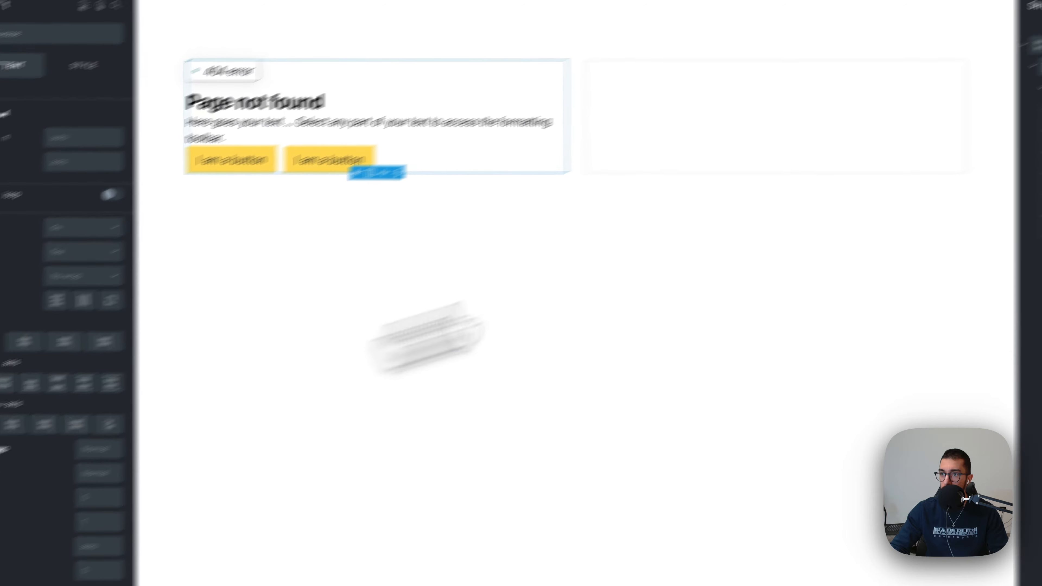
left_click(896, 178)
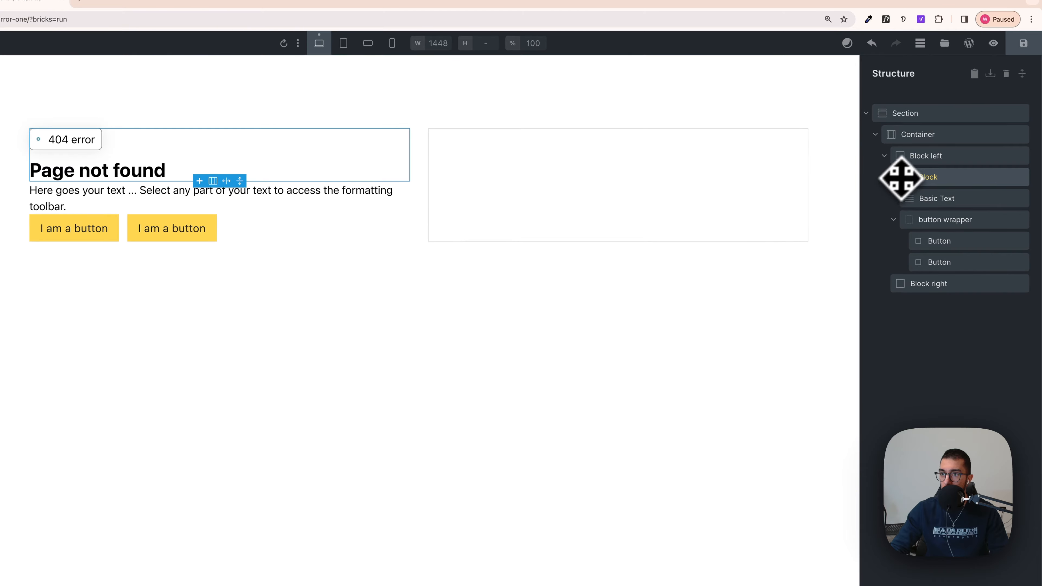
left_click(918, 163)
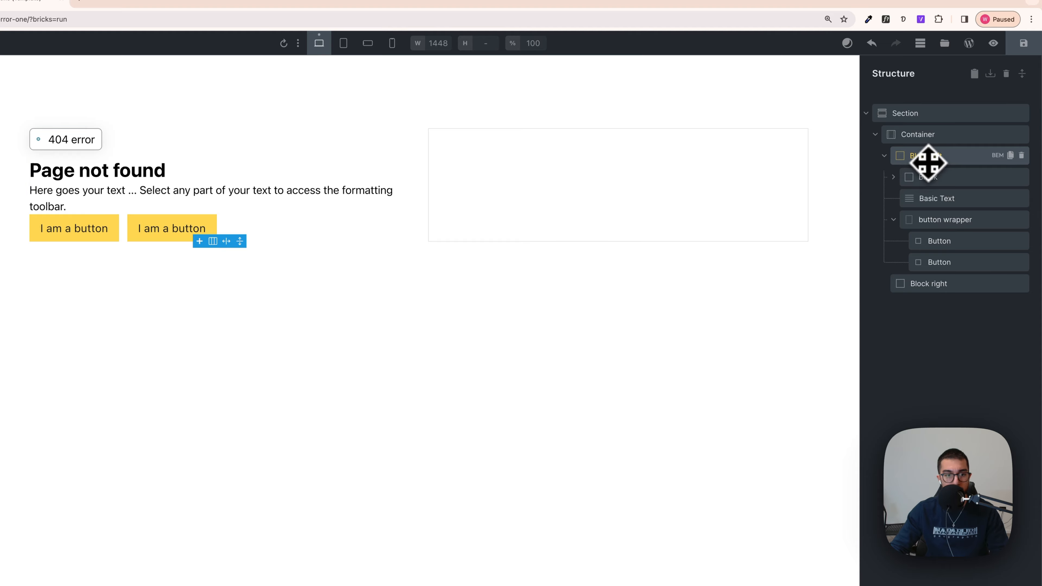
left_click(903, 222)
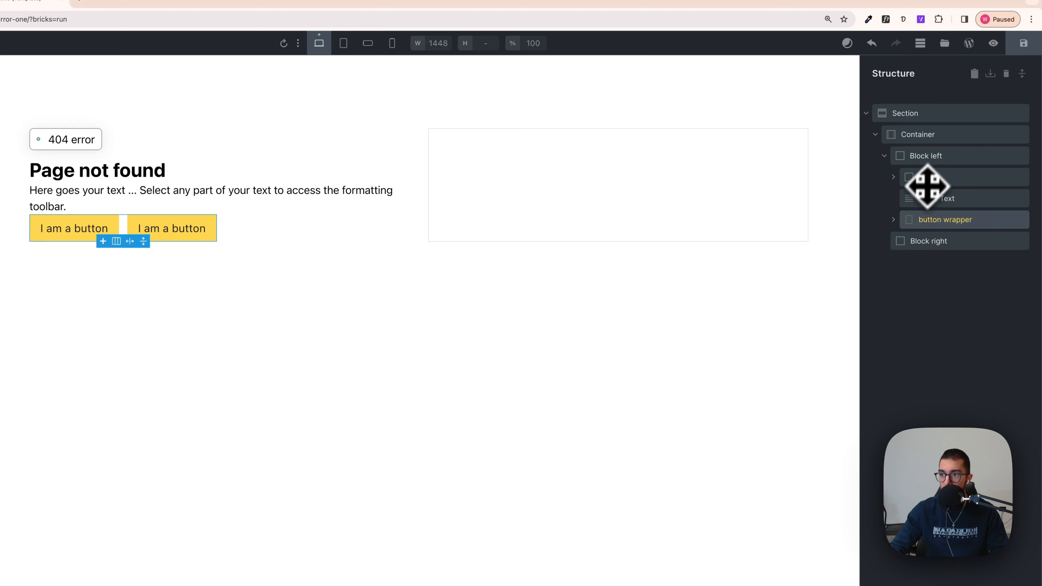
left_click(929, 161)
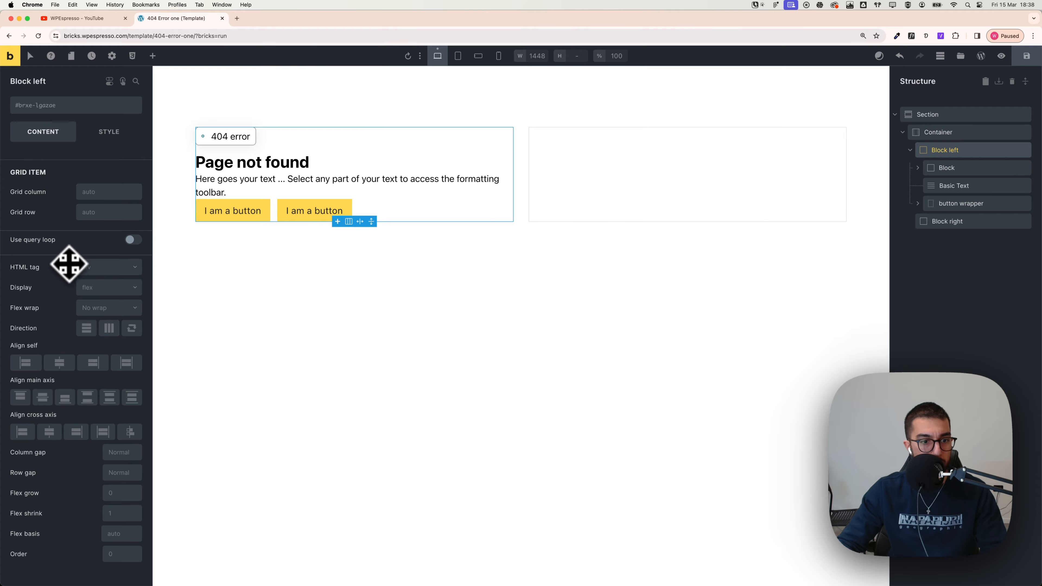
right_click(121, 472)
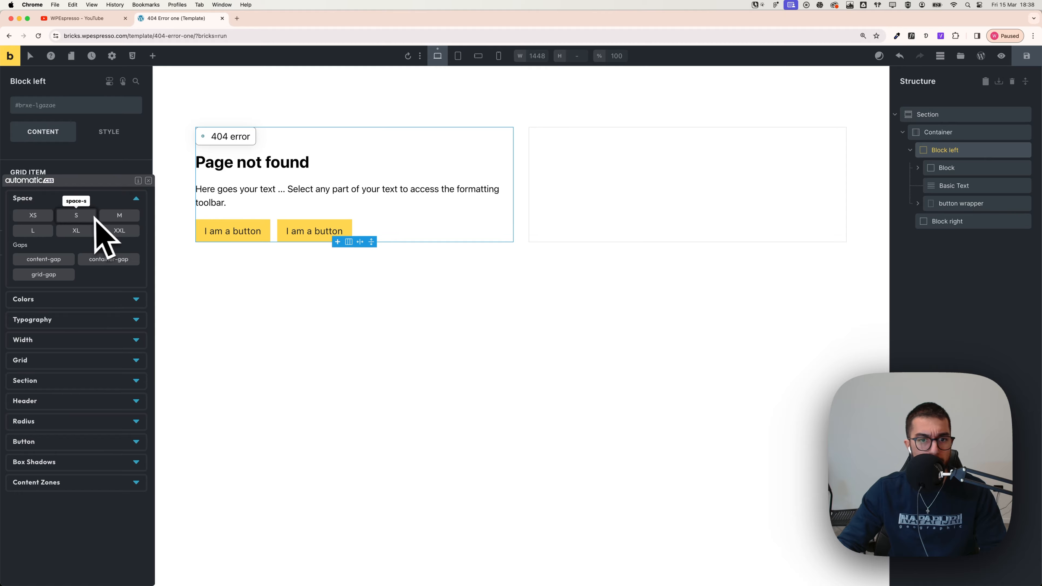
left_click(113, 216)
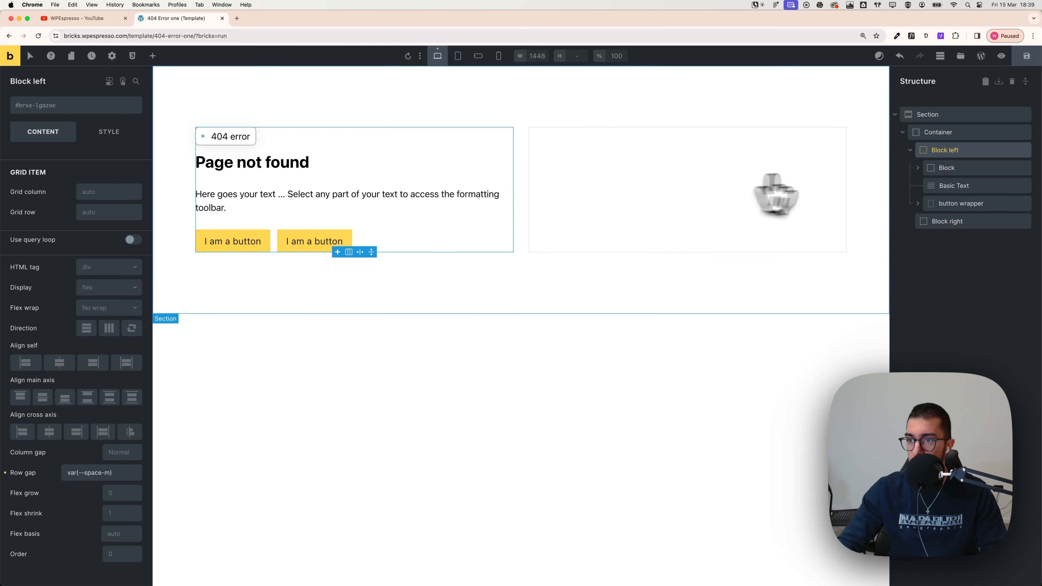
Step: Collapse Block left and add an Image element inside Block right
left_click(910, 150)
left_click(945, 168)
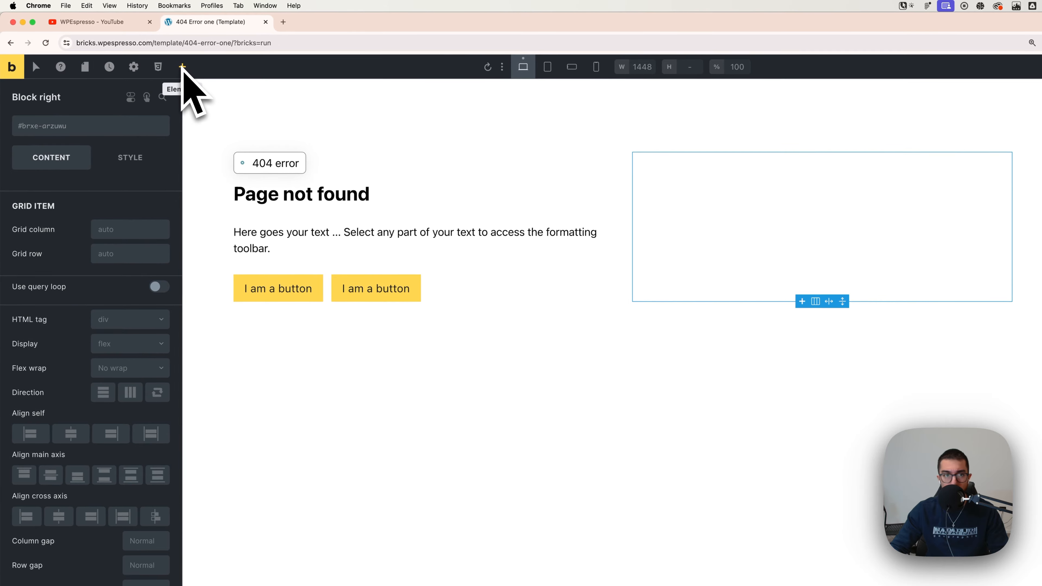
left_click(183, 67)
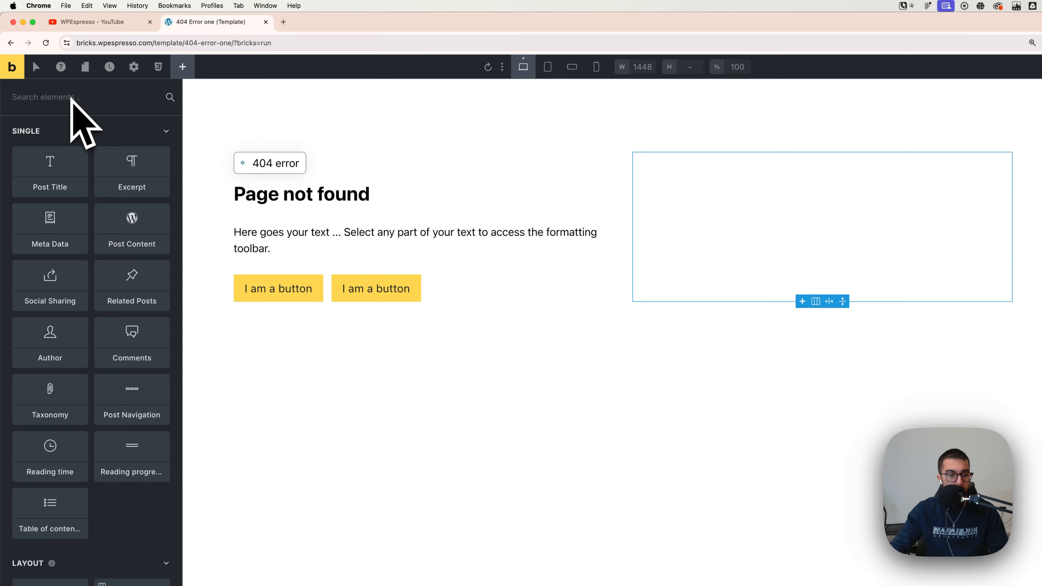
type("imag")
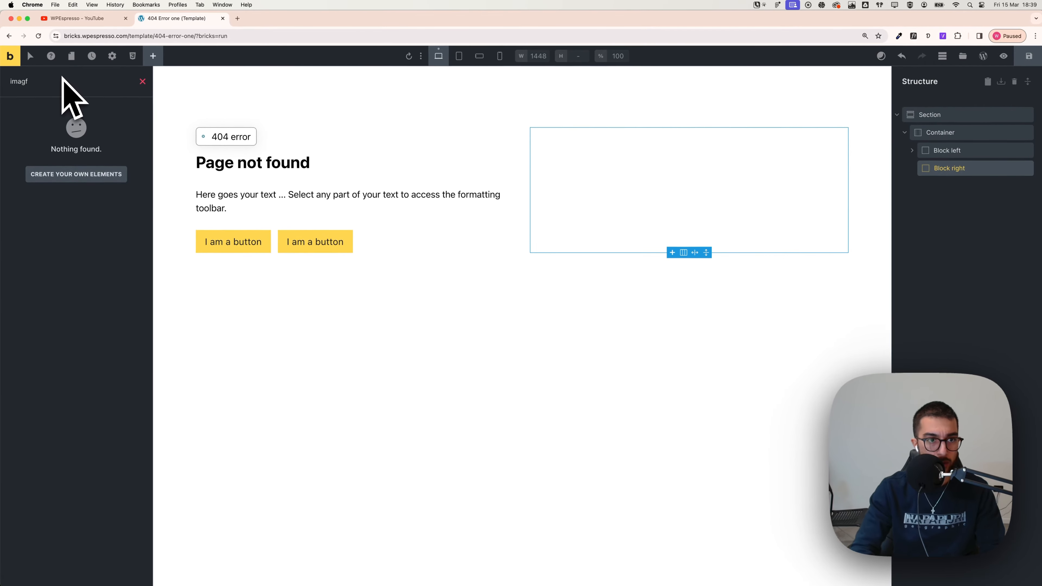
type("e")
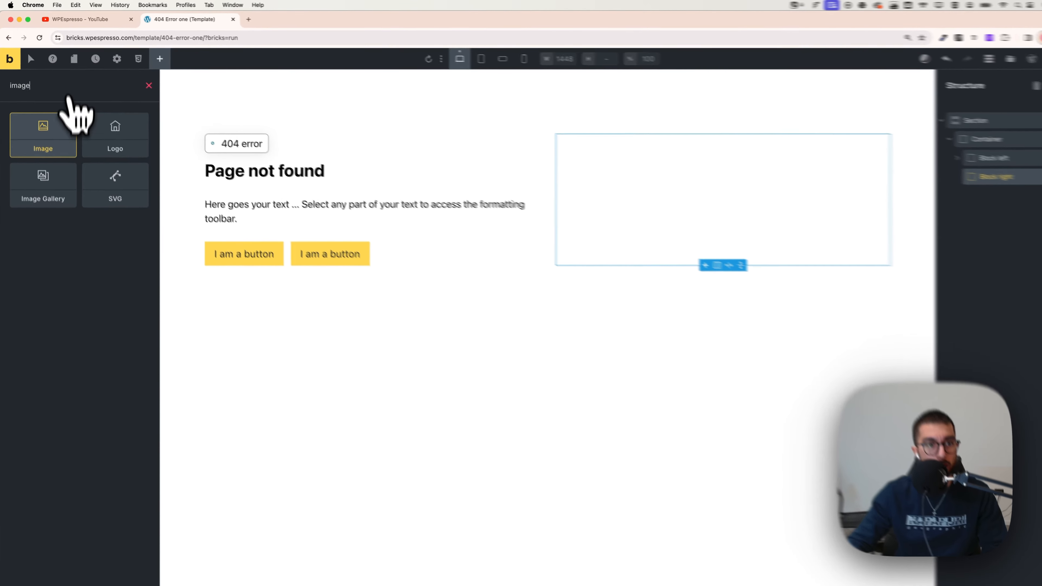
left_click_drag(70, 142, 523, 190)
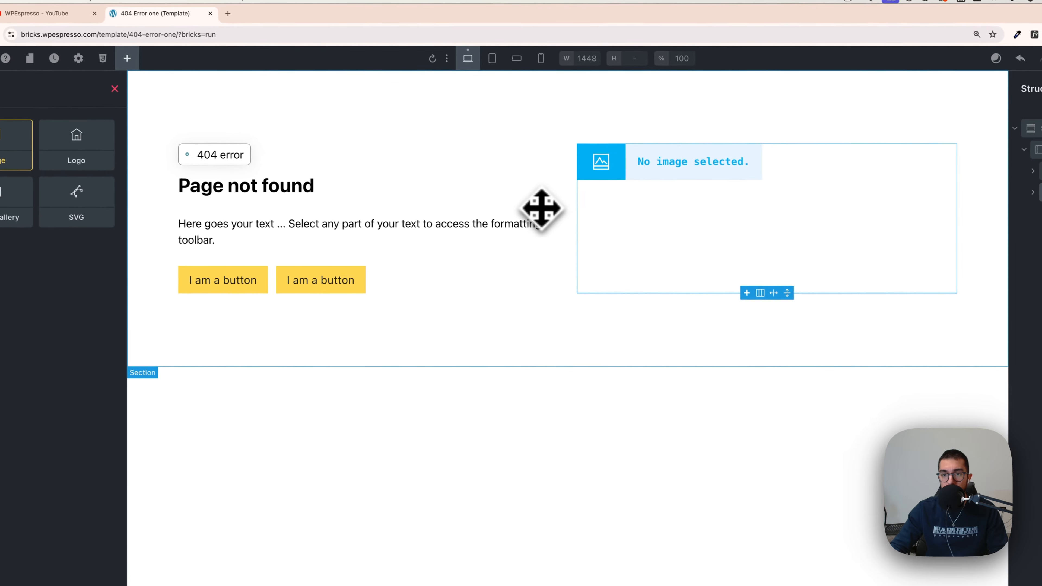
Step: Insert mountains.jpg from the media library as the picture of the Image element in Block right
left_click_drag(675, 184, 670, 173)
left_click(91, 196)
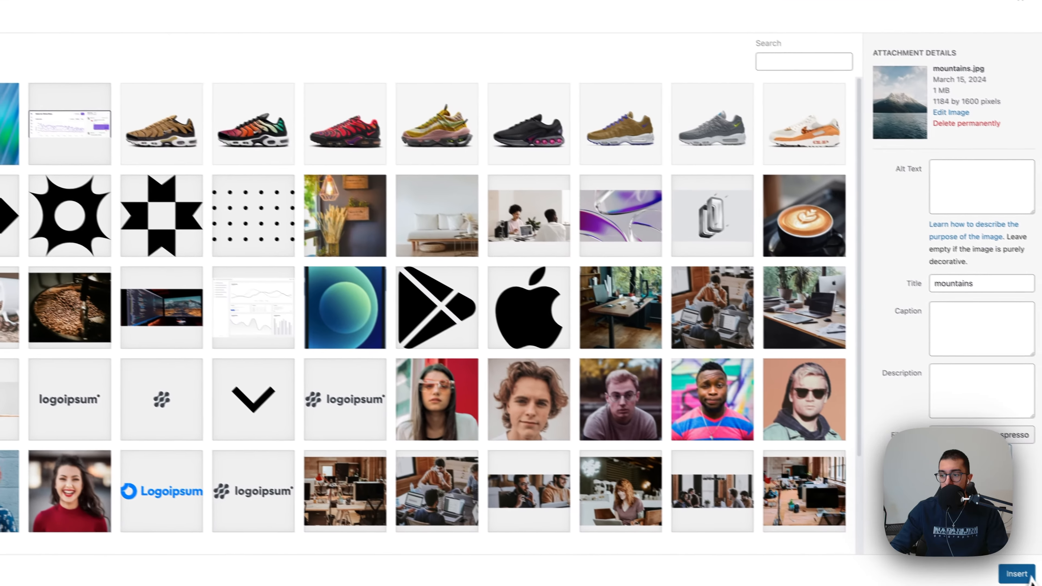
left_click(1013, 570)
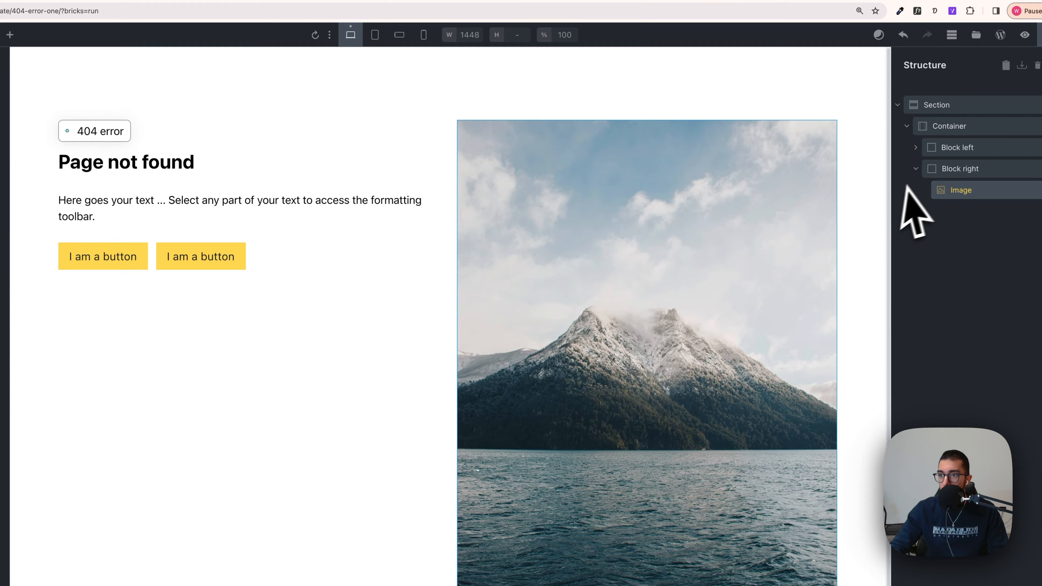
Step: Collapse Block right and set the grid Container's align items to center
left_click(915, 169)
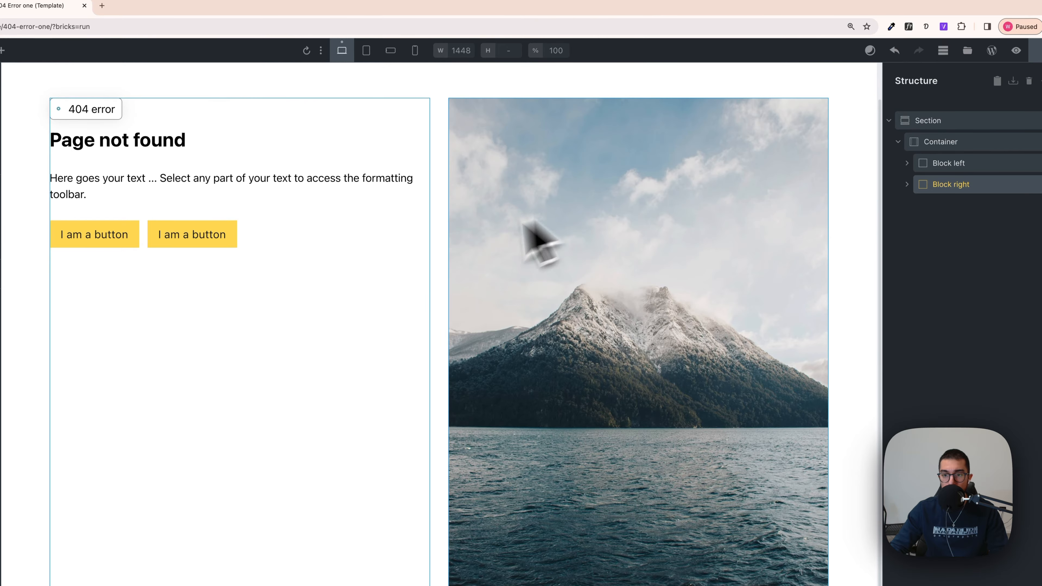
scroll(535, 233, "up", 1)
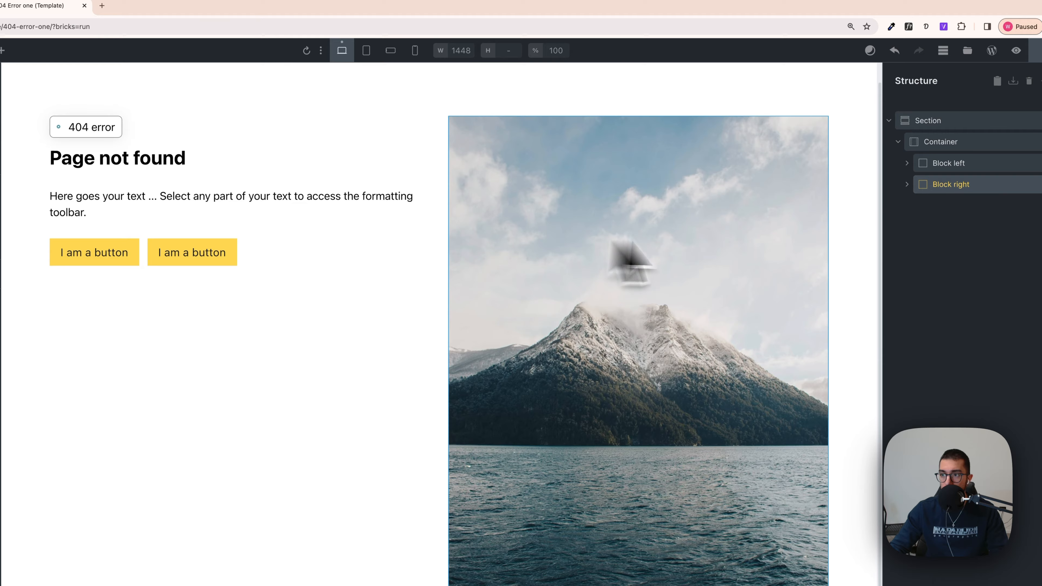
left_click(944, 145)
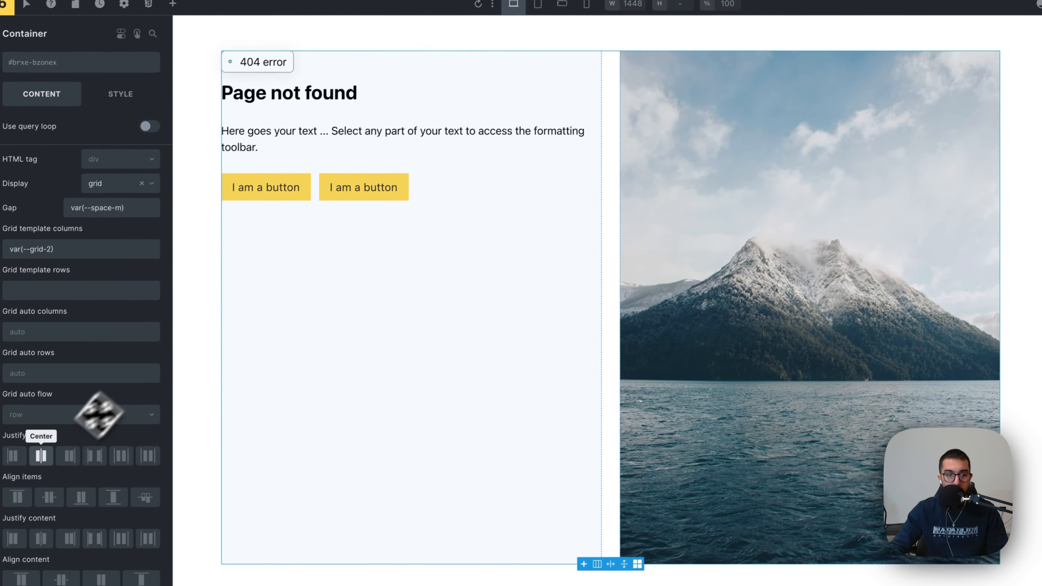
left_click(59, 483)
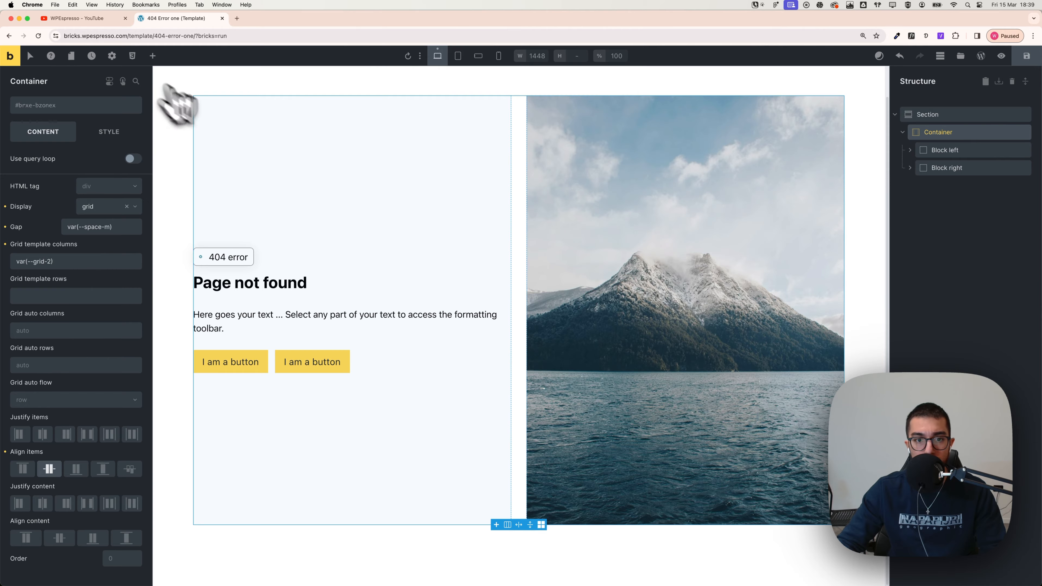
Step: Switch to Figma and examine the desktop 404 section's text, buttons and image layout
key("super+Tab")
left_click(384, 292)
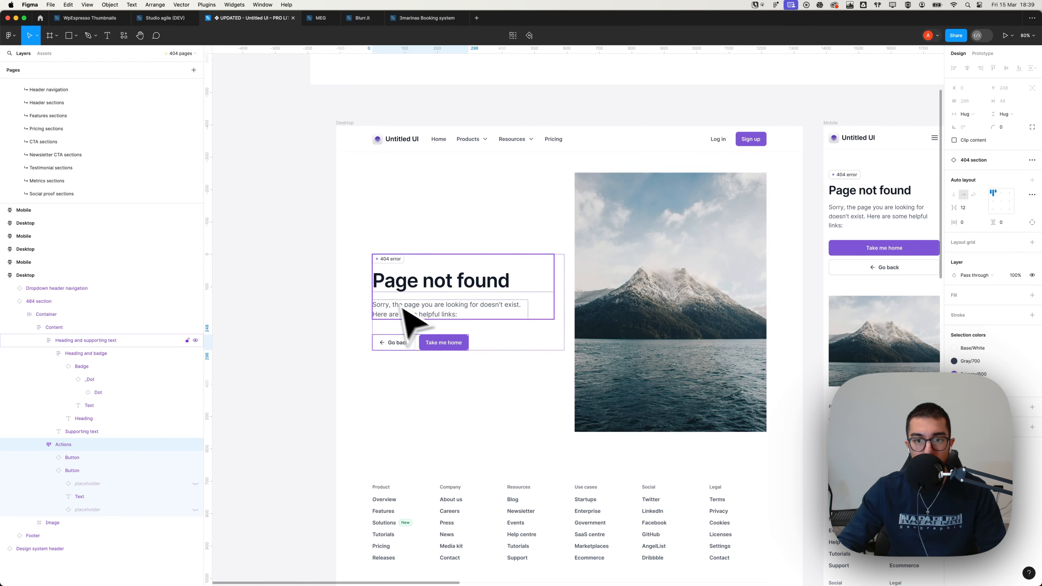
scroll(562, 340, "up", 3)
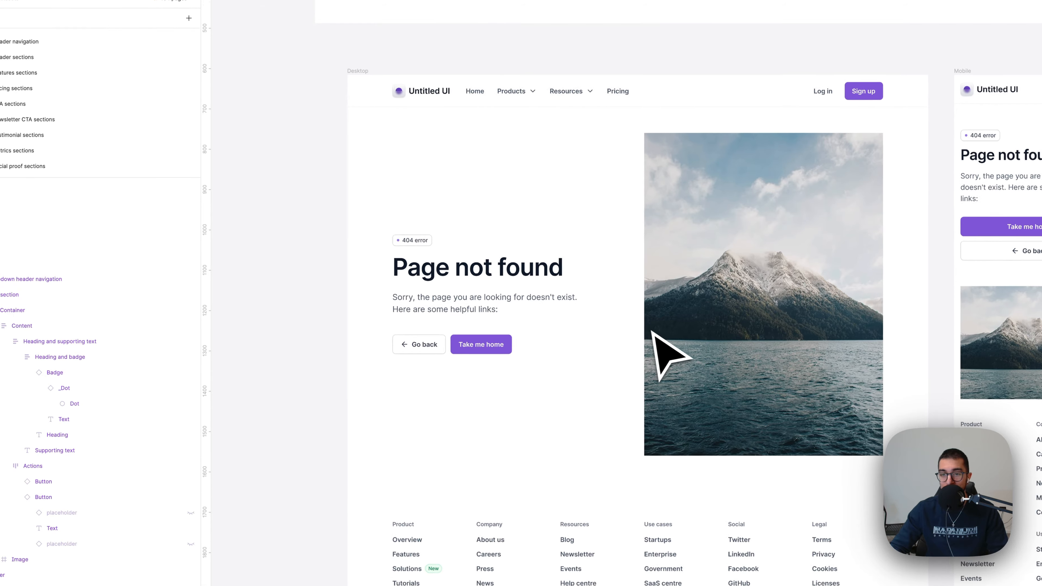
scroll(604, 367, "up", 2)
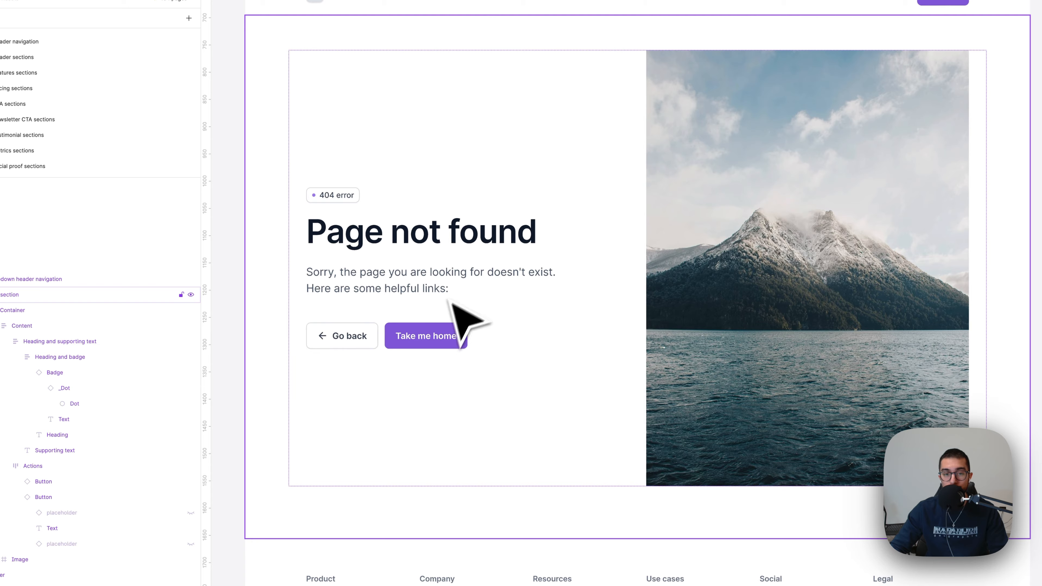
Step: In Bricks, replace the Basic Text placeholder with "Sorry, the page you are looking for doesn't exist. Here are some helpful links:" copied from Figma
left_click(415, 289, "super")
double_click(416, 284)
key("super+c")
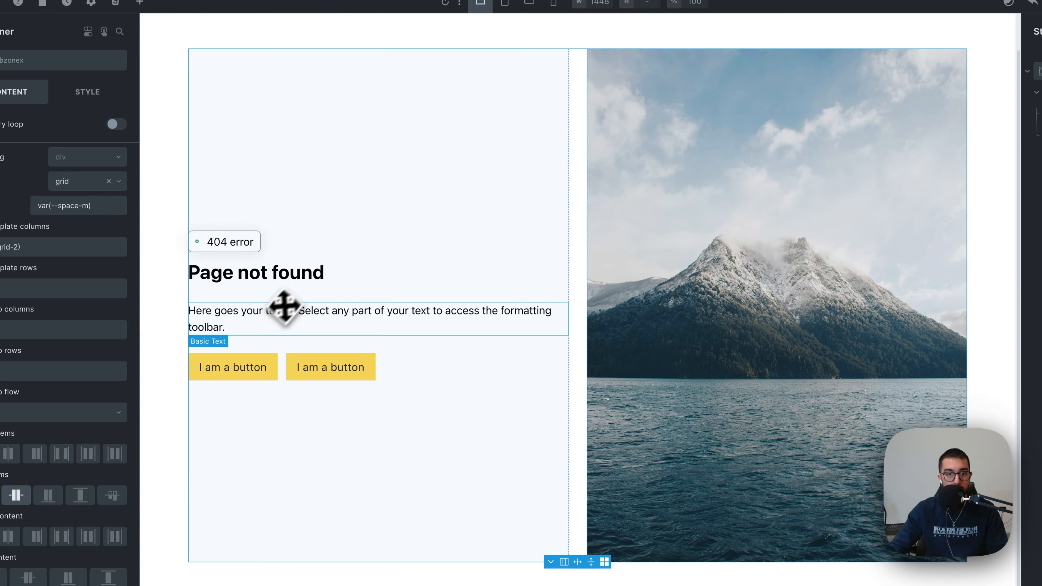
left_click(269, 322)
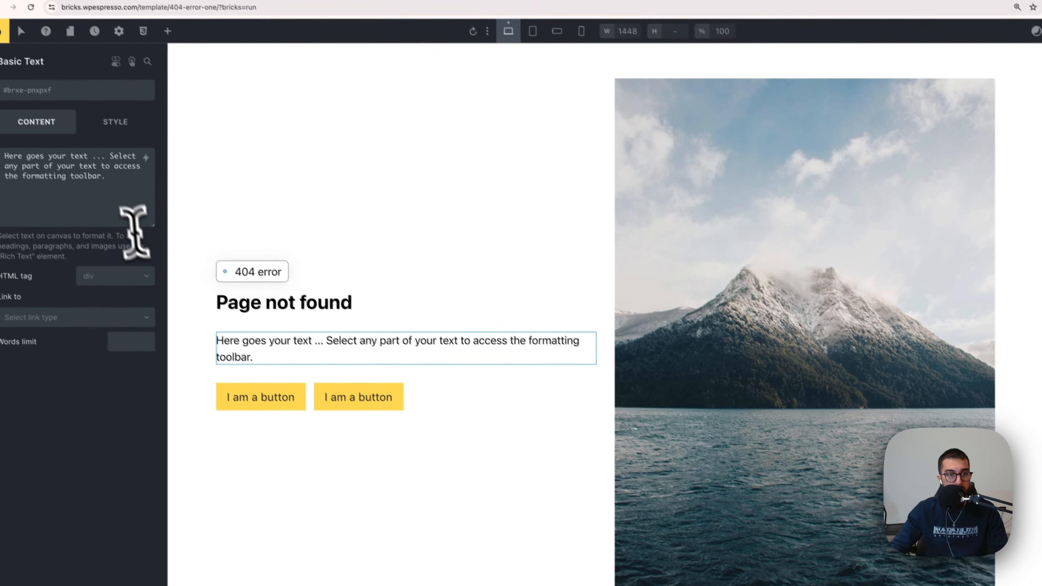
left_click_drag(135, 232, 5, 153)
key("super+v")
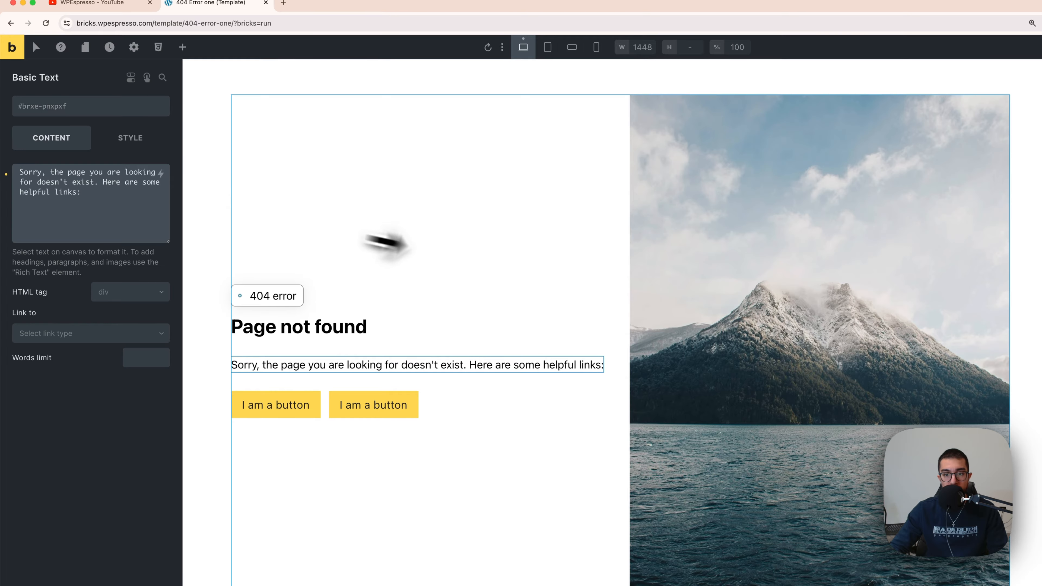
Step: Set the "404 error" badge text's font size to var(--text-xs) and its font weight to 700
left_click(472, 307)
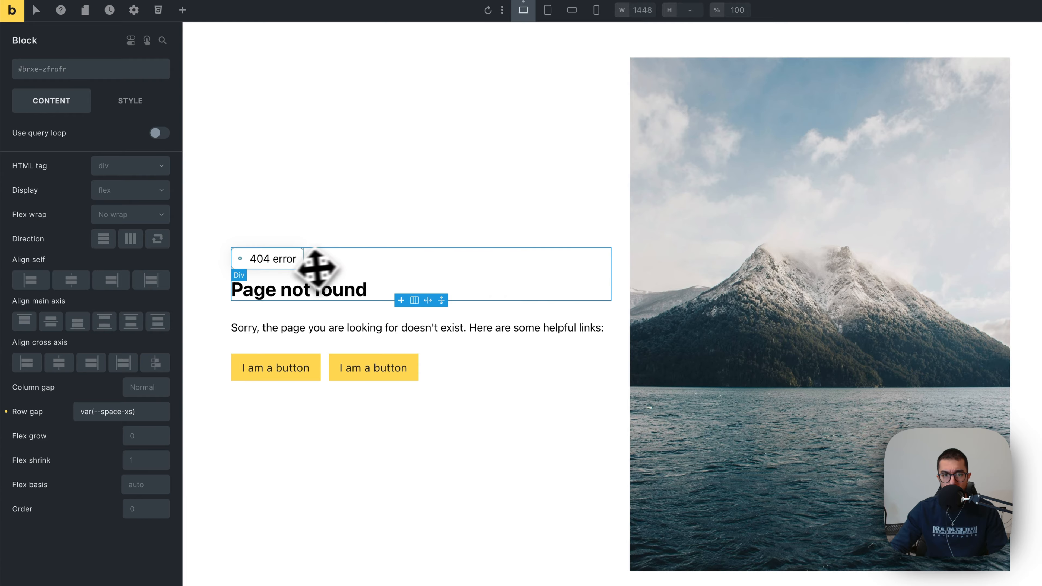
left_click(297, 254)
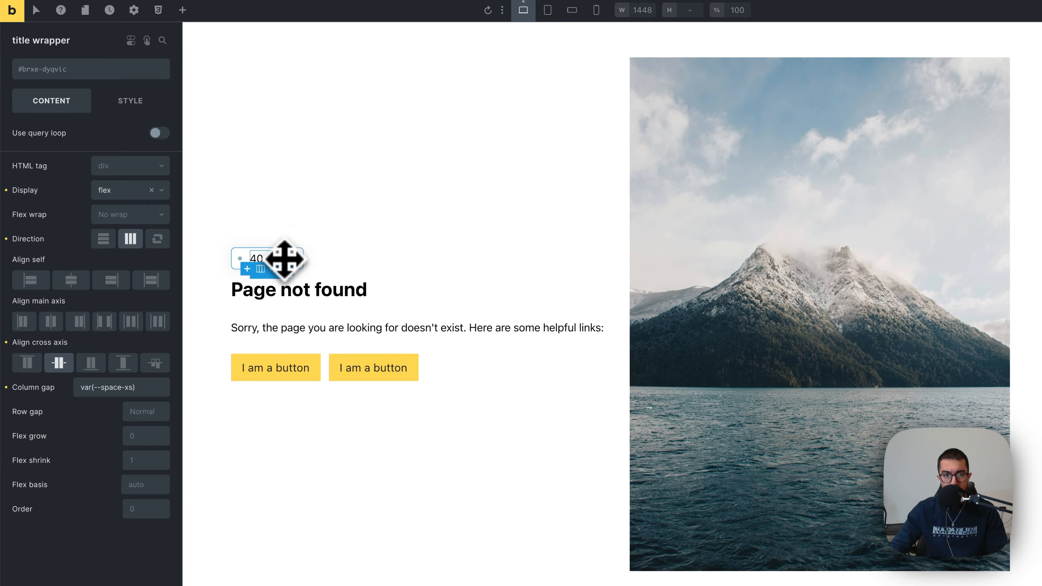
left_click(284, 260)
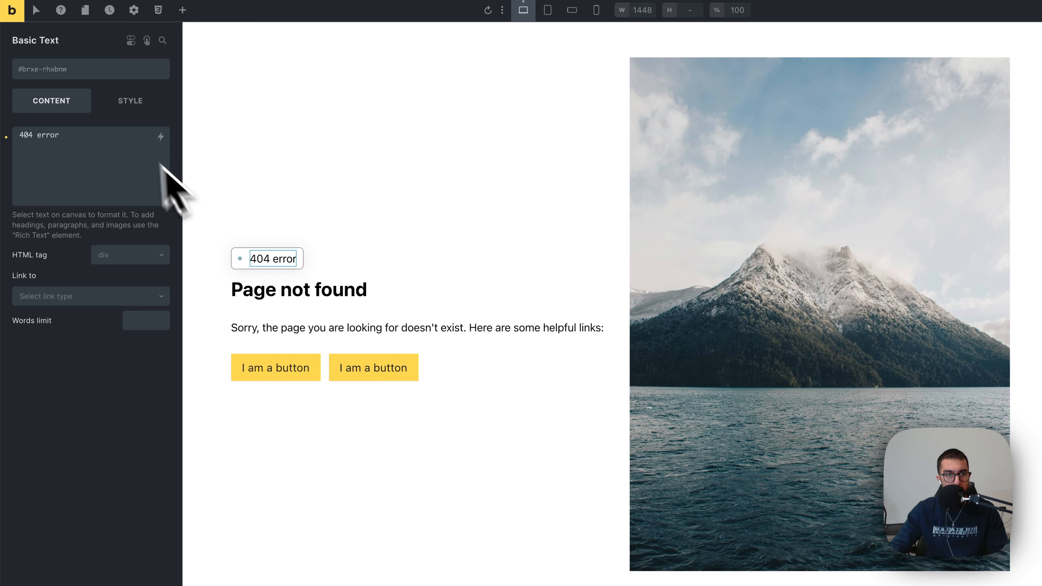
left_click(130, 102)
left_click(80, 167)
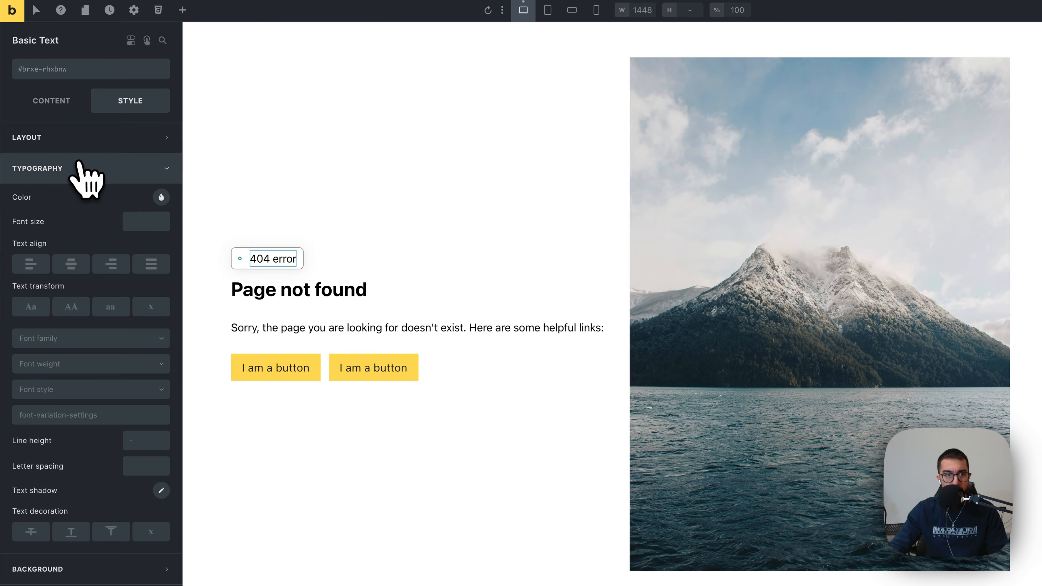
left_click(134, 222)
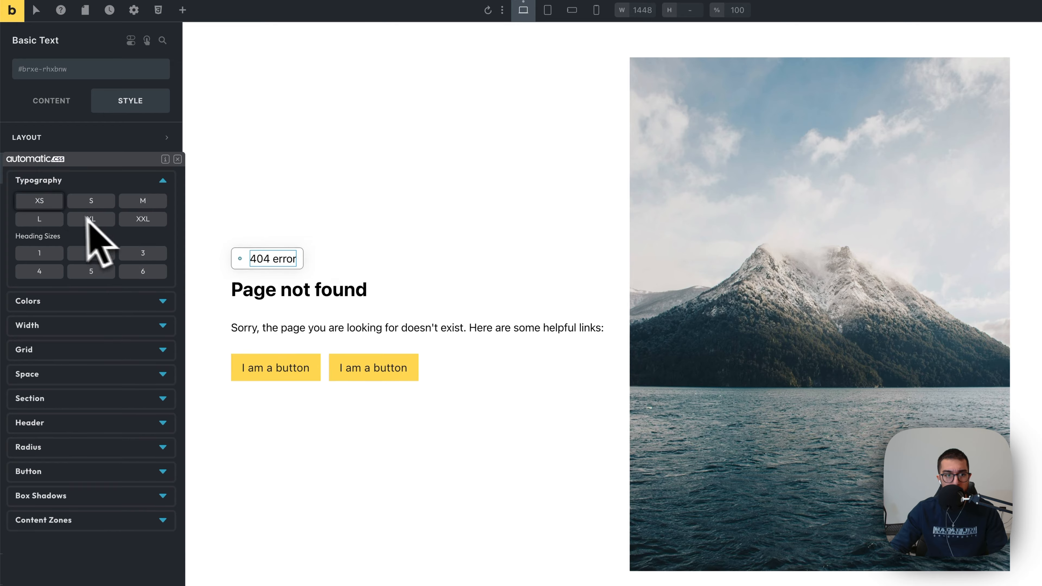
left_click(53, 204)
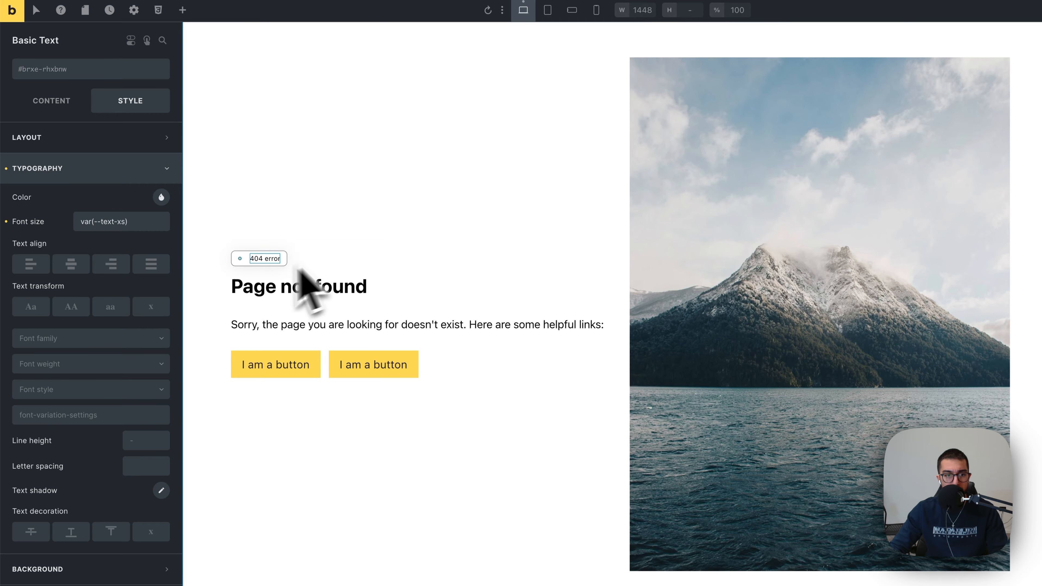
left_click(76, 366)
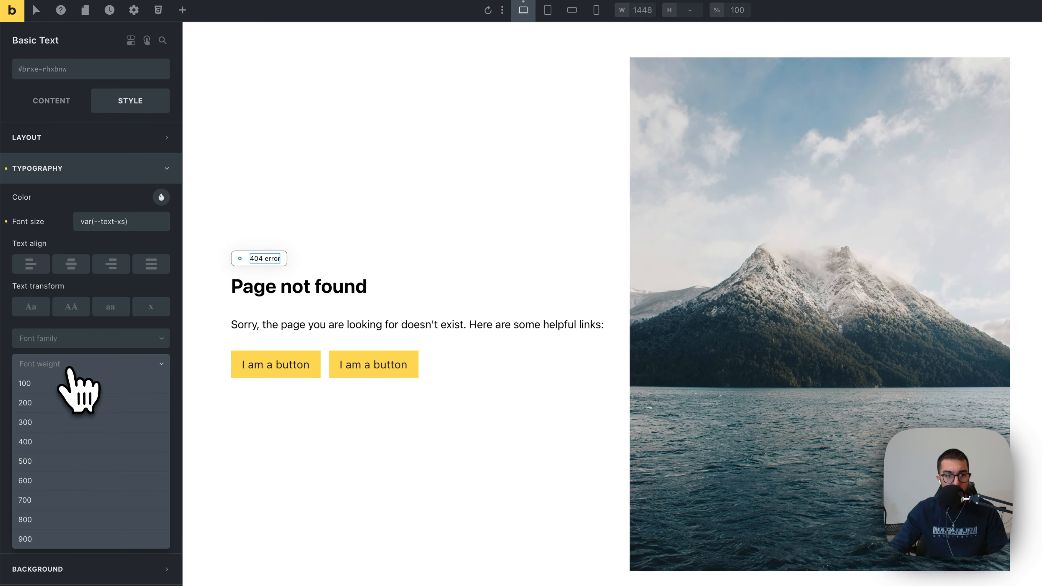
left_click(48, 483)
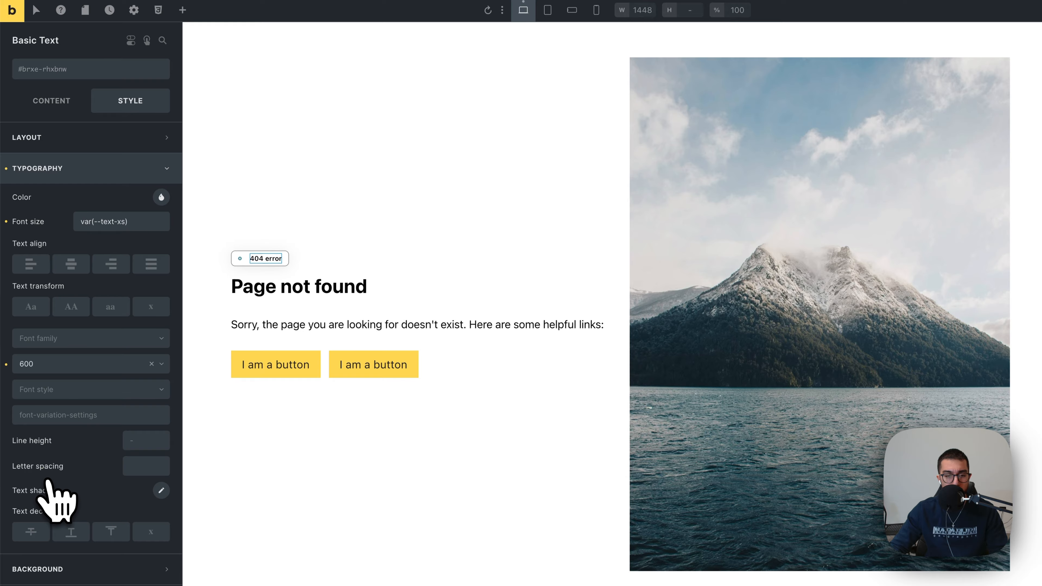
left_click(46, 363)
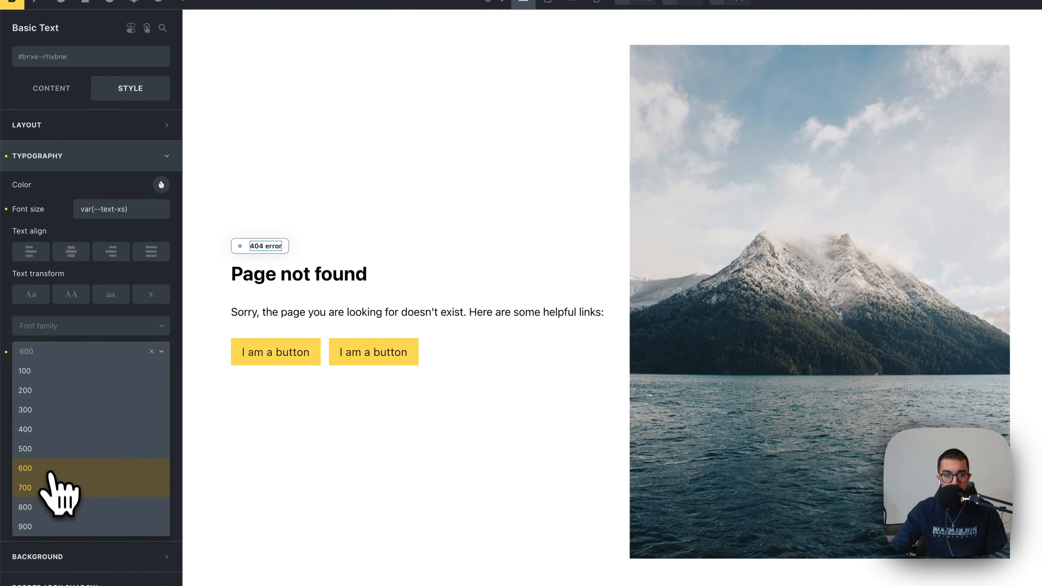
left_click(54, 491)
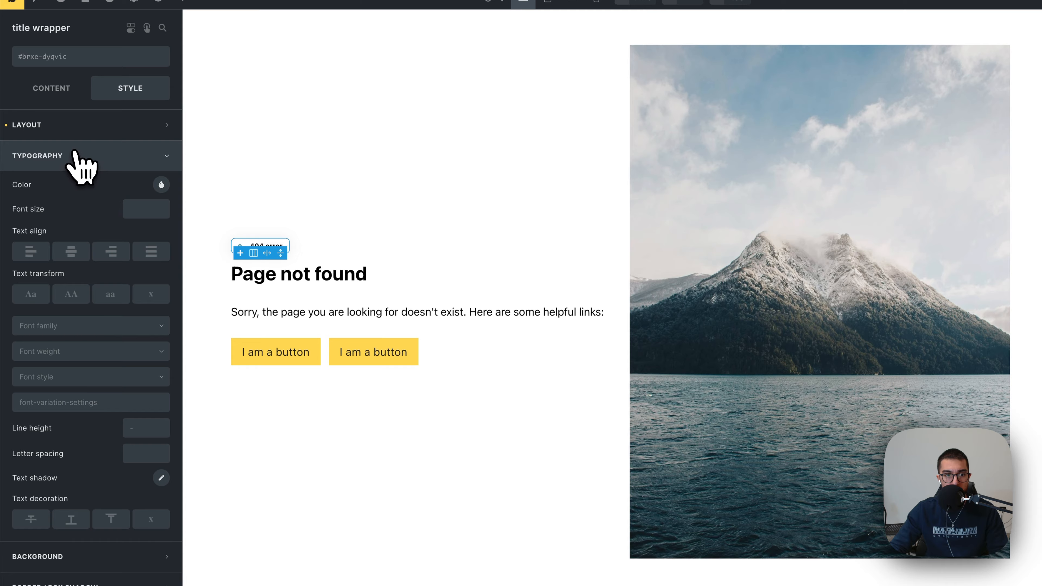
Step: Set the border color of the title wrapper around the "404 error" badge to var(--bg-light)
left_click(78, 156)
left_click(72, 217)
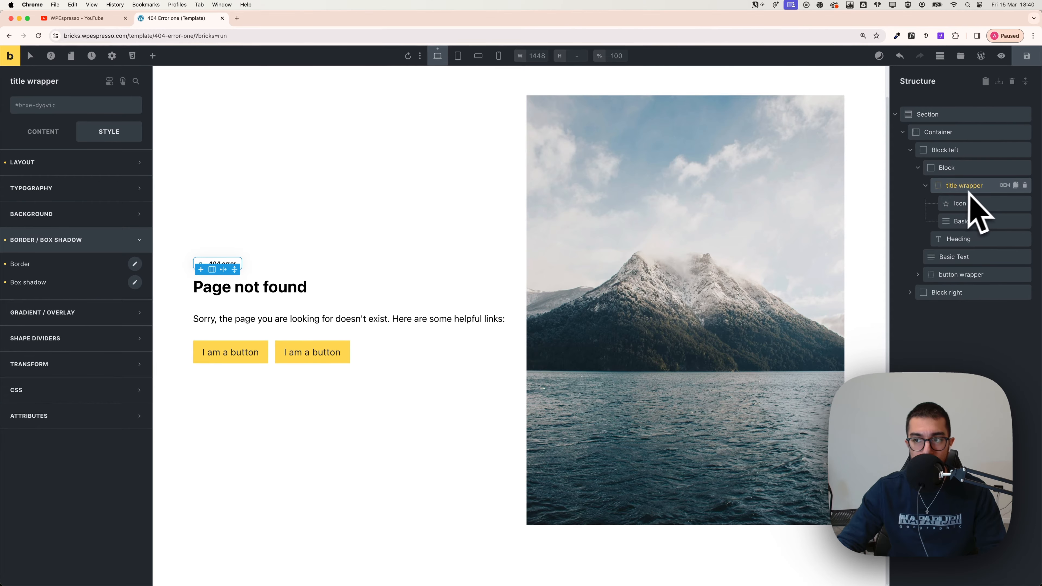
left_click(135, 264)
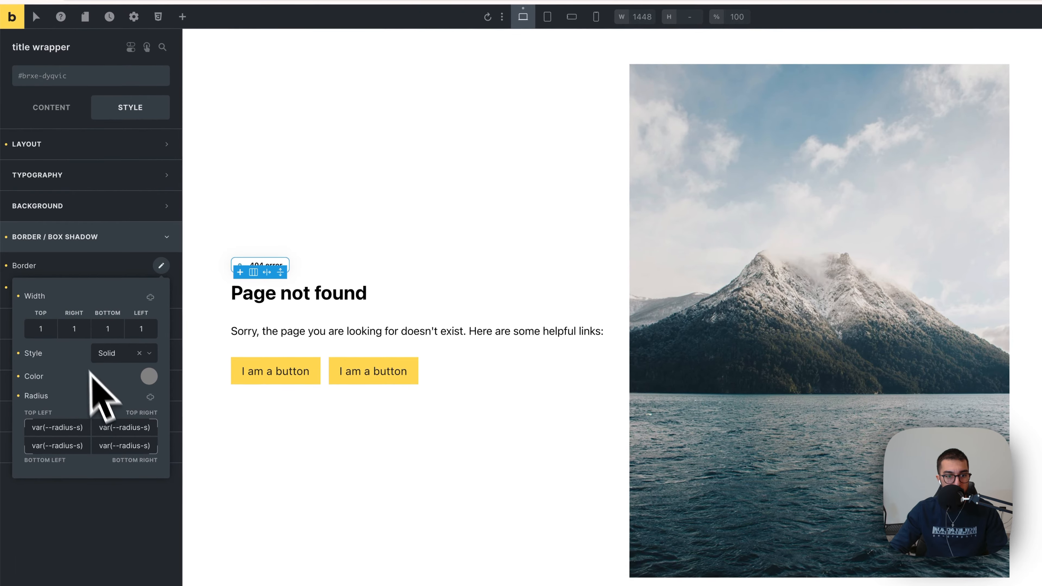
left_click(142, 371)
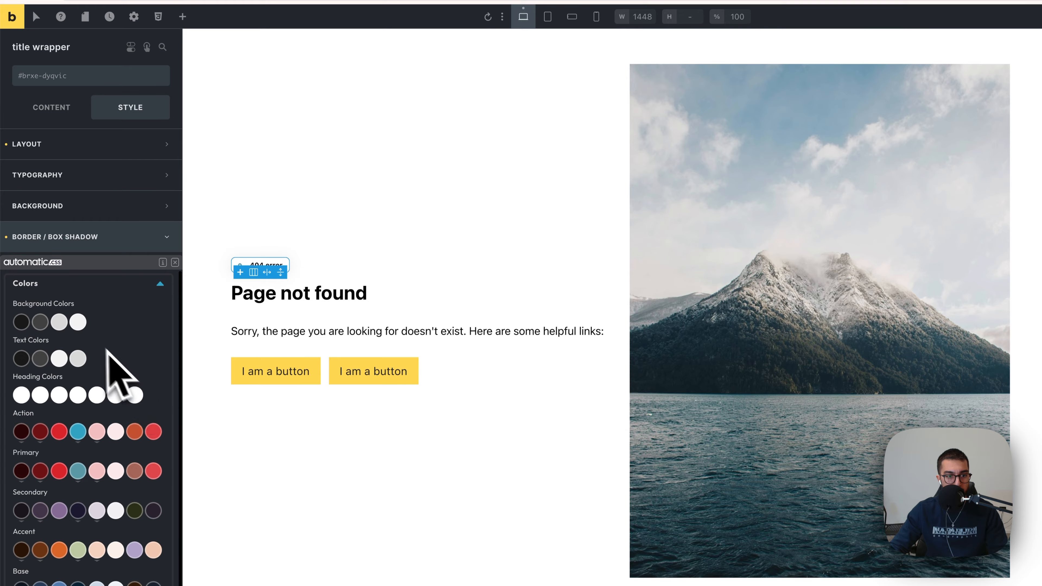
left_click(61, 323)
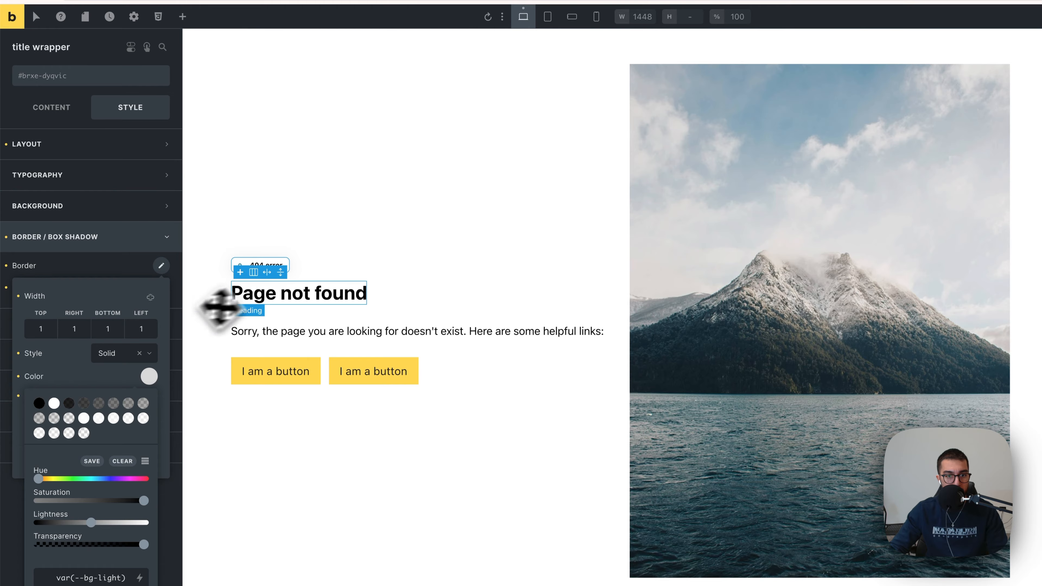
left_click(357, 260)
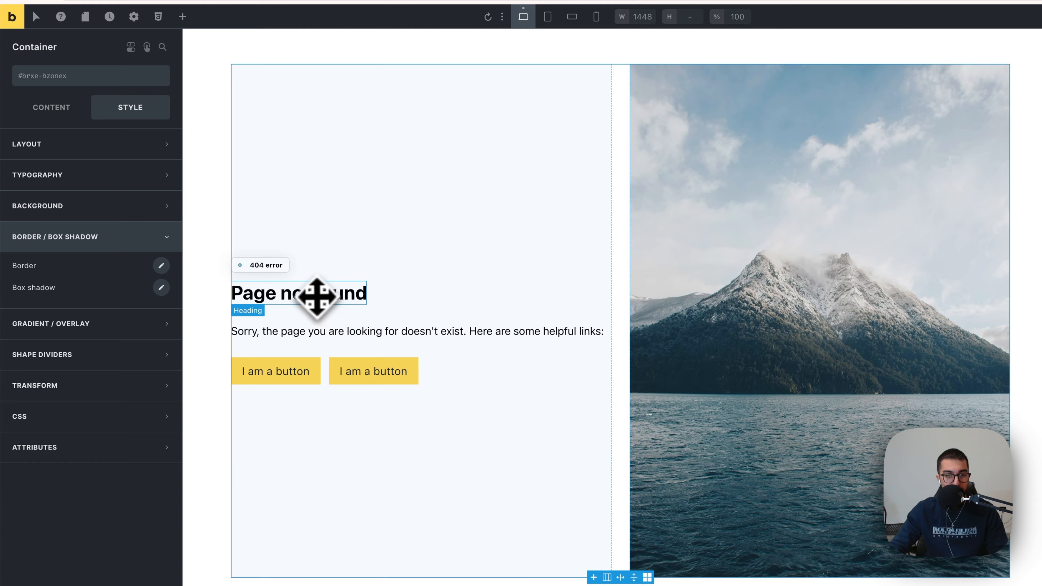
Step: Set the font size of the "Page not found" heading to var(--text-xxl)
left_click(287, 296)
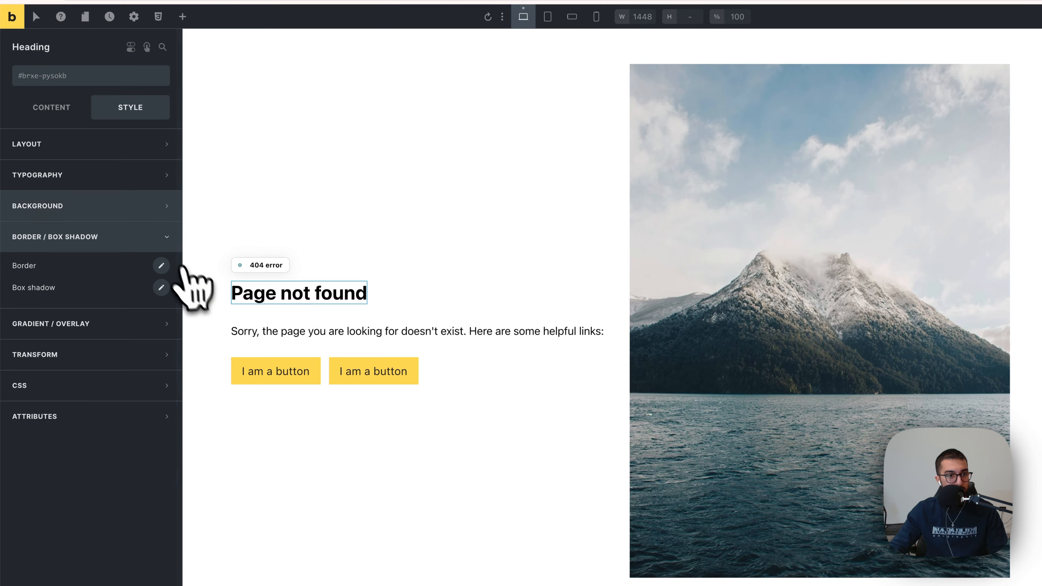
left_click(105, 175)
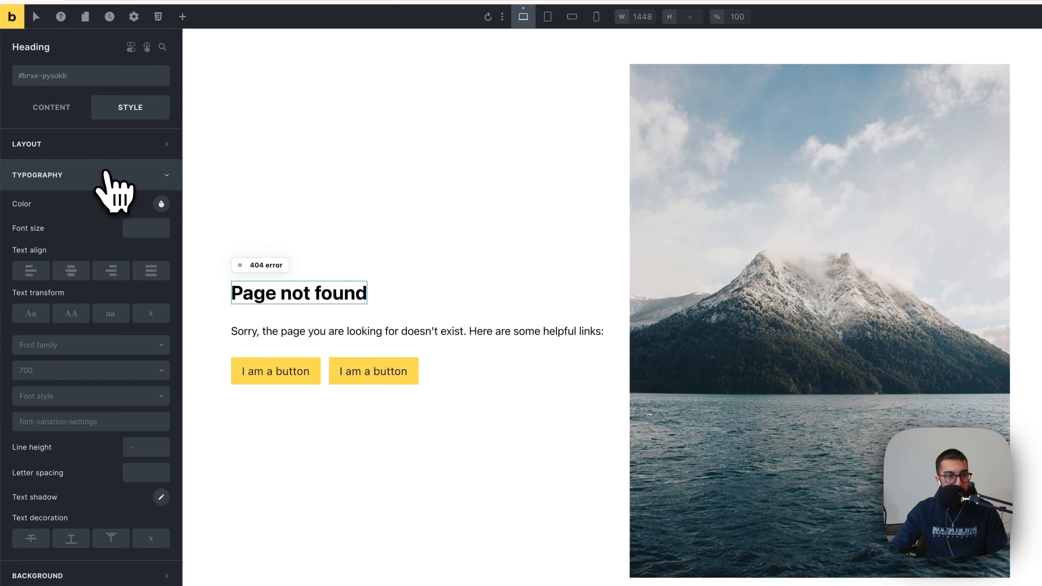
right_click(141, 232)
left_click(148, 233)
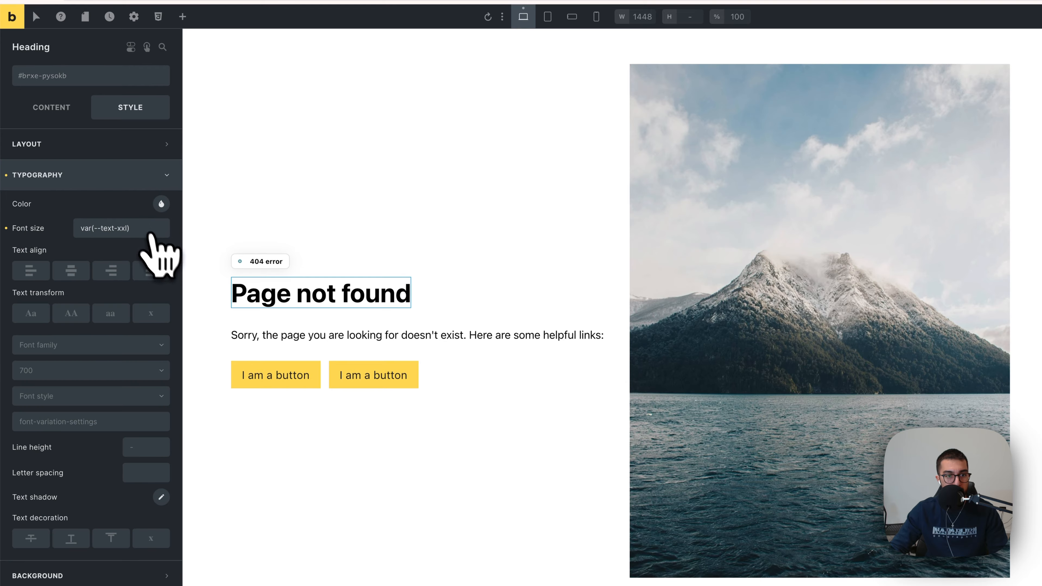
Step: Enlarge the "Page not found" heading with the font size calc(var(--text-xxl)*1.2)
type("ca")
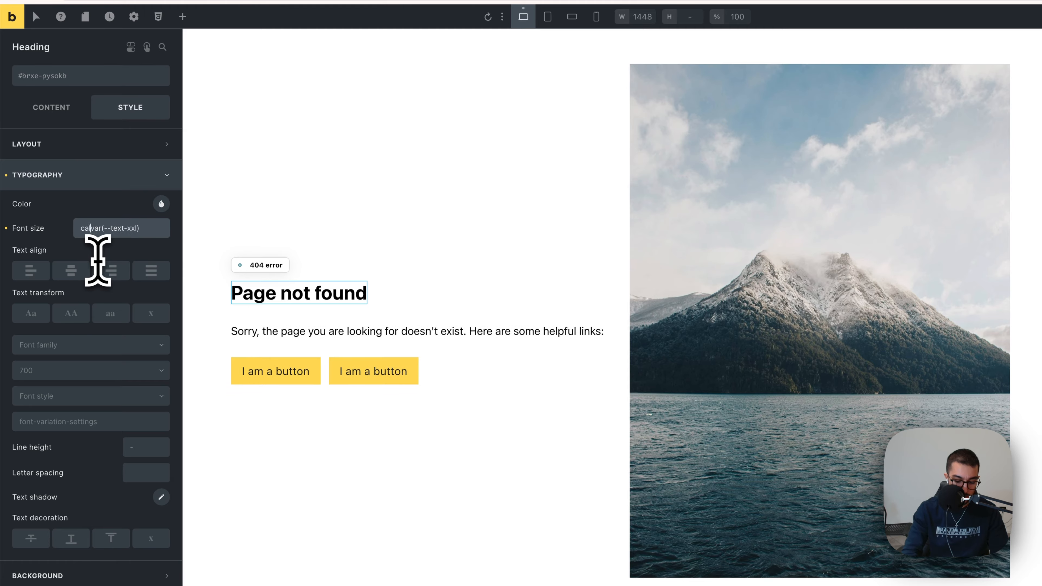
type("lc(")
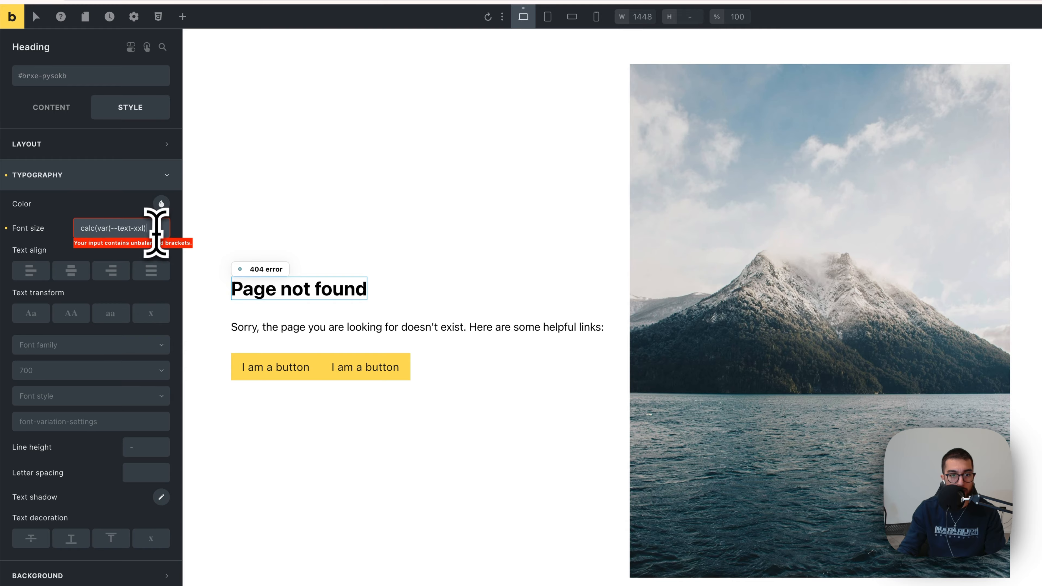
type("*2")
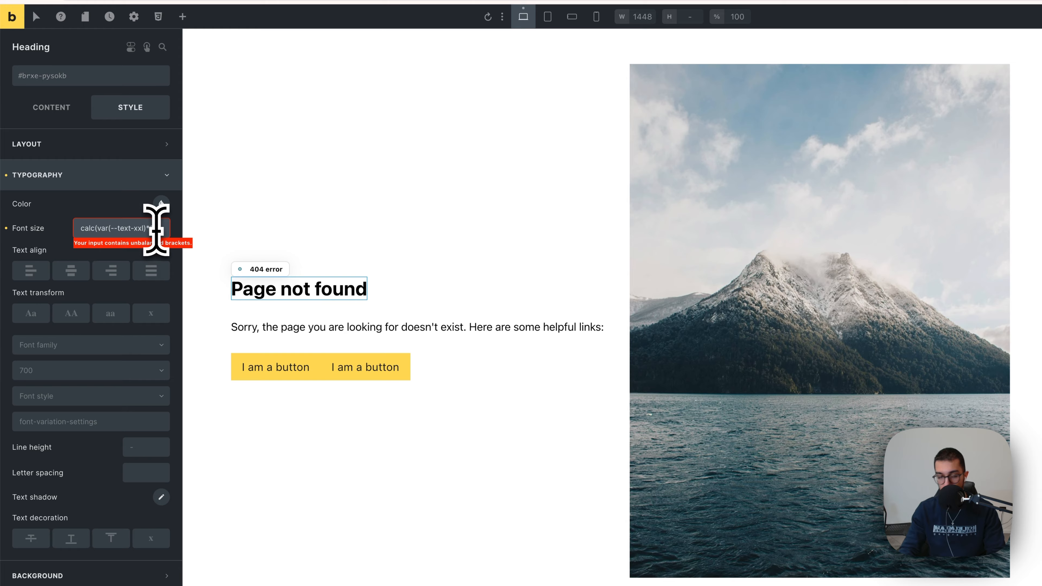
type(")")
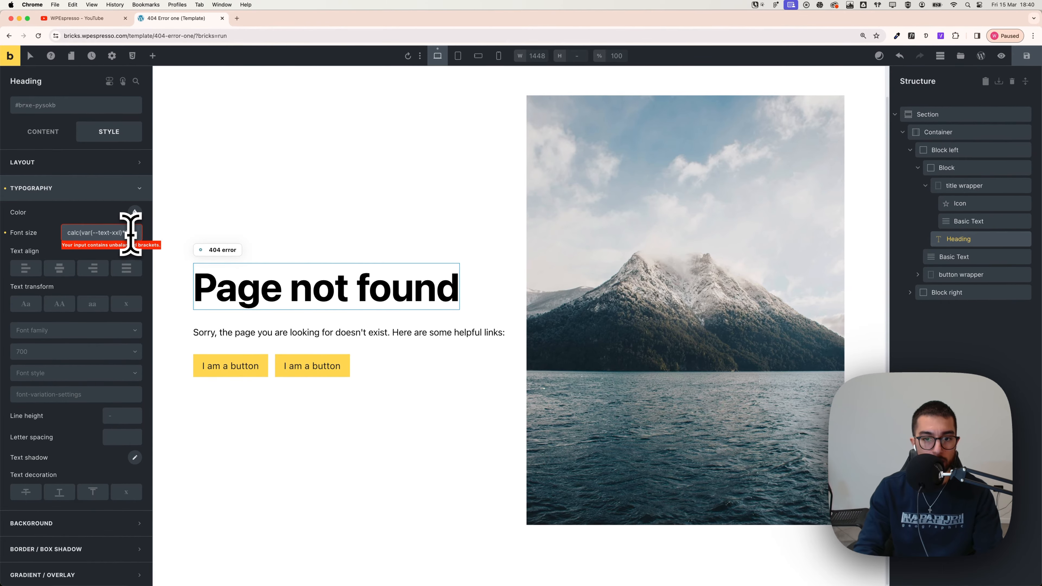
key("BackSpace")
type("4")
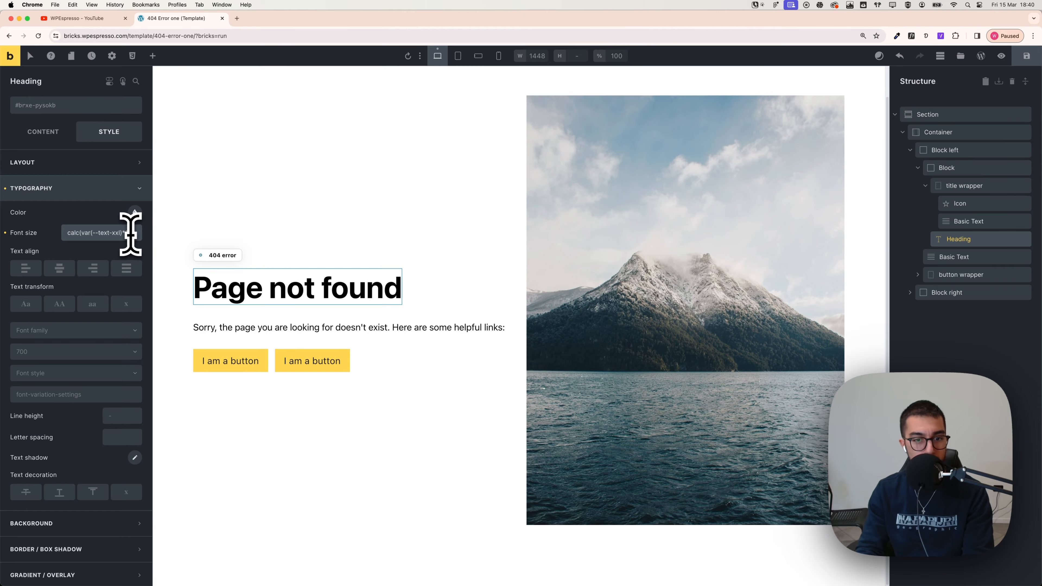
key("BackSpace")
type("3")
key("BackSpace")
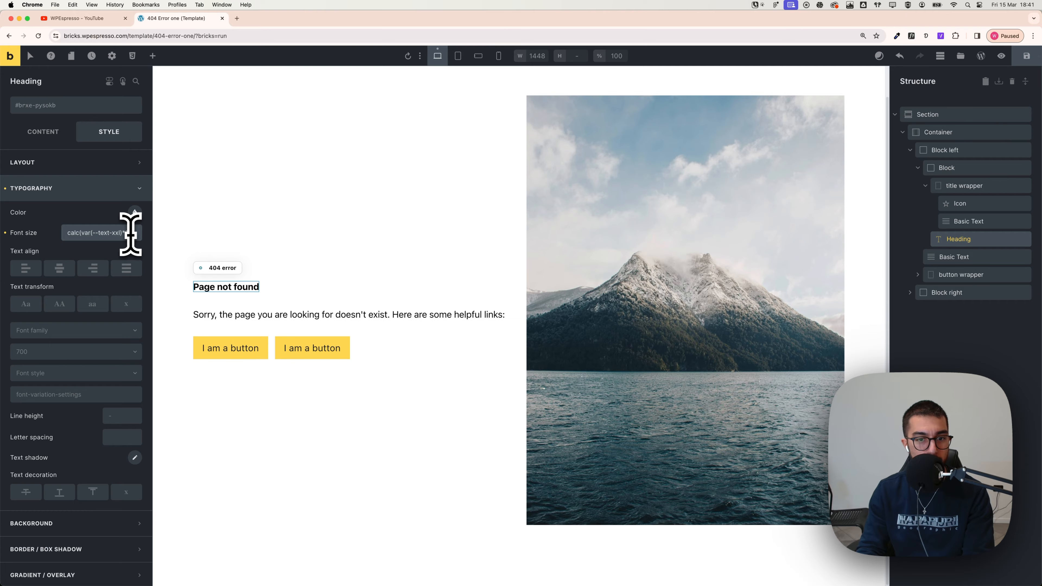
type("2")
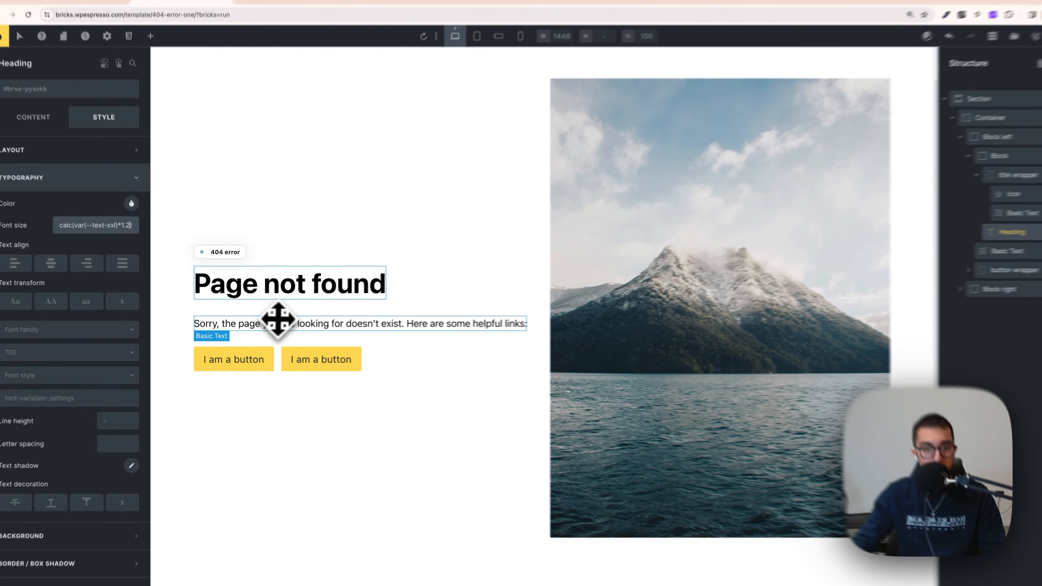
Step: Set the width of the supporting text below the heading to var(--width-m)
left_click(312, 325)
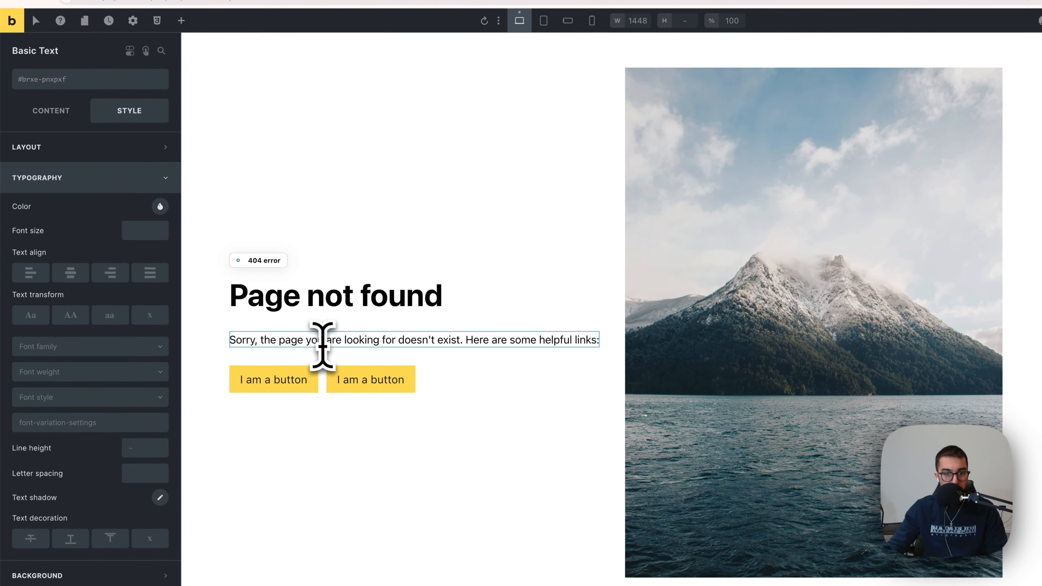
left_click(82, 147)
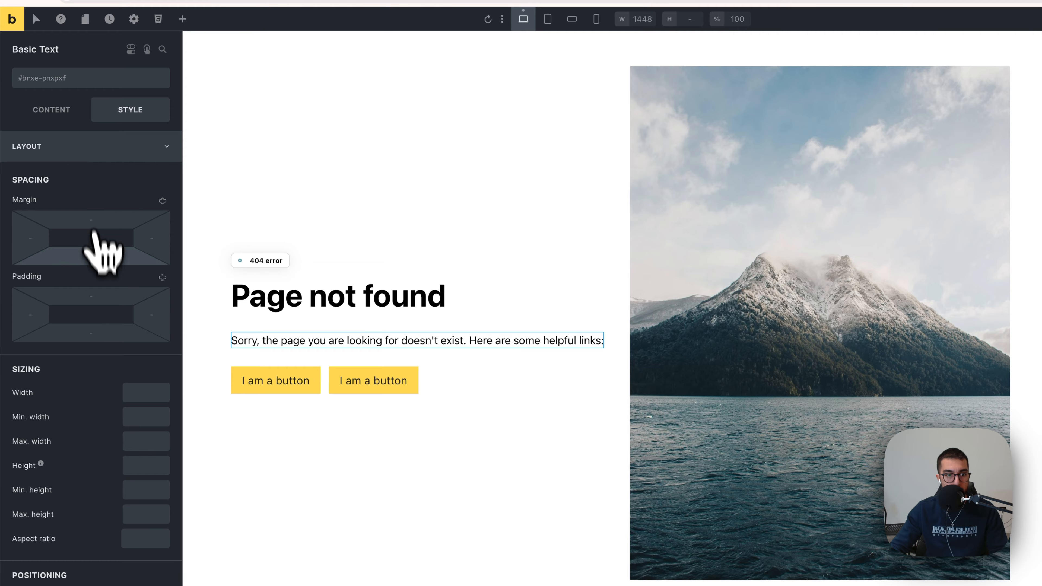
right_click(138, 394)
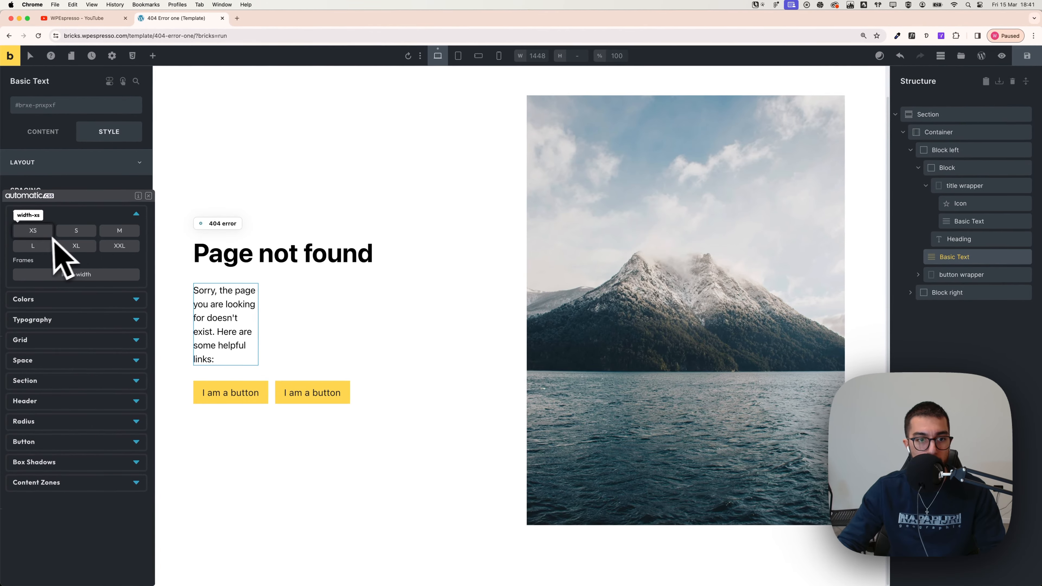
left_click(119, 232)
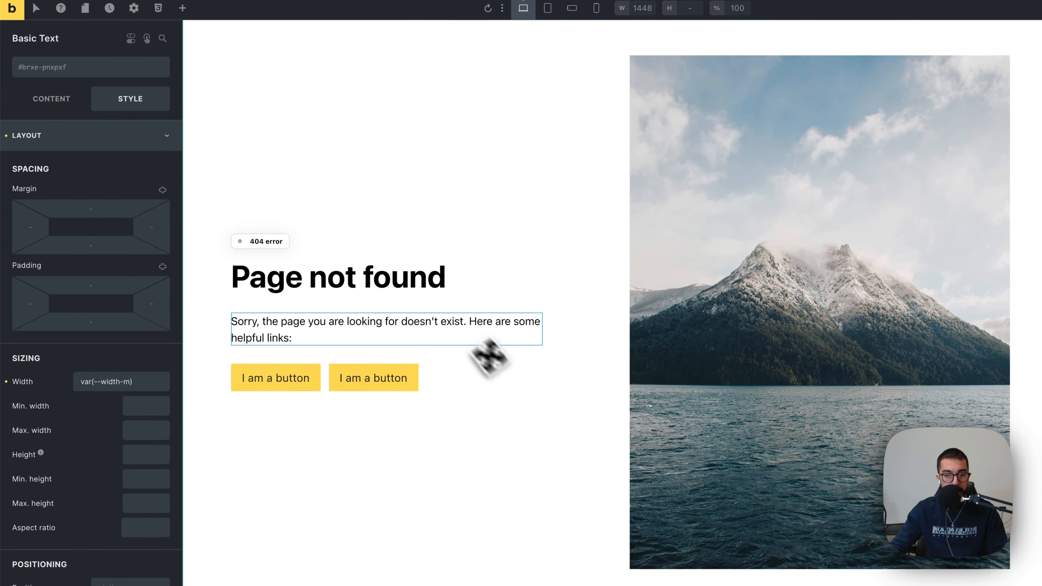
left_click(505, 356)
Step: Open the icon settings of the first button below the supporting text and choose the Fontawesome - Solid library
left_click(296, 385)
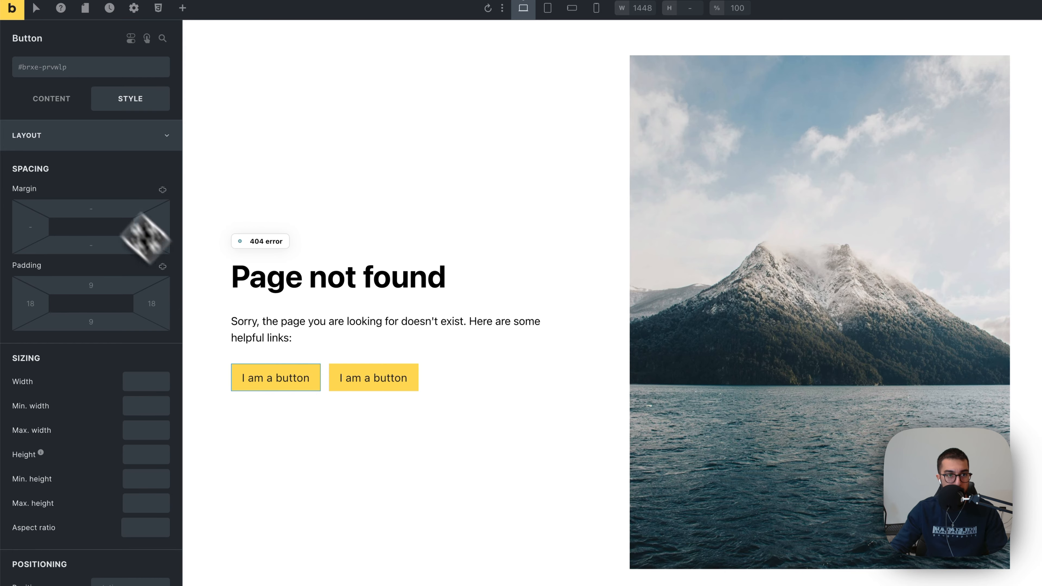
left_click(66, 108)
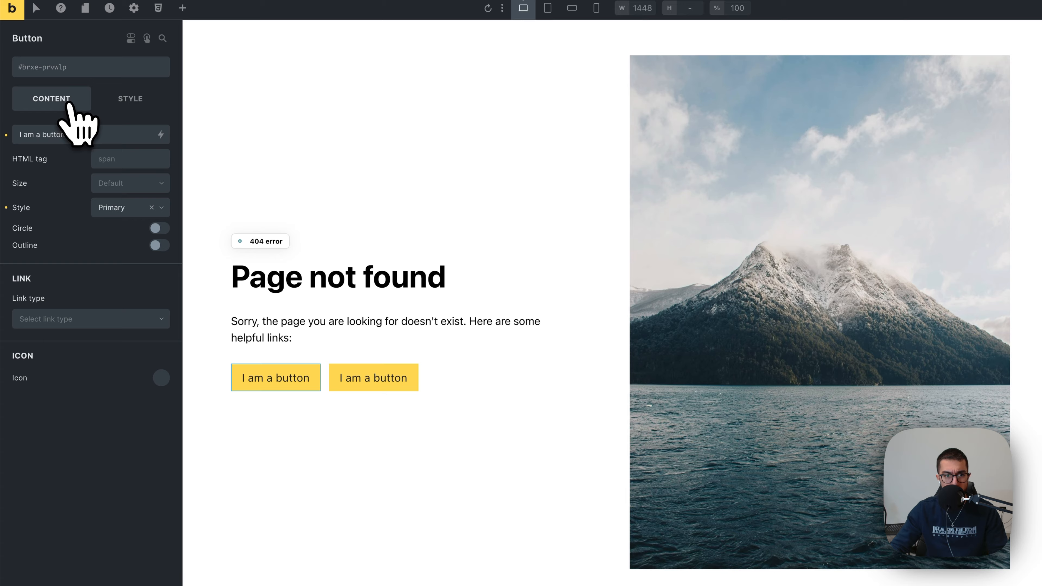
left_click(269, 374)
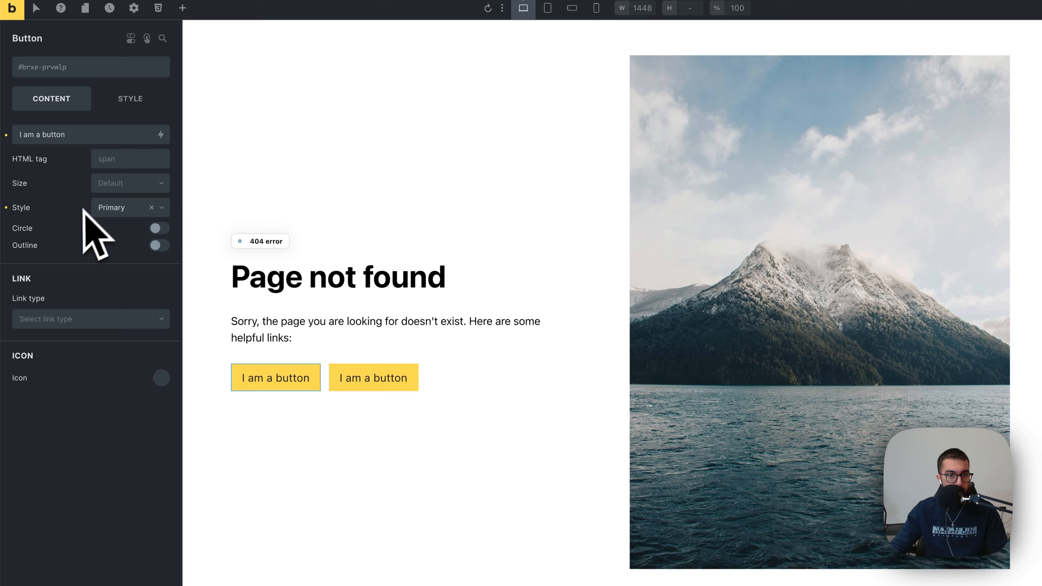
left_click(163, 381)
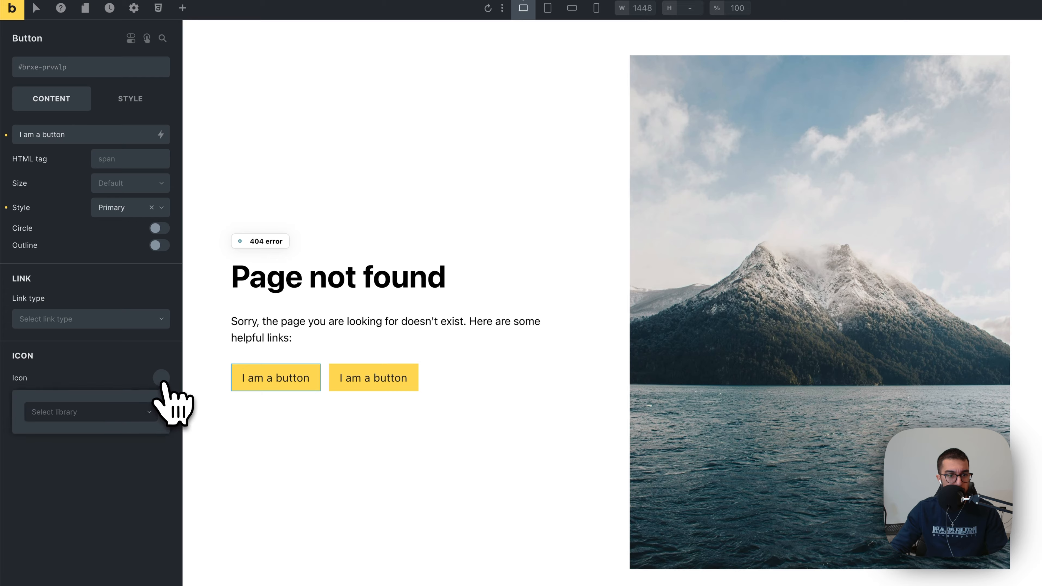
left_click(142, 415)
left_click(108, 471)
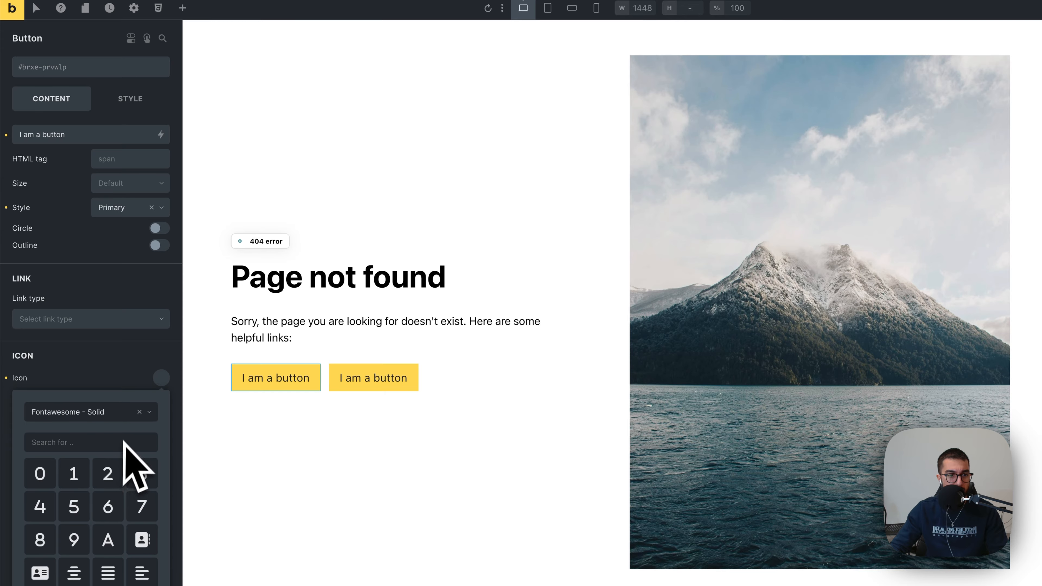
Step: Search the icon library for "arro", choose the left-pointing arrow for the first button, and set the icon position to Left
scroll(131, 480, "down", 3)
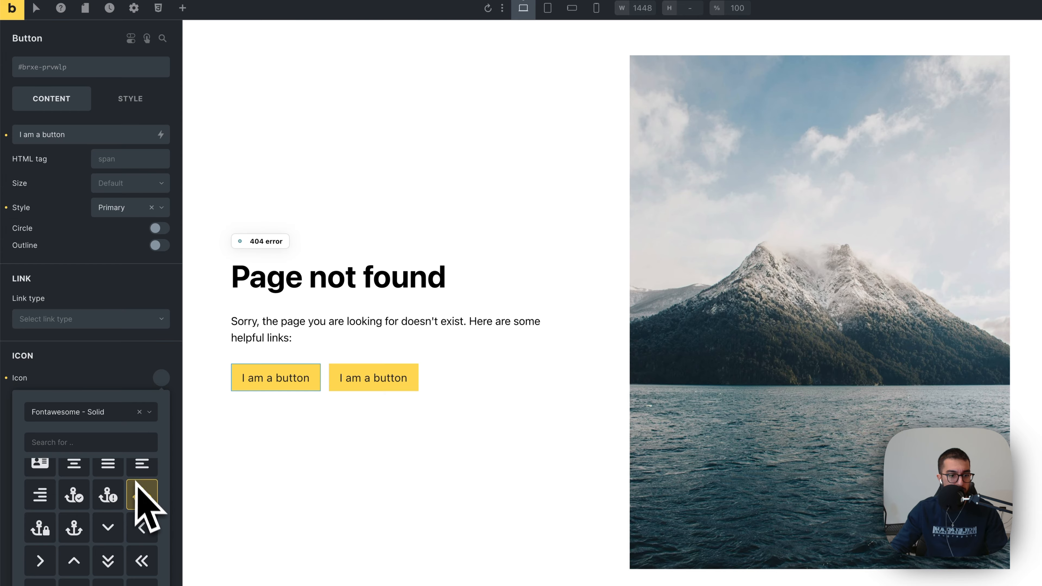
scroll(137, 483, "down", 5)
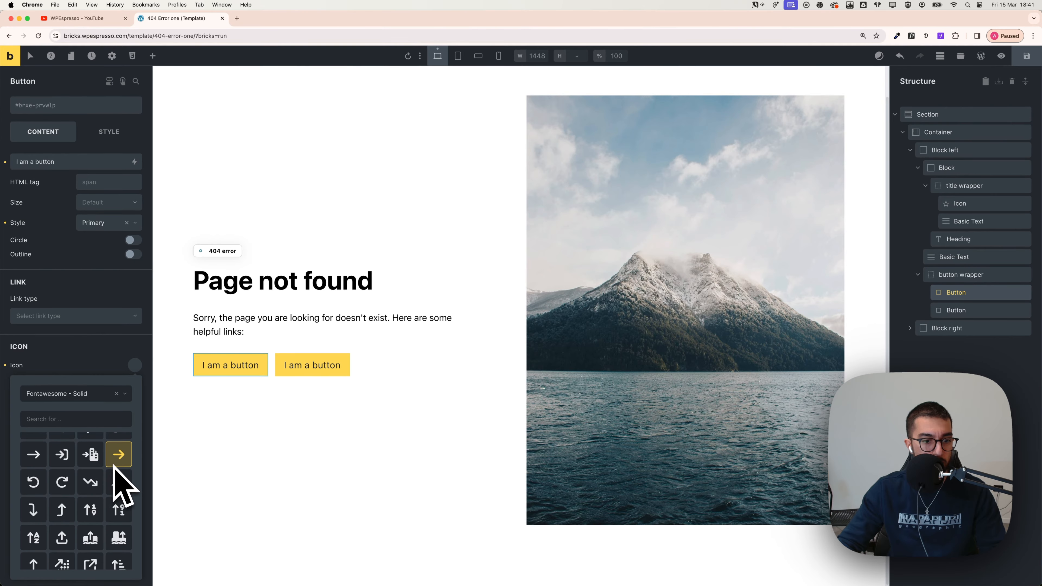
scroll(115, 471, "down", 3)
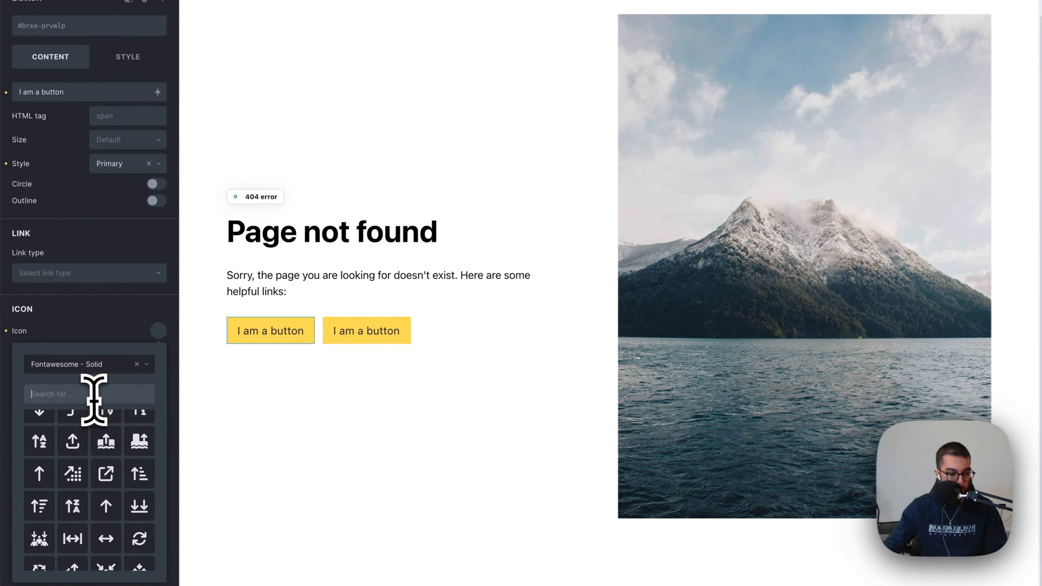
left_click(81, 417)
type("aro")
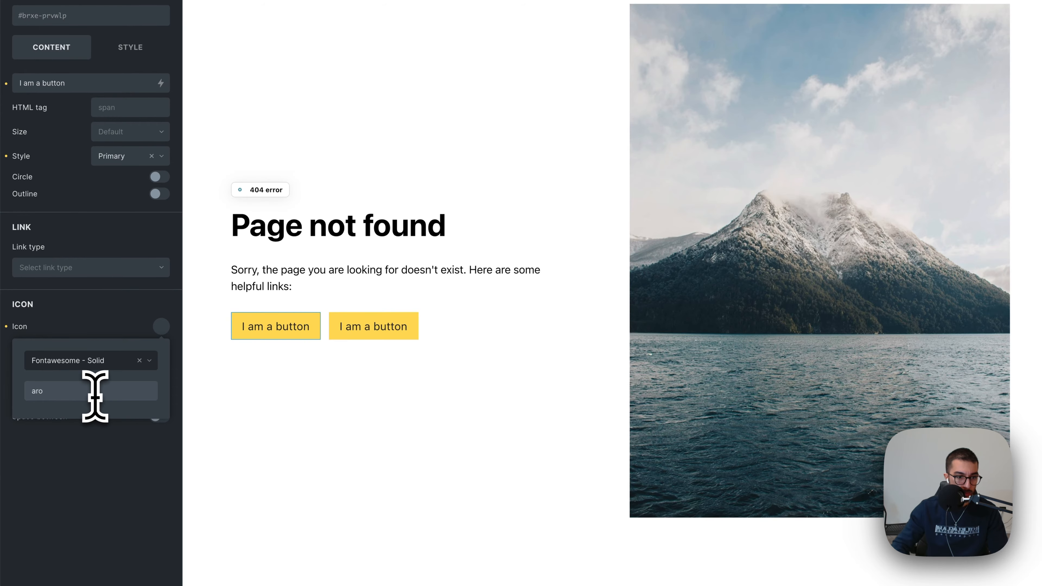
key("BackSpace")
type("ro")
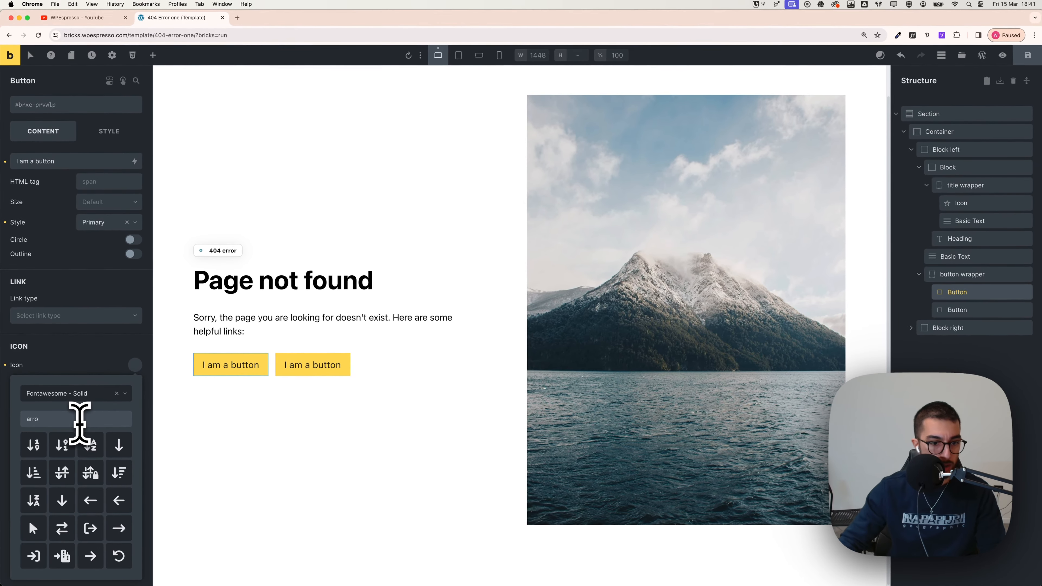
scroll(116, 514, "down", 1)
left_click(119, 481)
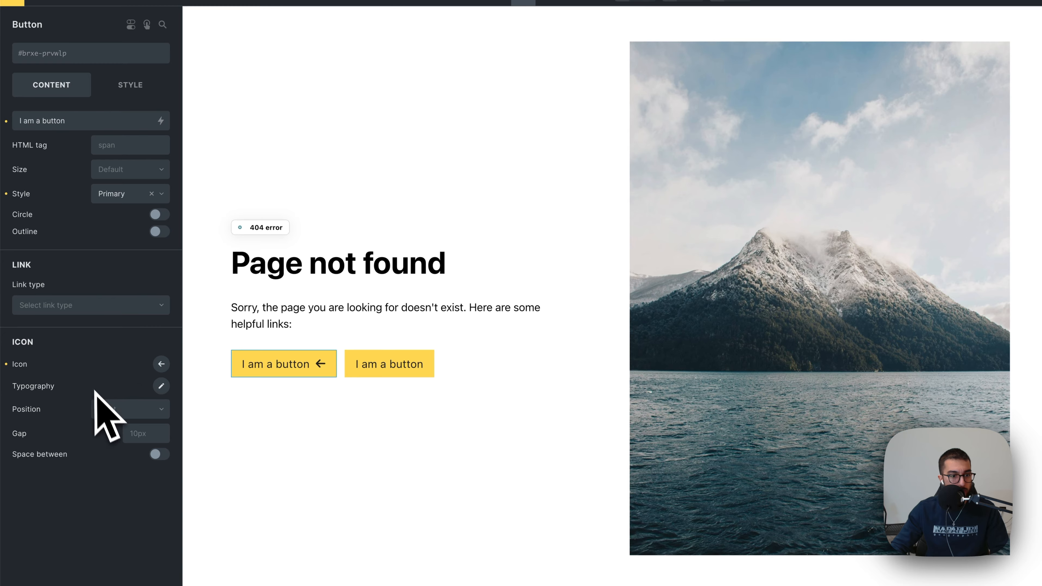
left_click(142, 409)
left_click(142, 431)
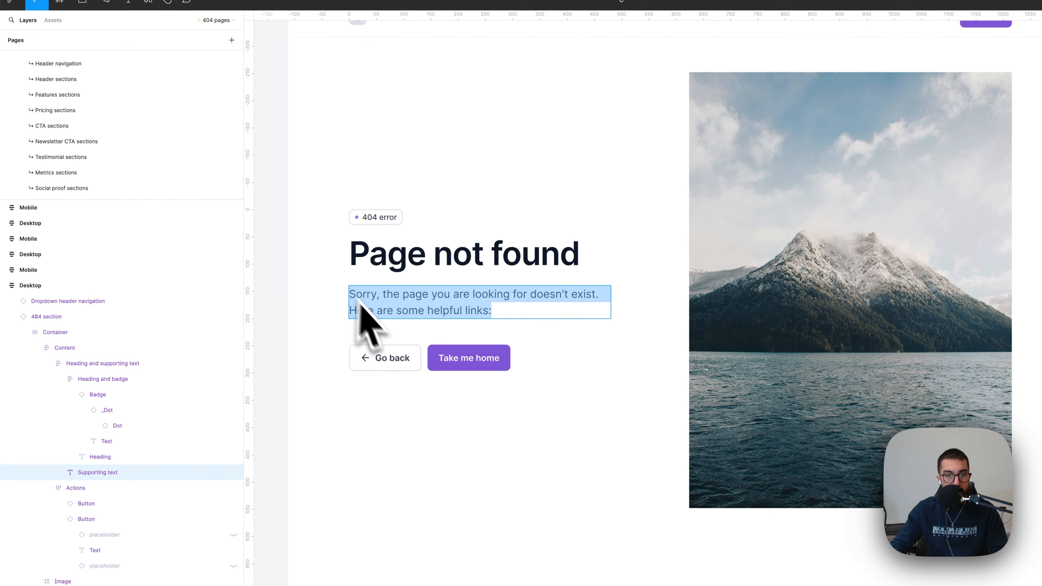
Step: Label the two buttons "Go back" and "Take me home", copying the texts from the design in Figma
double_click(394, 358)
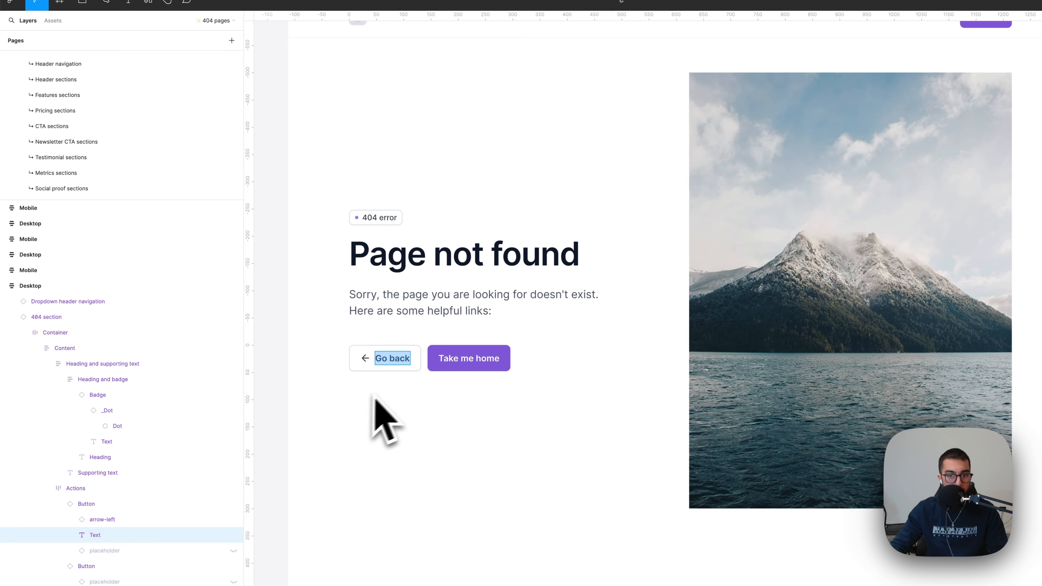
left_click(473, 358)
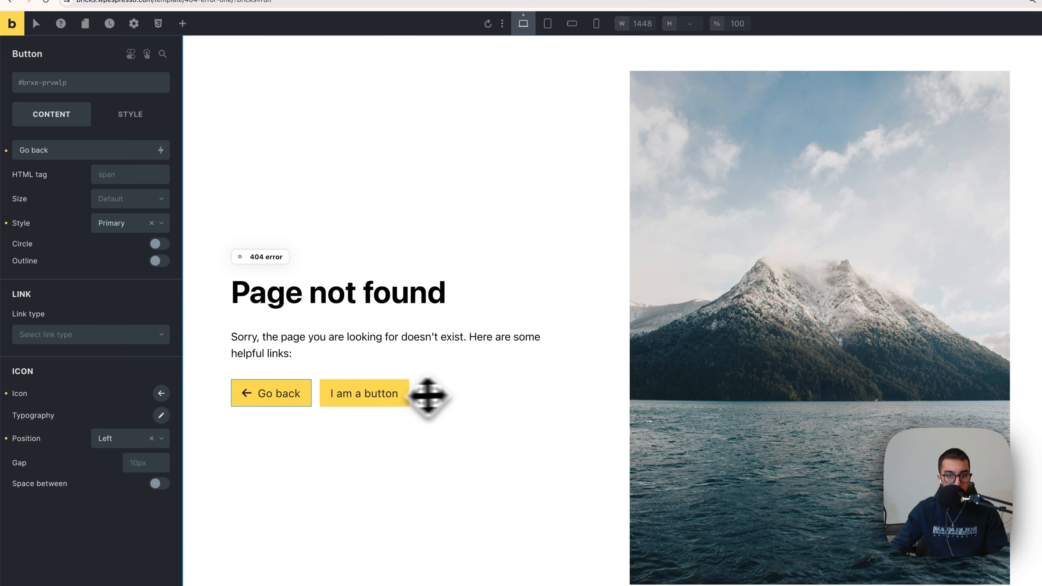
triple_click(369, 393)
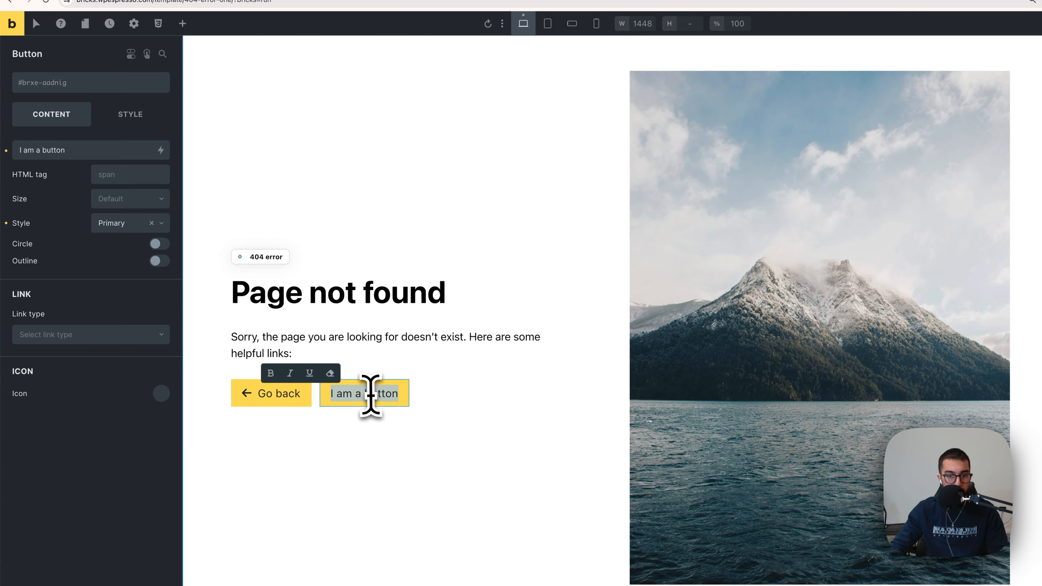
left_click(393, 419)
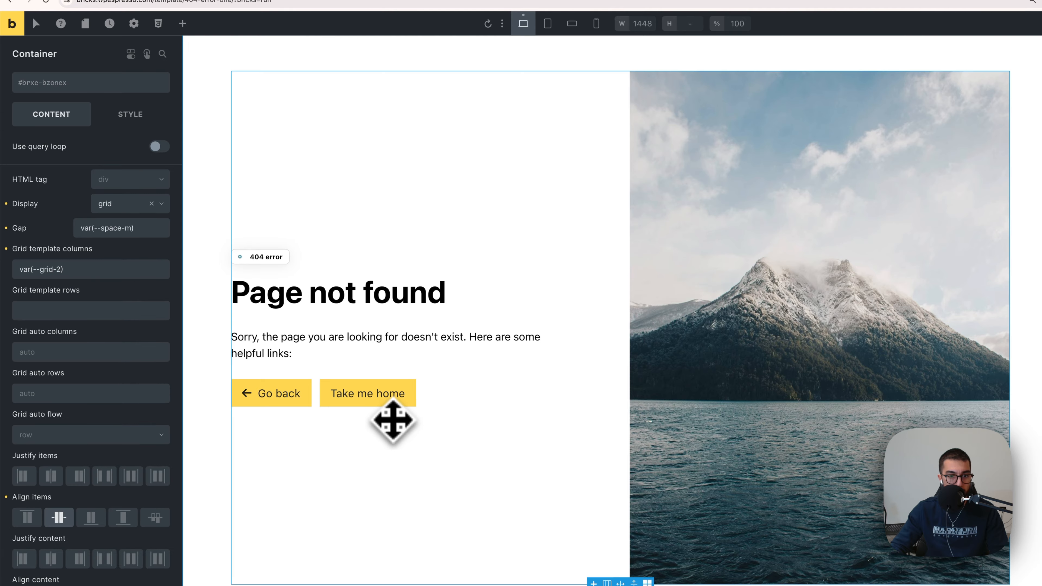
Step: Turn on the Outline option for the "Go back" button
left_click(235, 399)
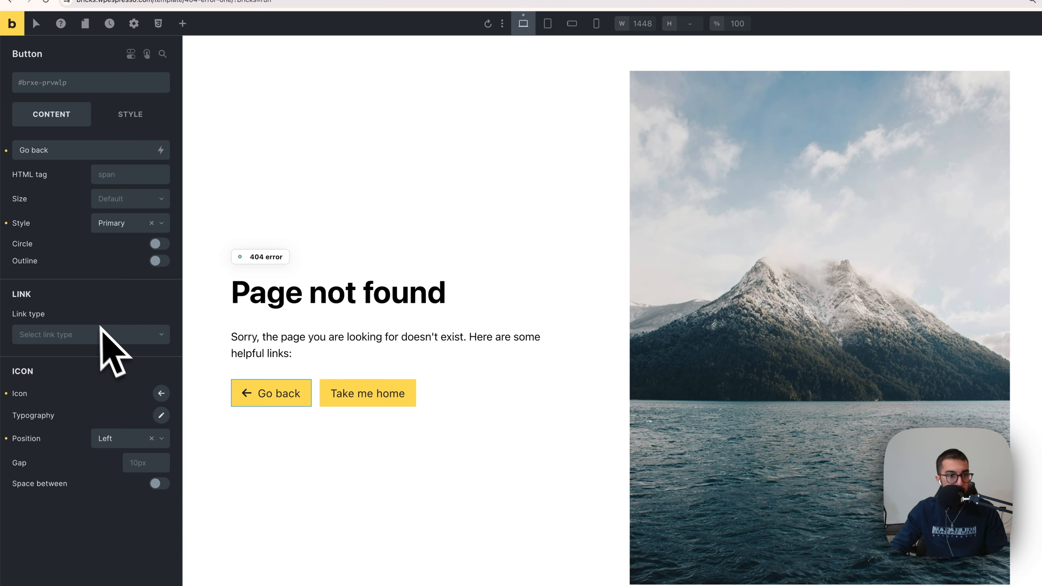
left_click(160, 261)
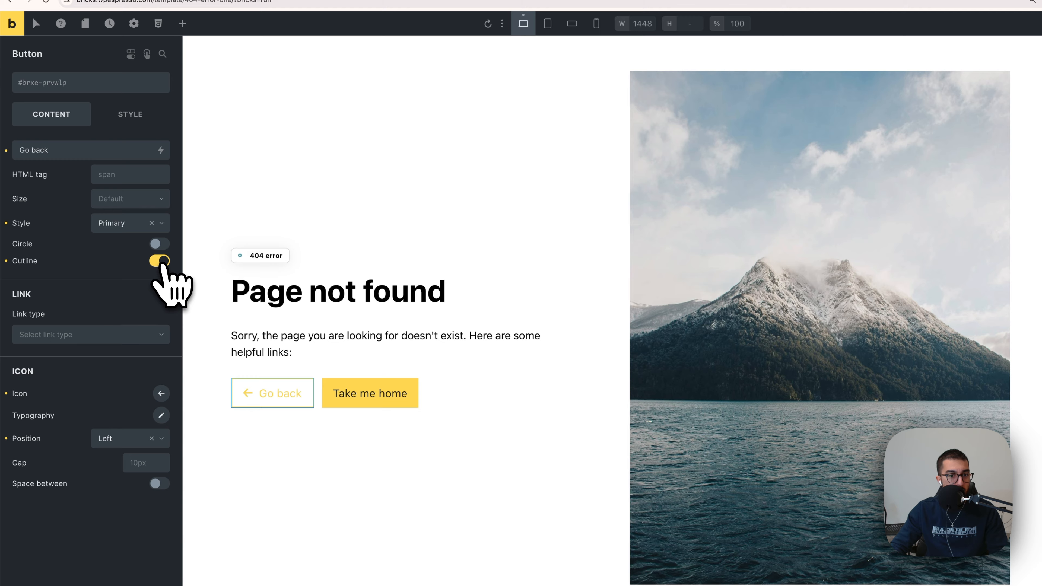
left_click(283, 472)
left_click(302, 401)
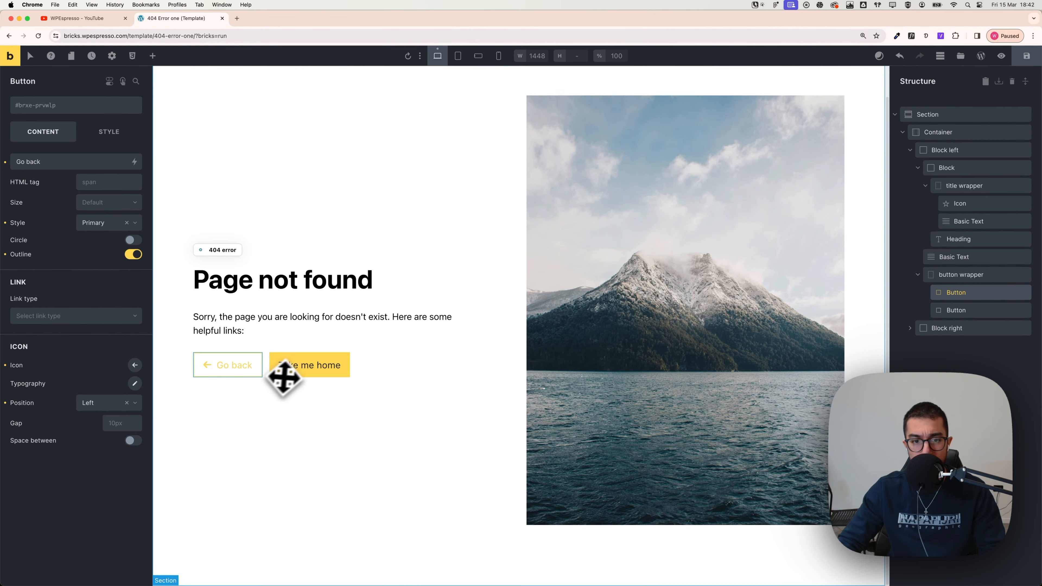
left_click(305, 369)
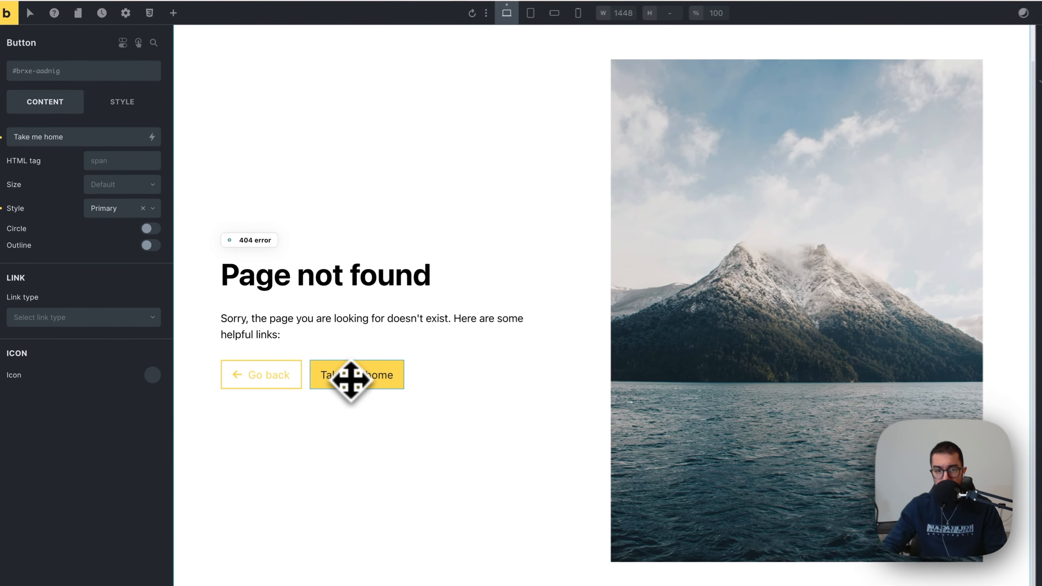
left_click(310, 328)
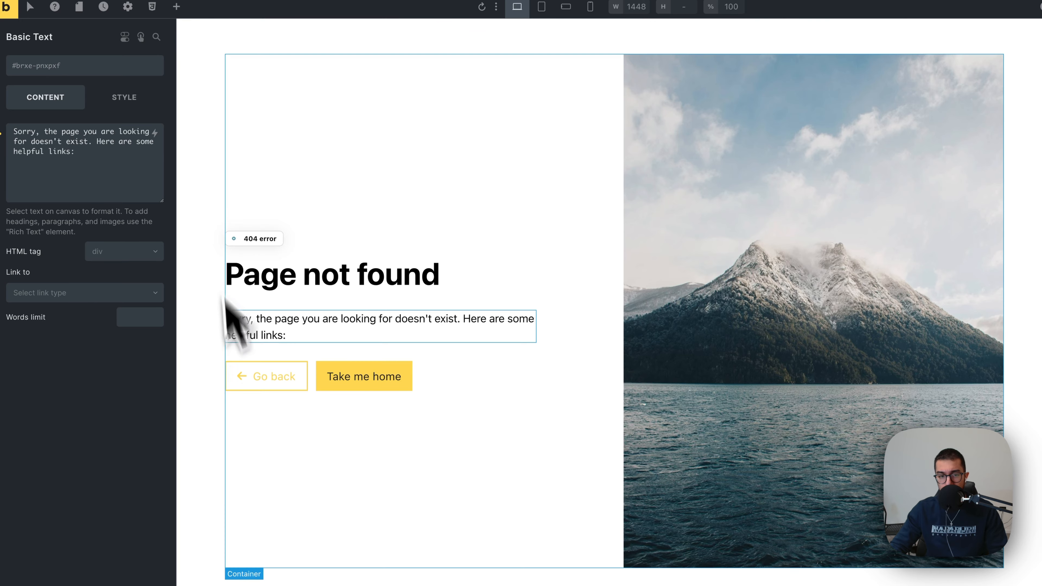
left_click(305, 377)
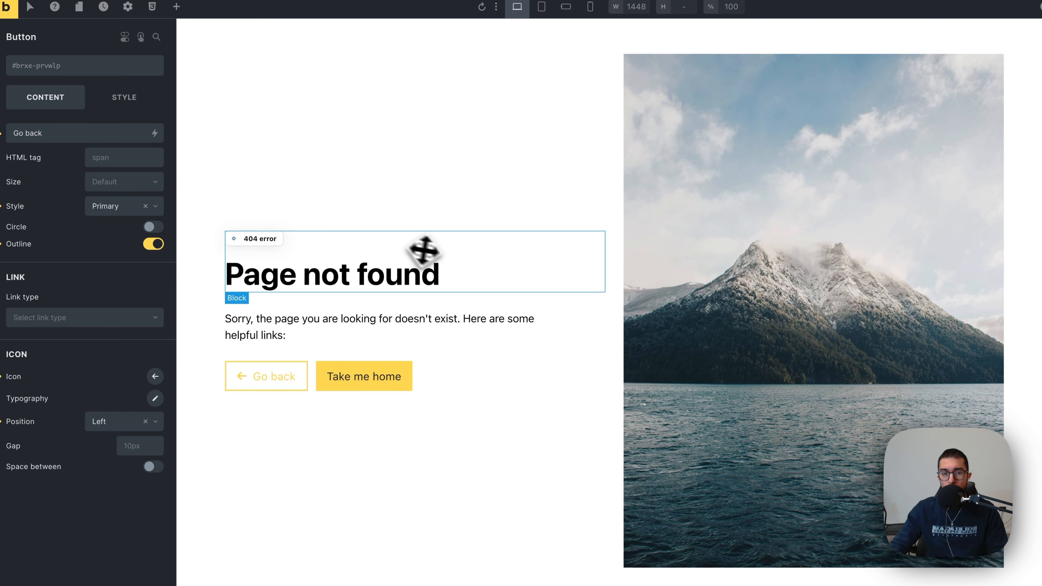
left_click(425, 252)
left_click(445, 212)
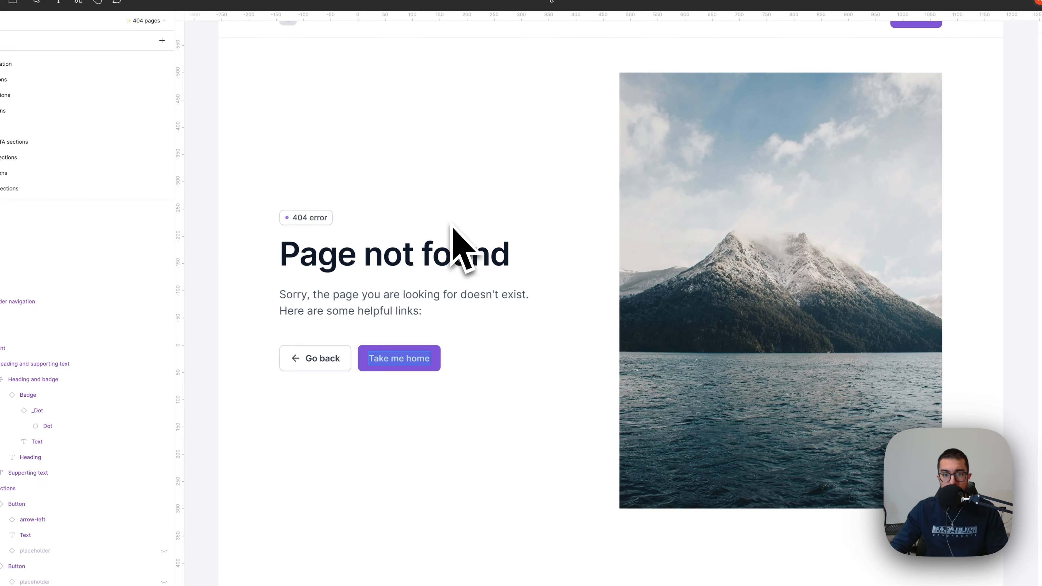
scroll(496, 373, "up", 3)
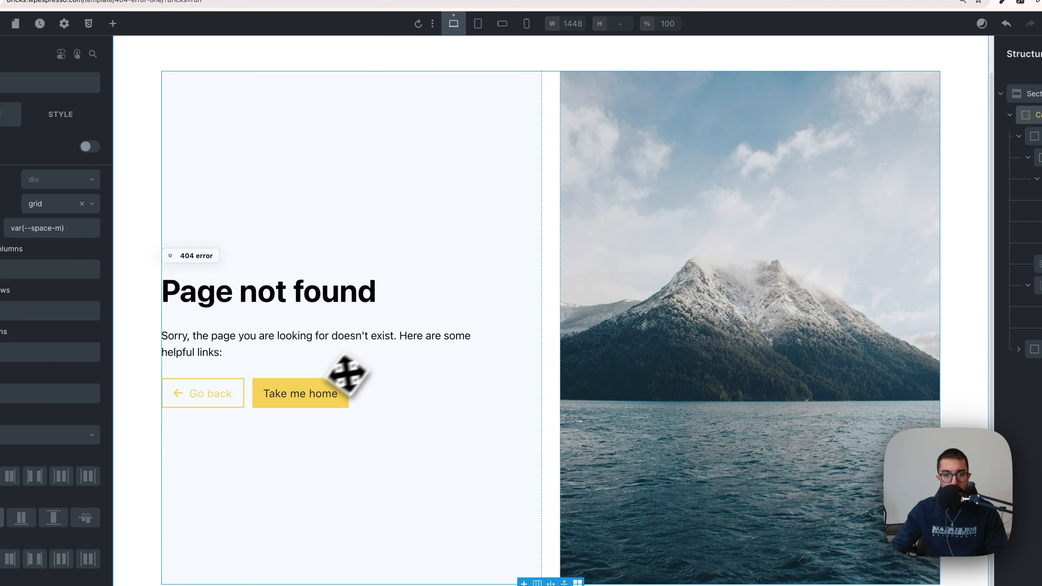
Step: Link the "Take me home" button to the Home page as an internal post/page
left_click(315, 393)
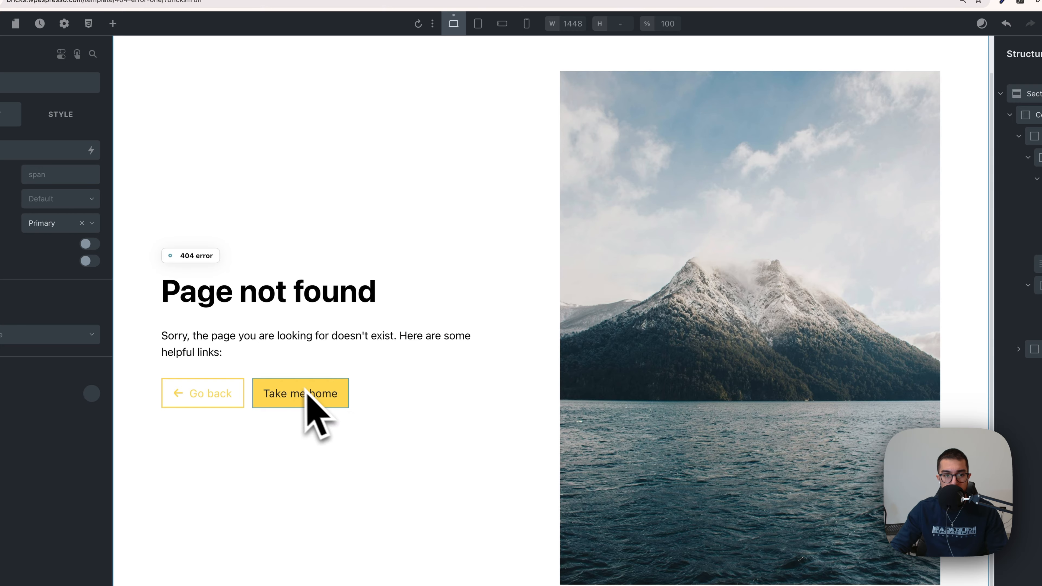
left_click(25, 334)
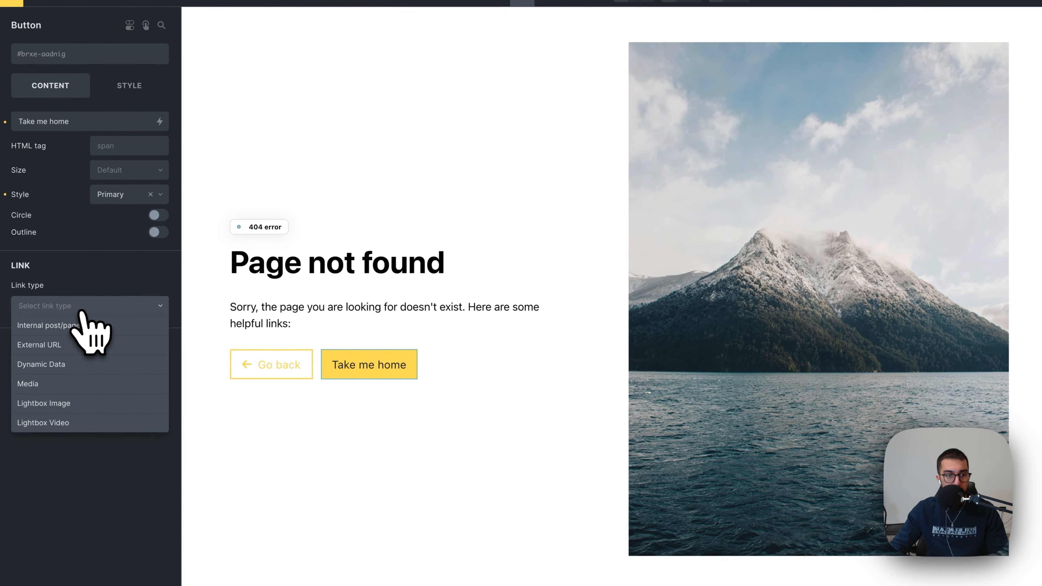
left_click(75, 330)
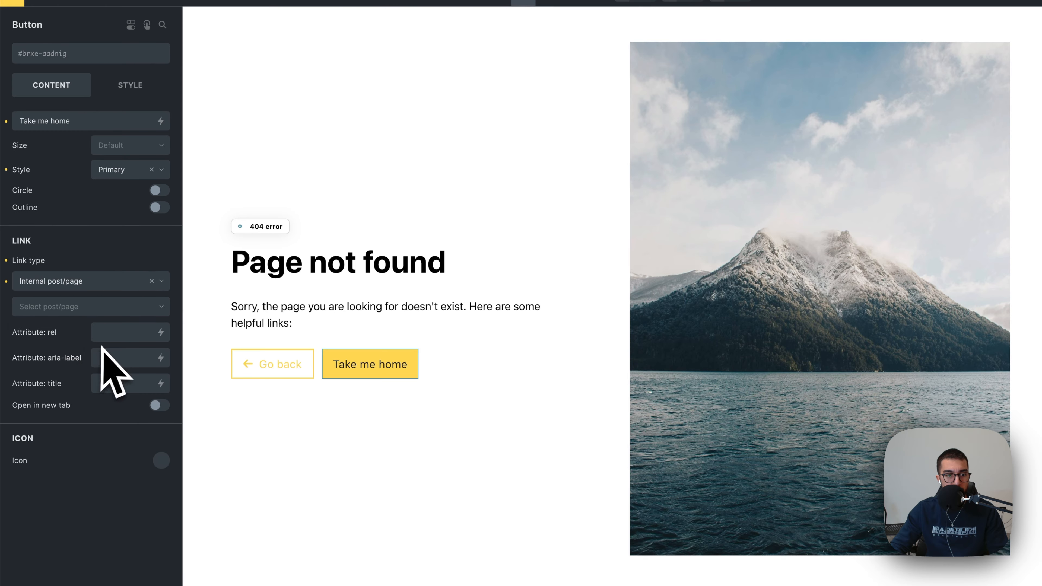
left_click(88, 308)
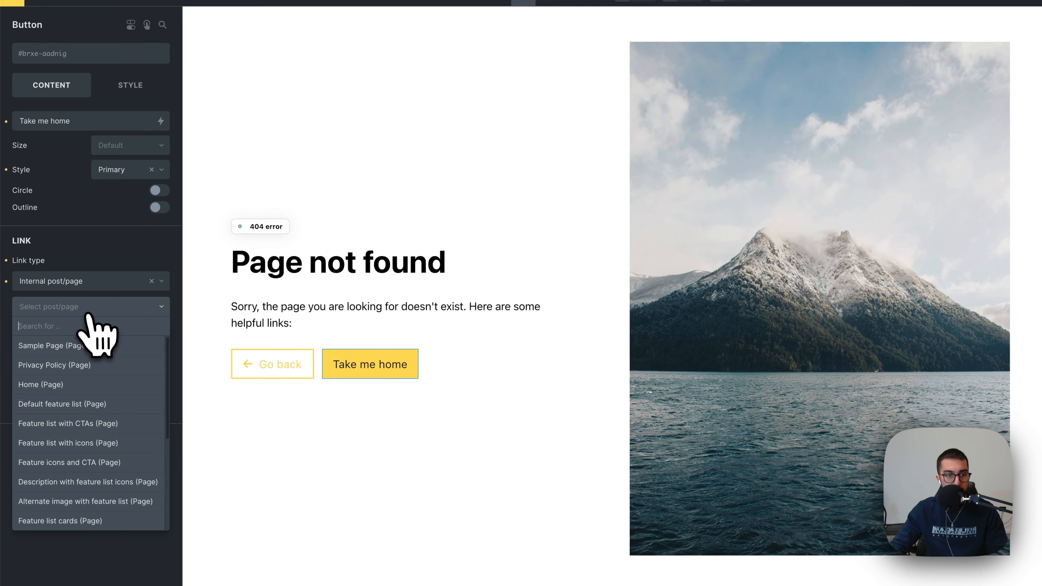
left_click(76, 386)
left_click(288, 365)
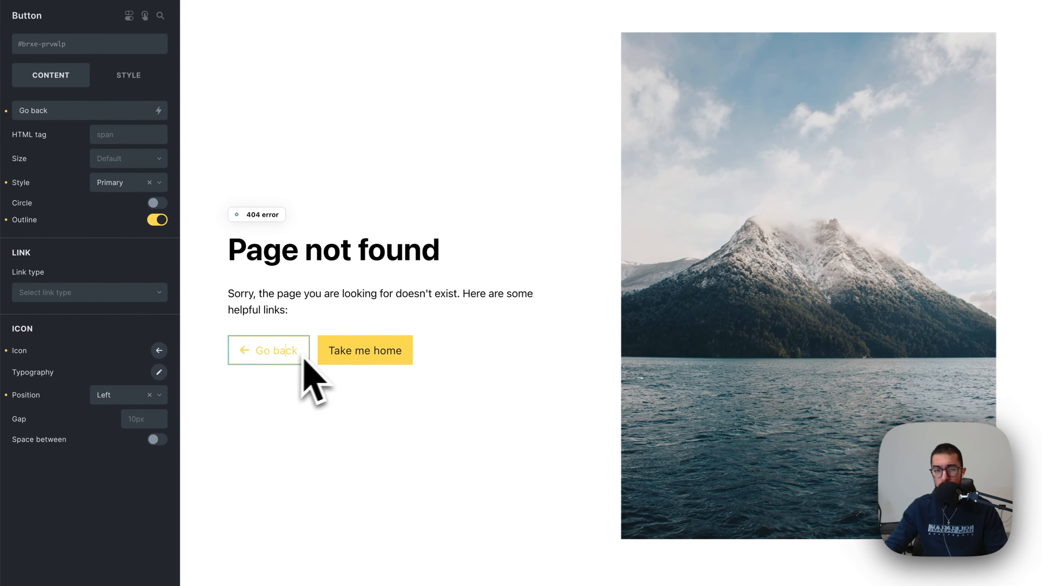
left_click(242, 367)
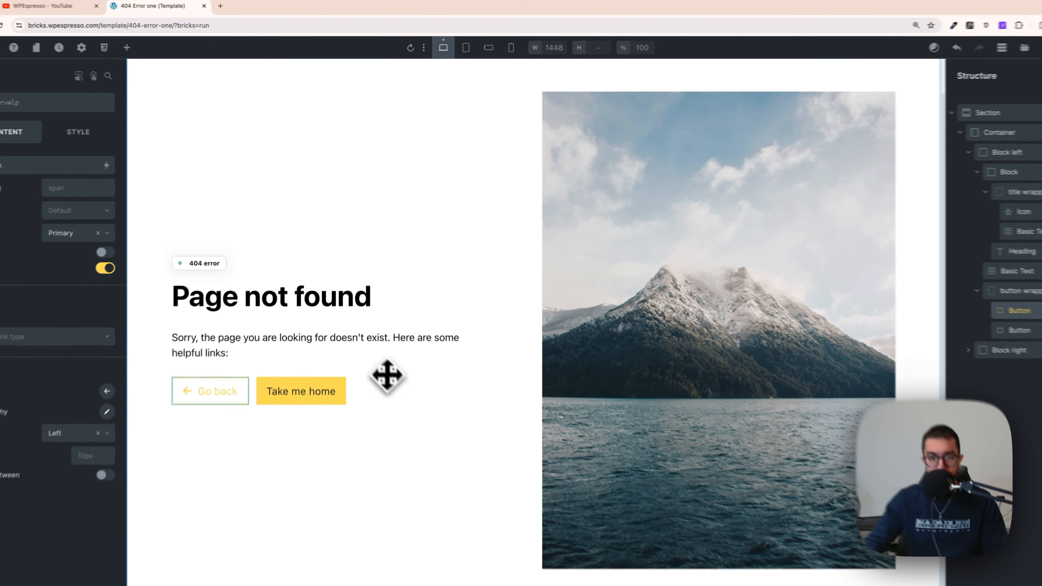
left_click(394, 367)
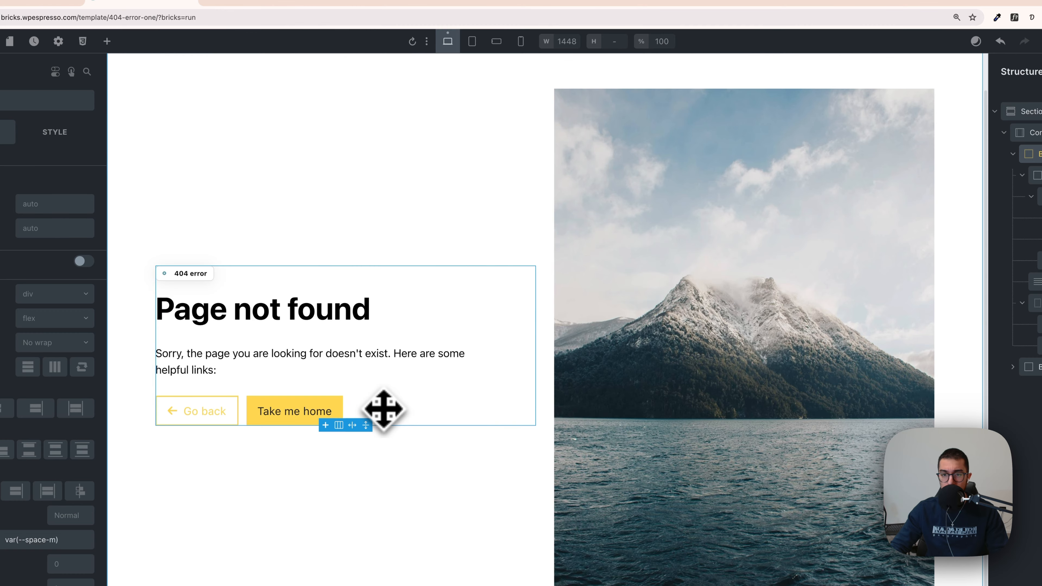
scroll(620, 332, "up", 1)
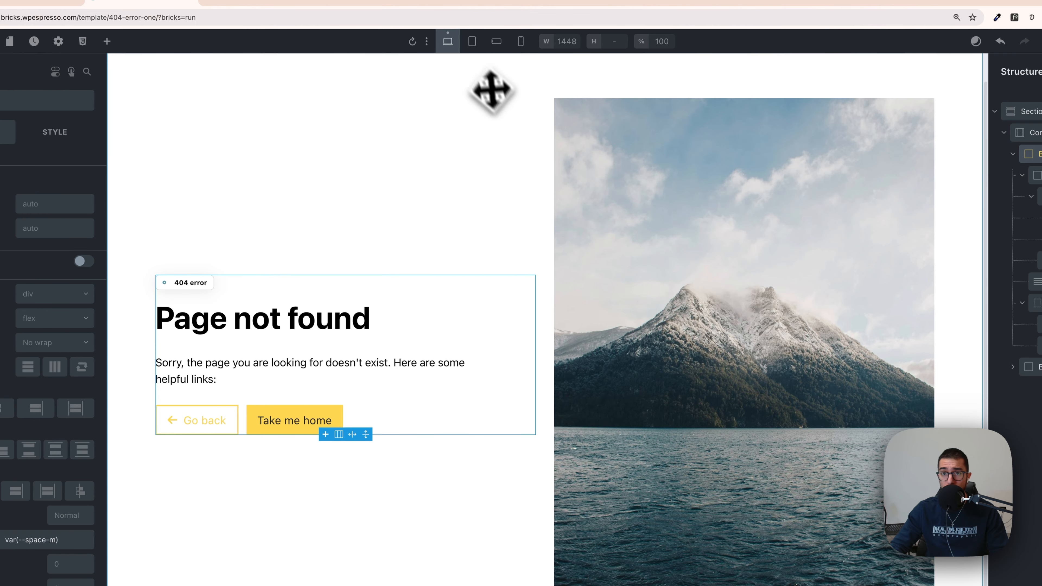
Step: Preview the 404 section at the tablet, mobile landscape and mobile portrait breakpoints
left_click(472, 41)
left_click(501, 114)
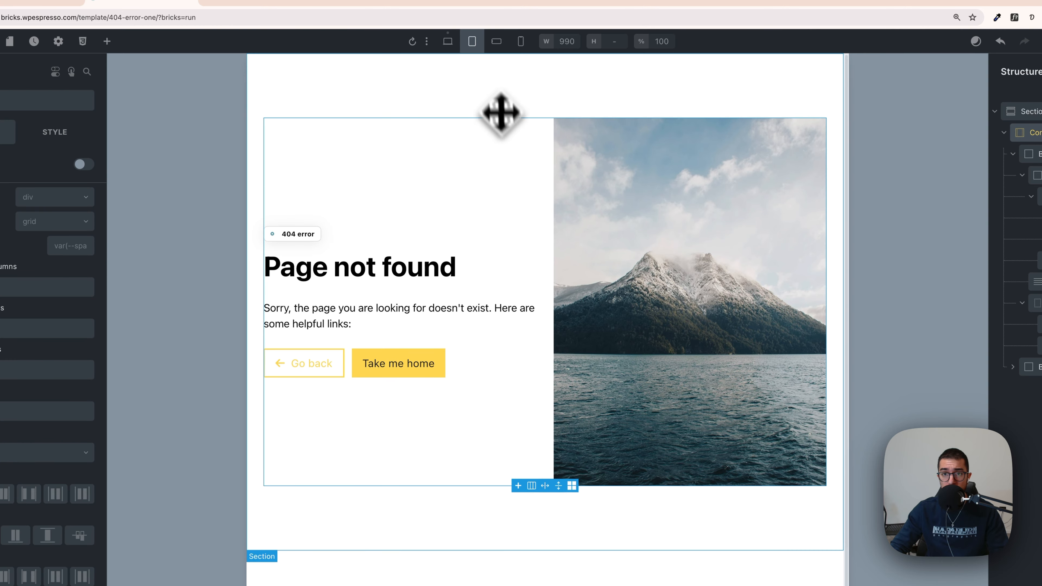
left_click(497, 87)
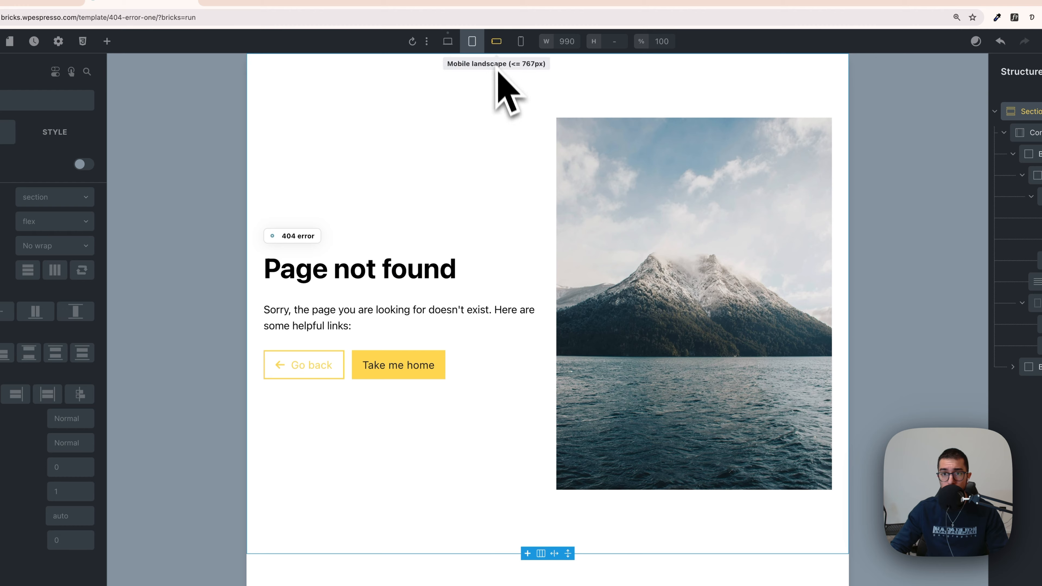
left_click(497, 42)
left_click(521, 41)
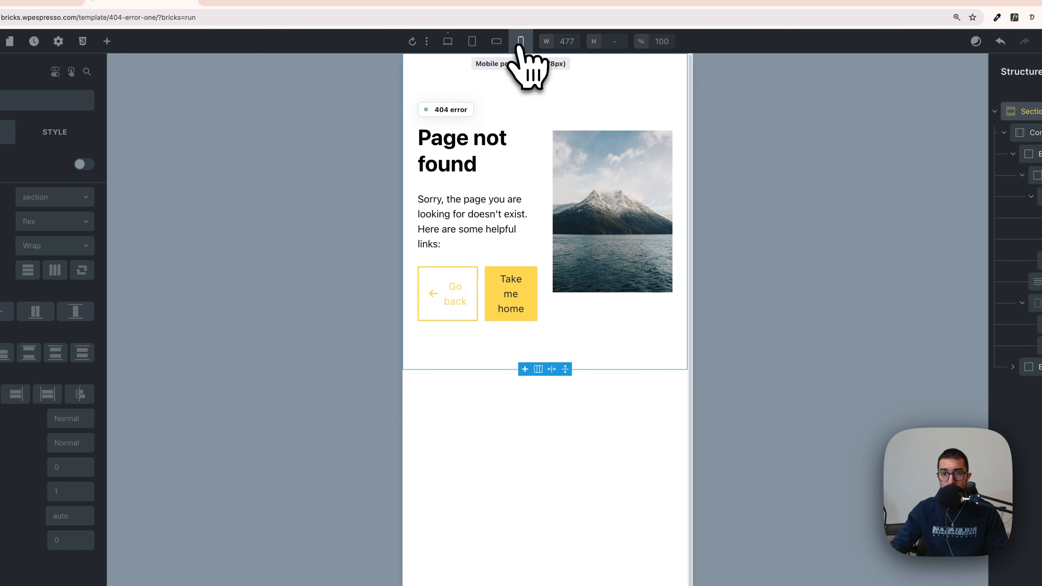
Step: At the mobile landscape breakpoint, set the container's grid template columns to the one-column variable var(--grid-1)
left_click(444, 43)
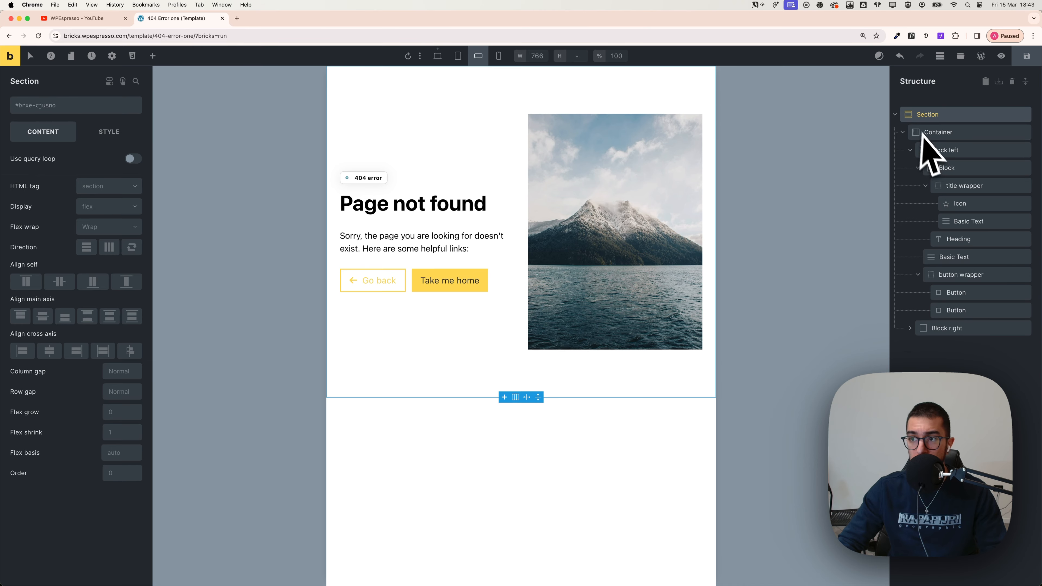
left_click(904, 133)
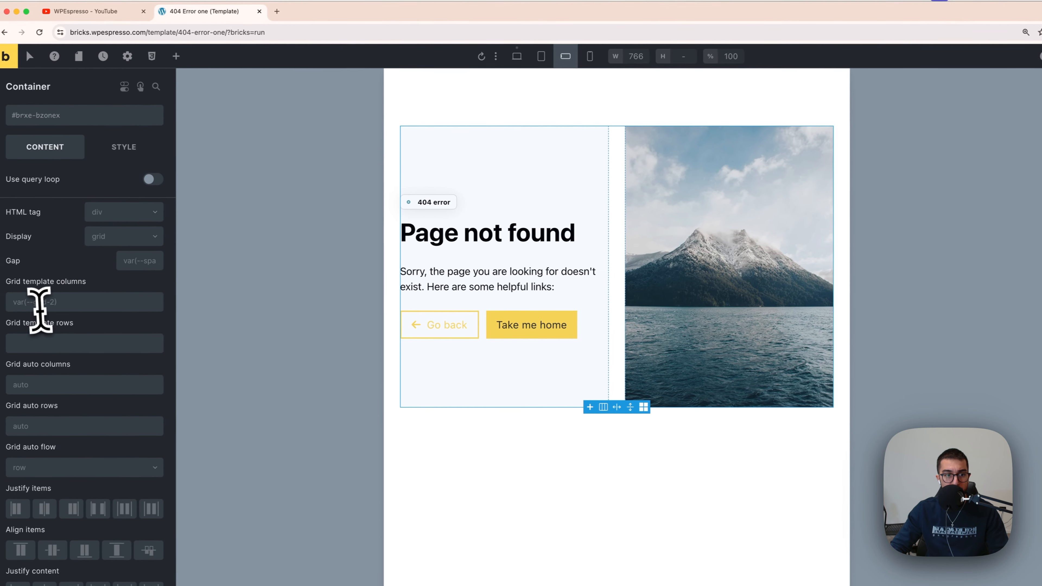
right_click(40, 307)
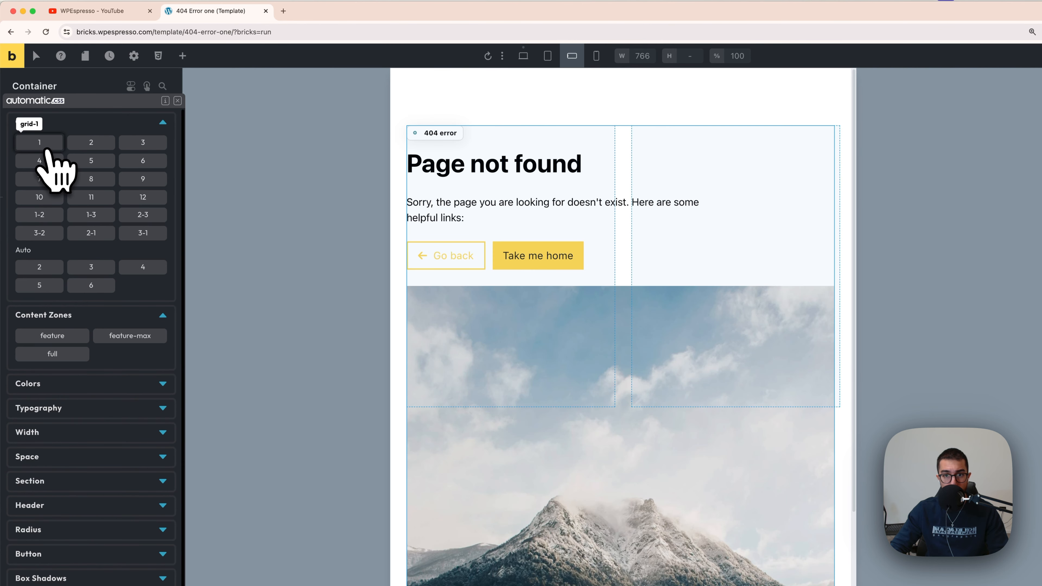
left_click(44, 149)
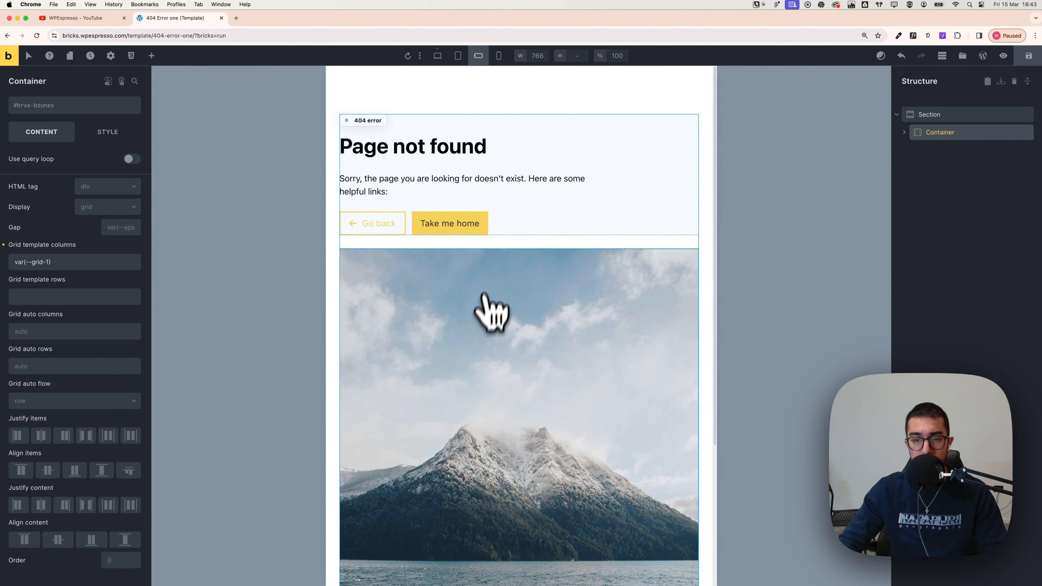
scroll(513, 263, "down", 5)
scroll(533, 370, "up", 5)
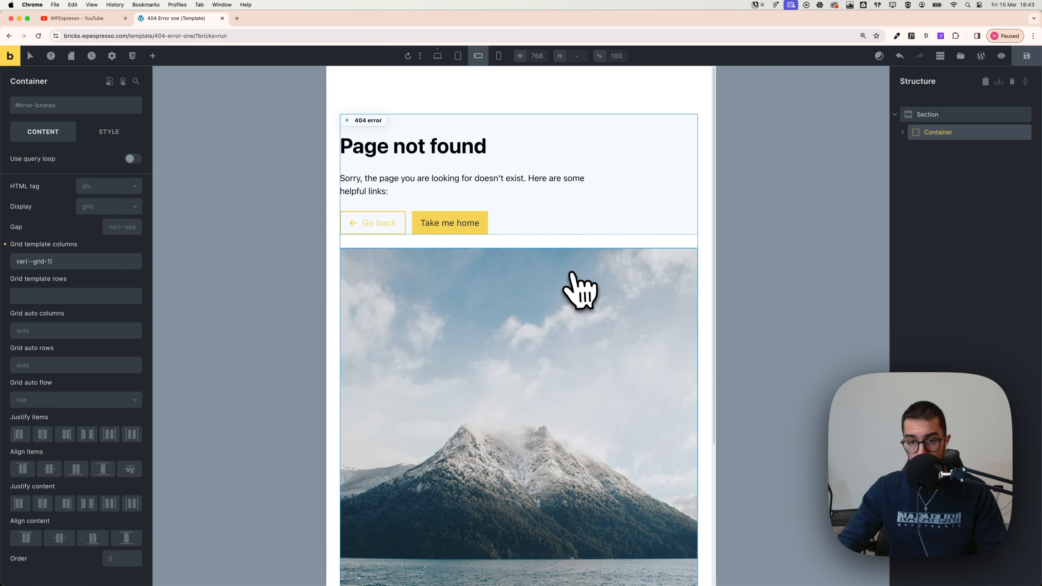
scroll(526, 288, "down", 1)
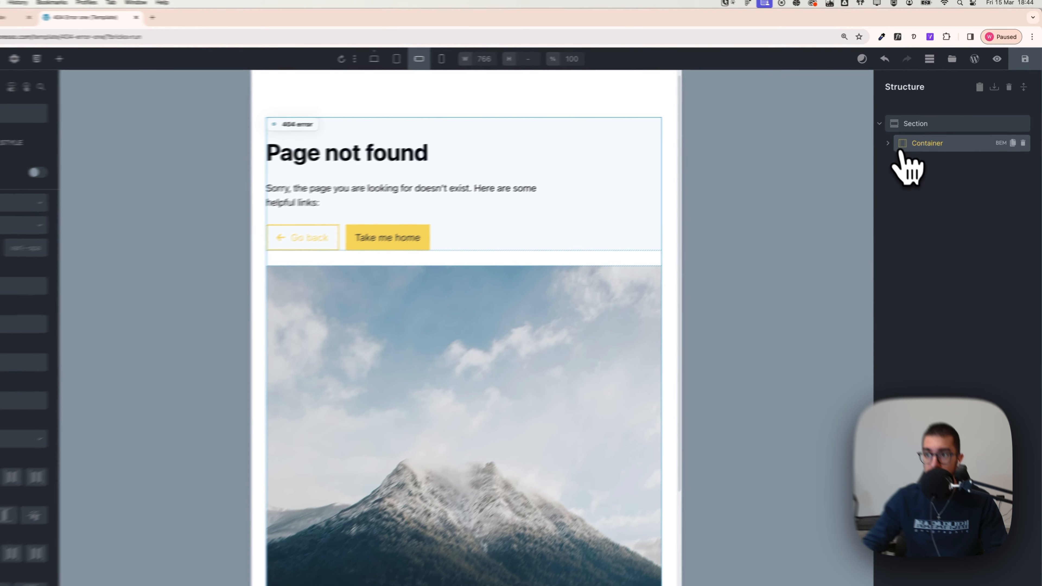
Step: Set the order of Block left to 2 so the image comes before the text at mobile landscape
left_click(903, 132)
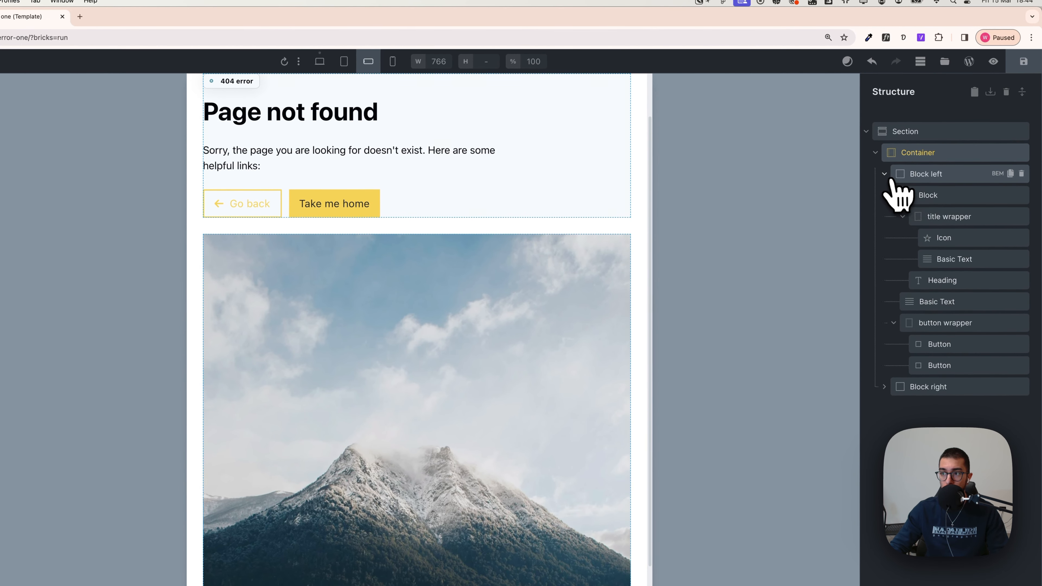
left_click(910, 151)
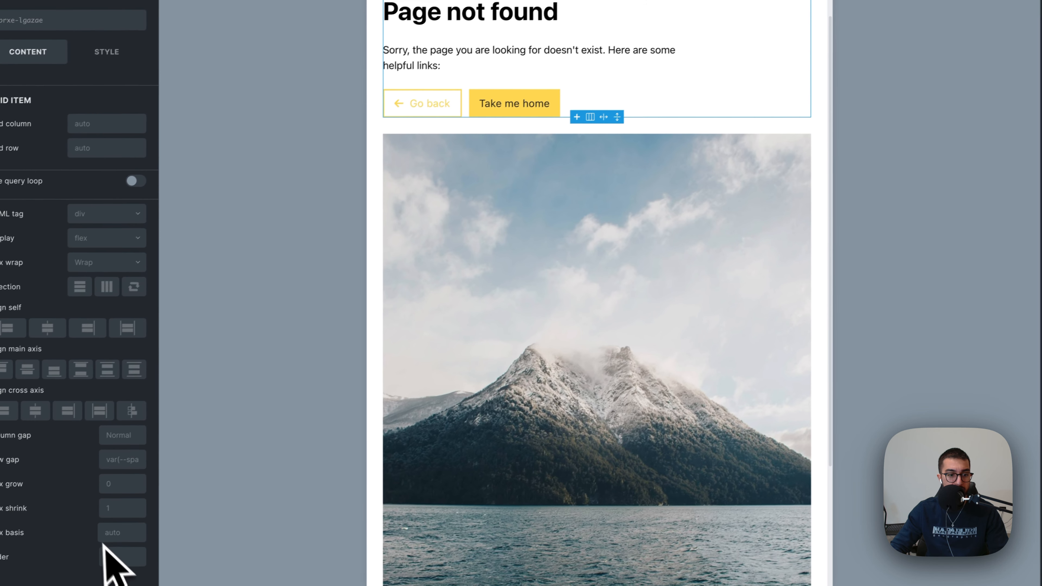
left_click(106, 552)
type("2")
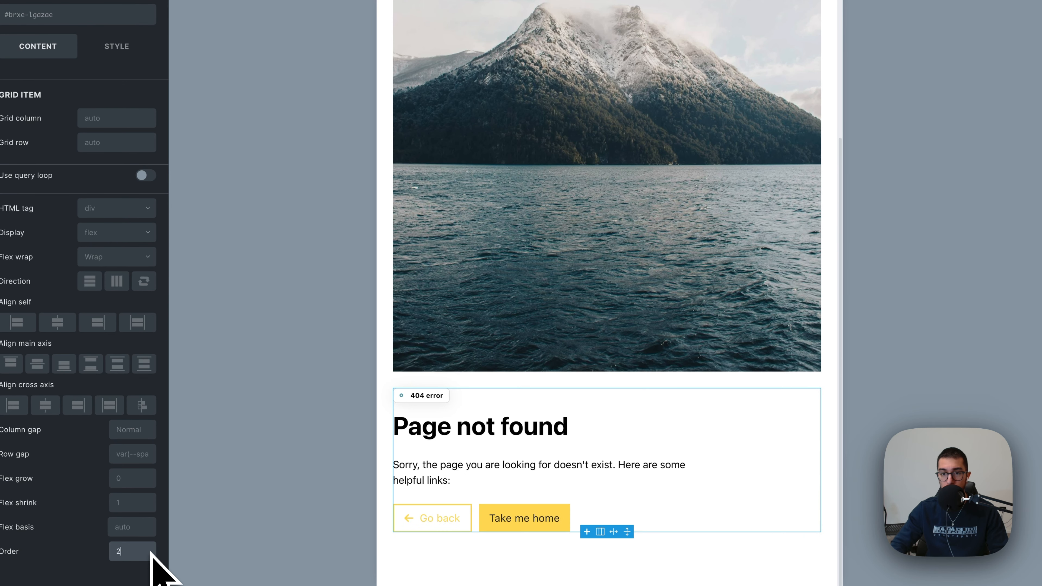
scroll(438, 465, "up", 5)
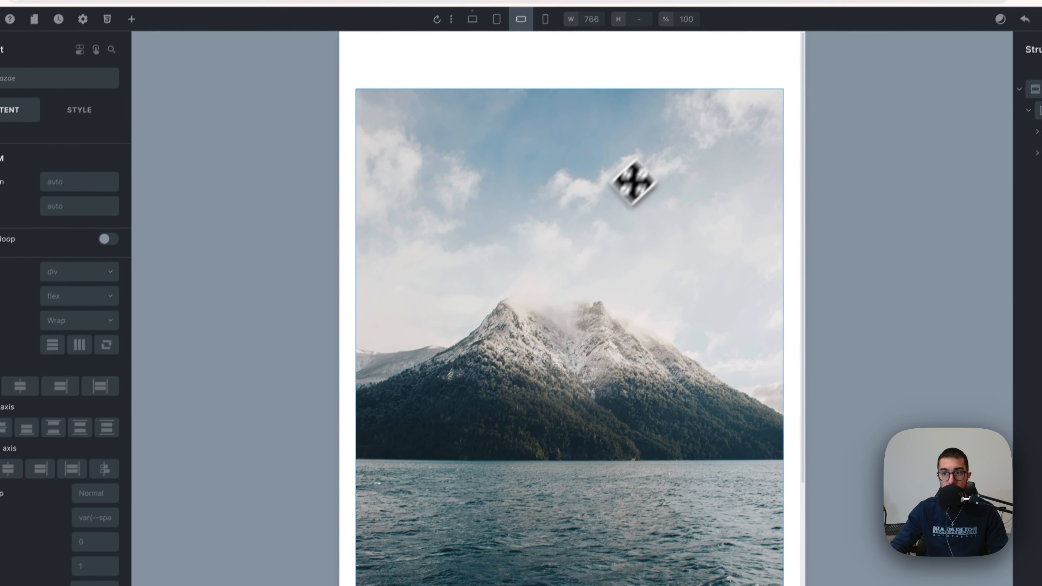
Step: Try a 1/1 aspect ratio on the mountain image, replace it with 16/9, and set its object fit to Cover
left_click(587, 241)
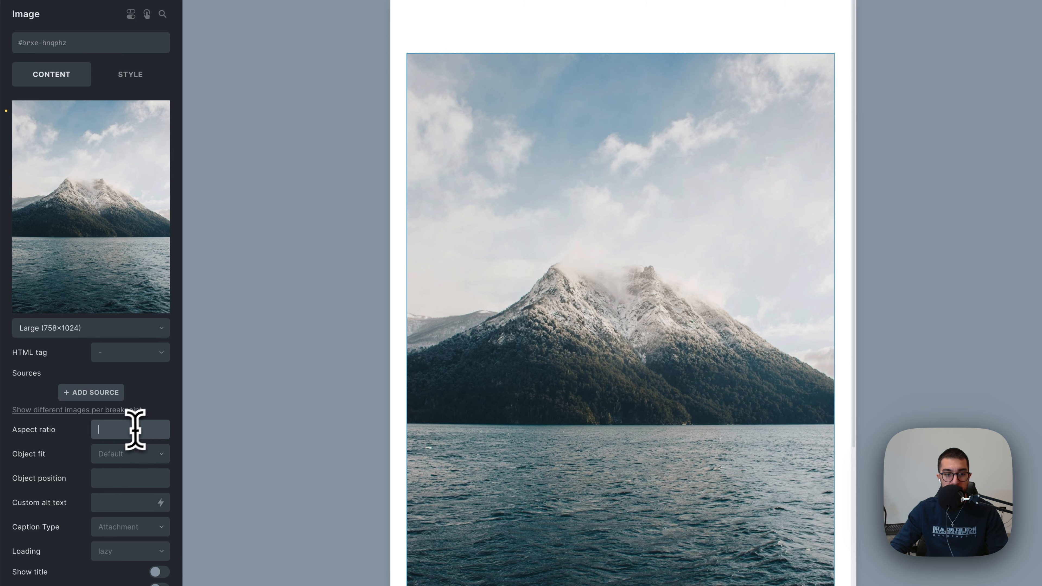
type("1/1")
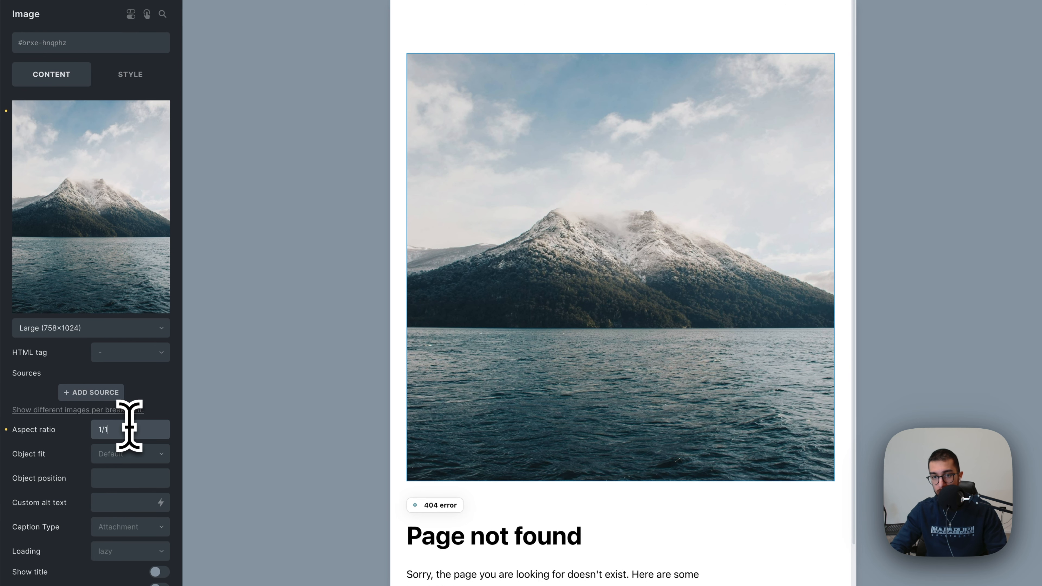
key("BackSpace")
key("BackSpace")
key("BackSpace")
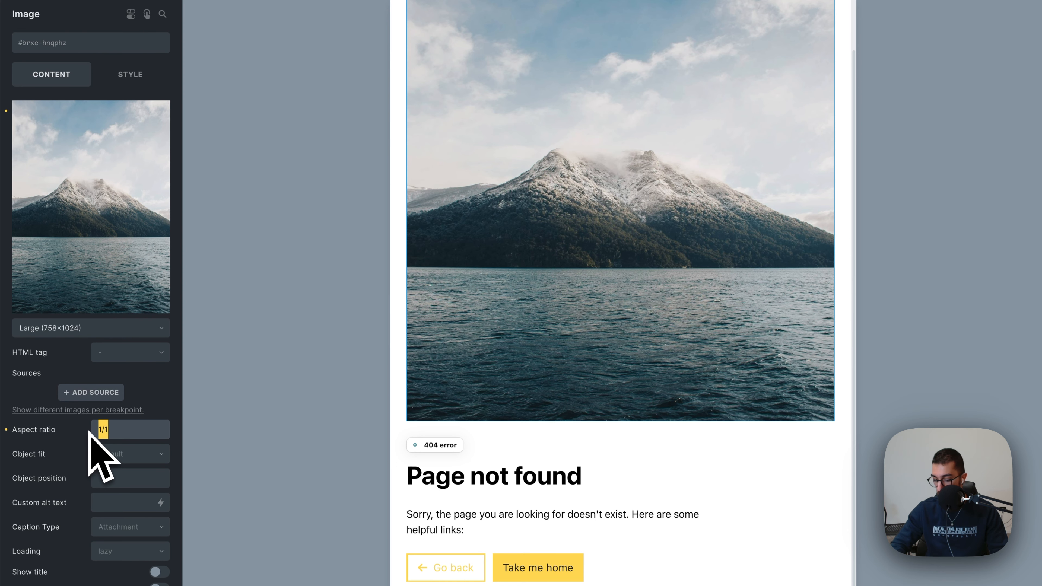
type("16/9")
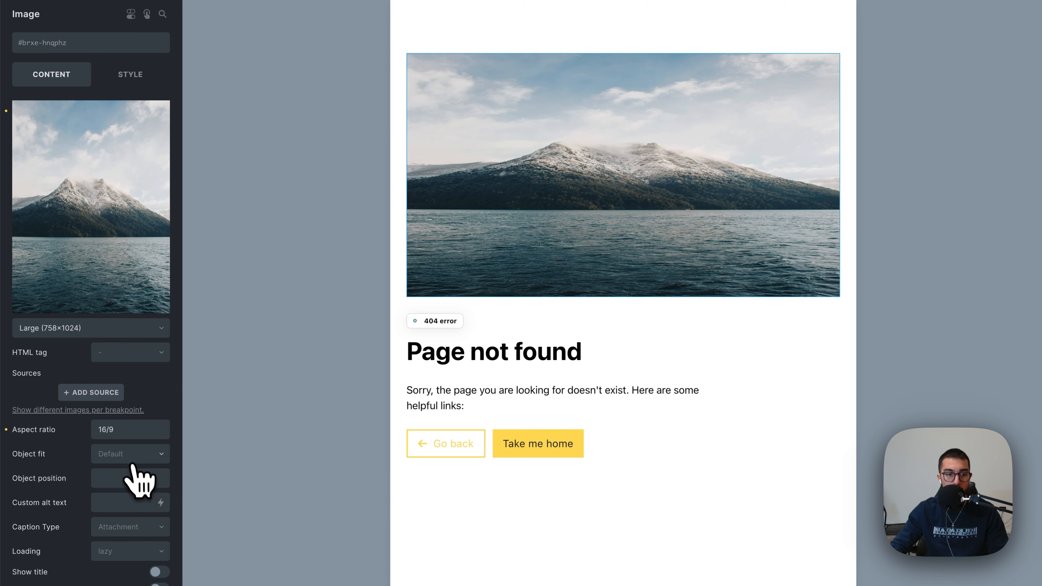
left_click(132, 455)
left_click(138, 508)
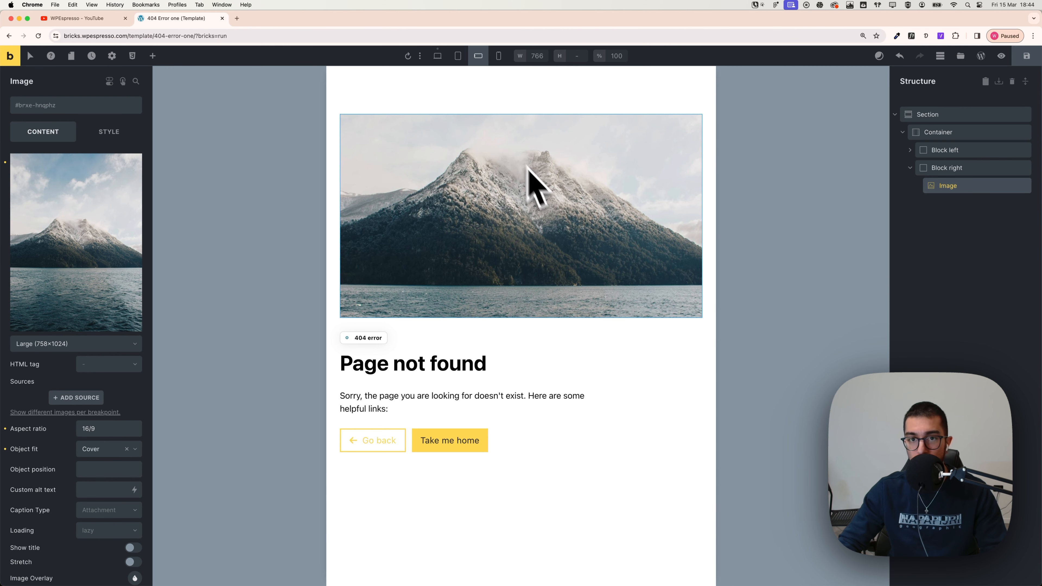
Step: Check the mobile portrait layout, then return to mobile landscape and clear the order value of Block left
left_click(499, 56)
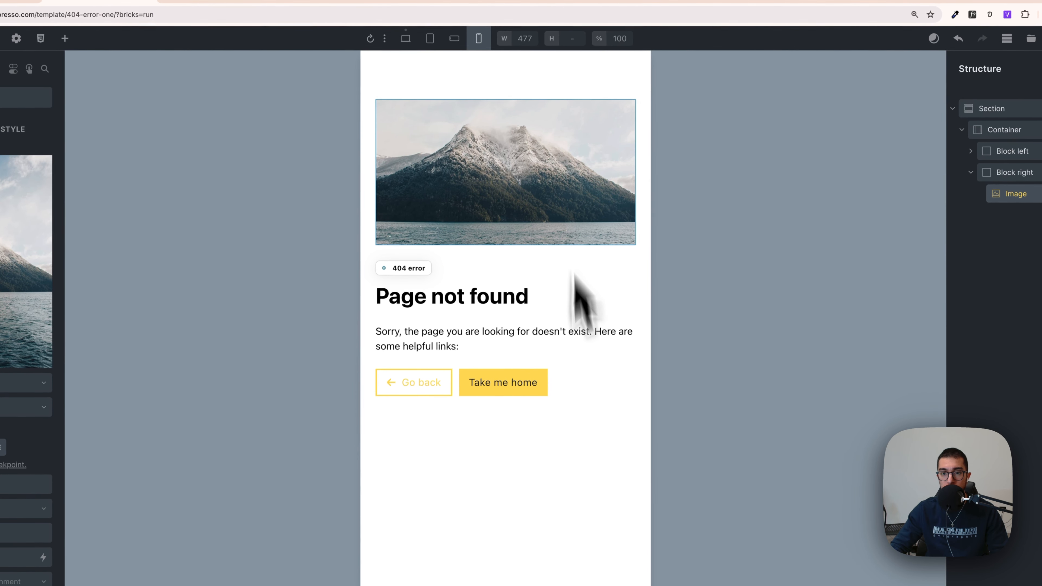
left_click(460, 29)
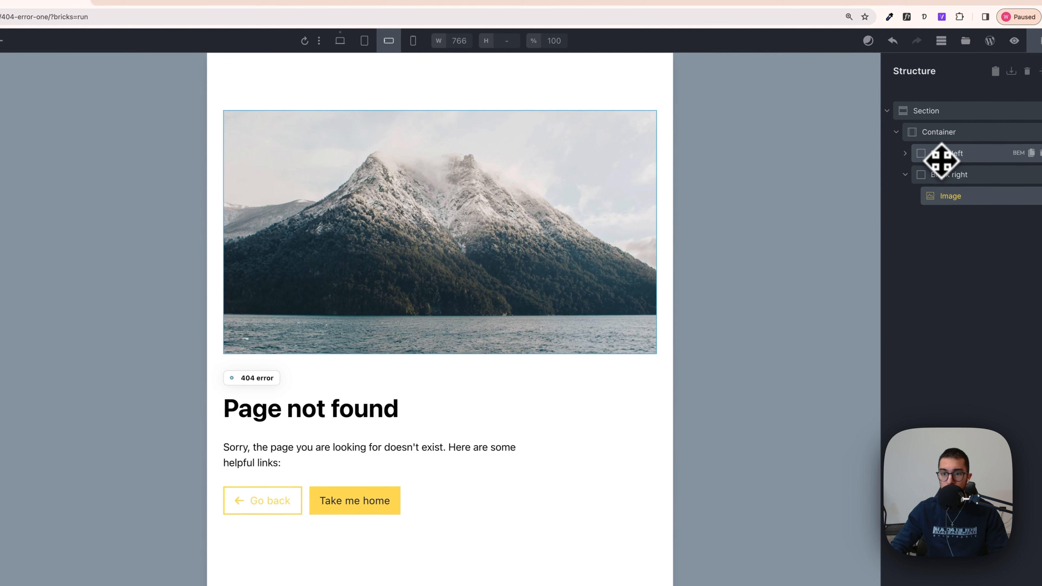
left_click(1017, 149)
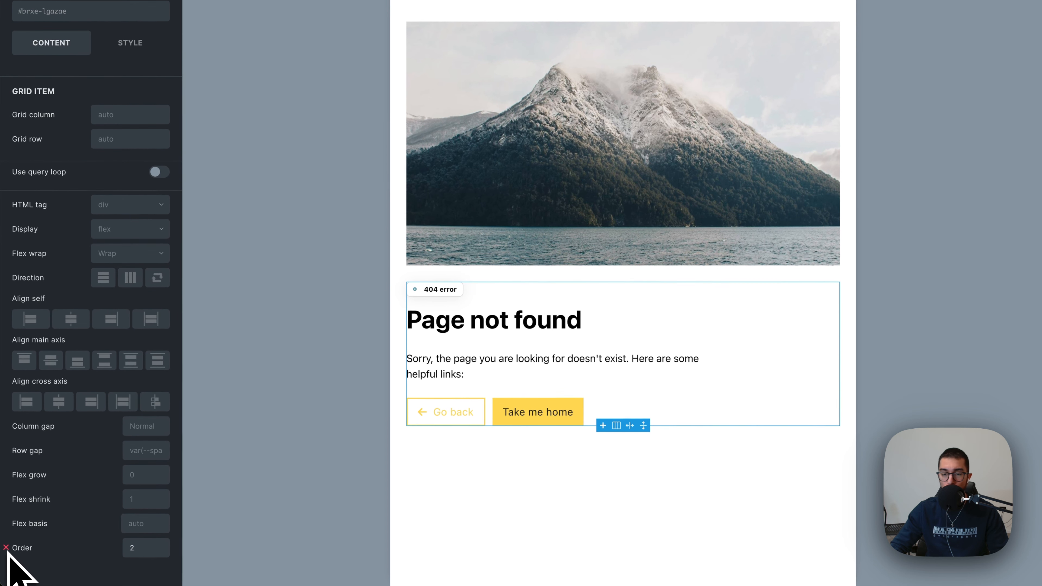
left_click(8, 548)
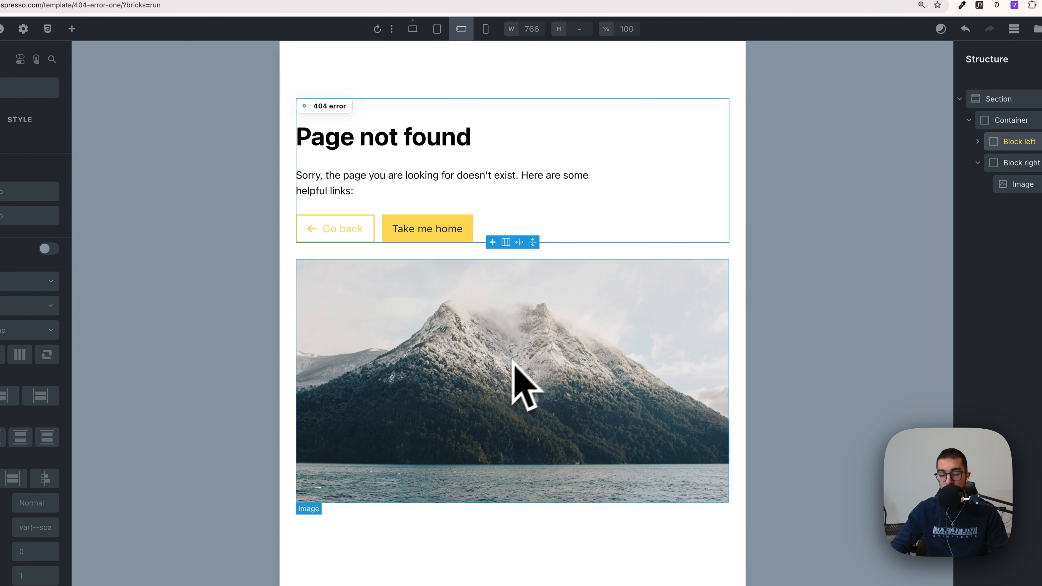
Step: Preview the 404 section at the mobile portrait, tablet portrait and desktop breakpoints with no element selected
left_click(485, 29)
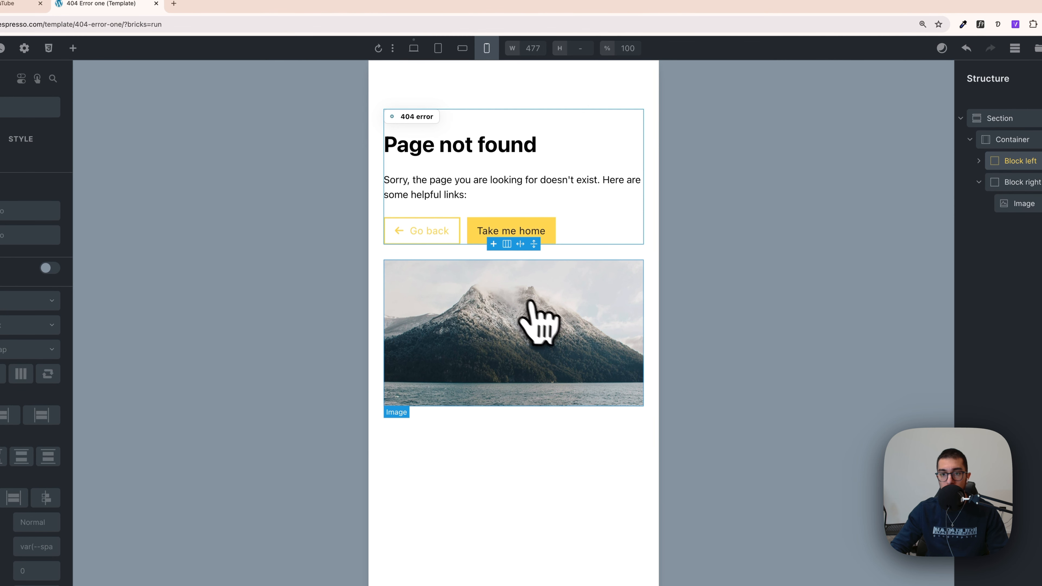
left_click(611, 415)
left_click(584, 478)
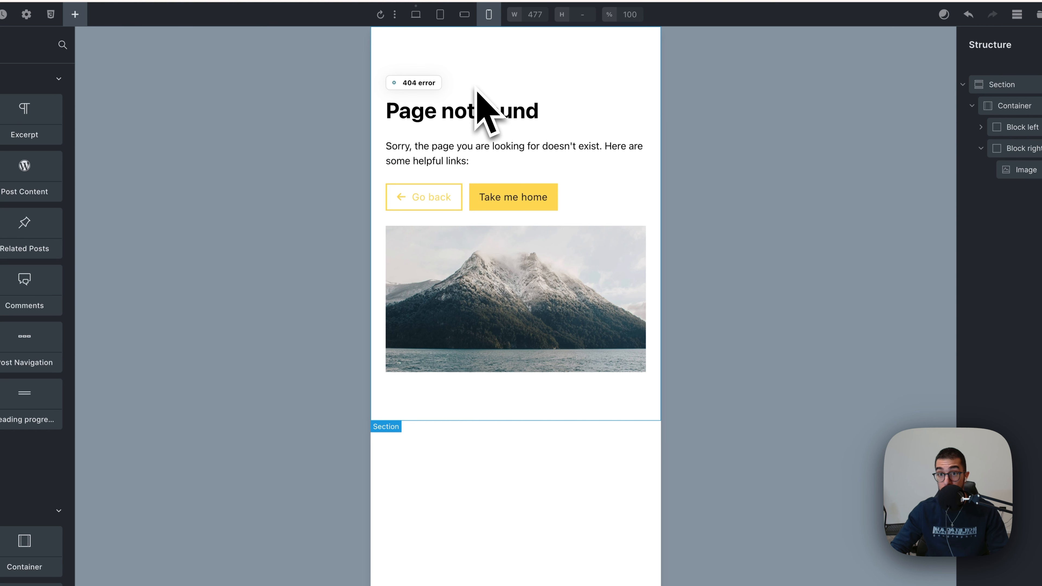
left_click(444, 20)
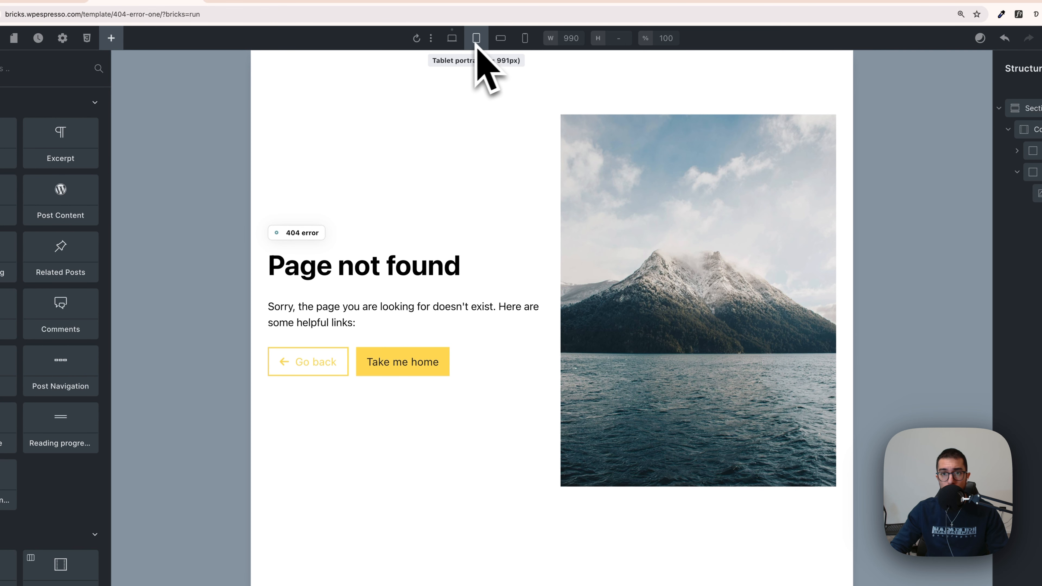
left_click(453, 39)
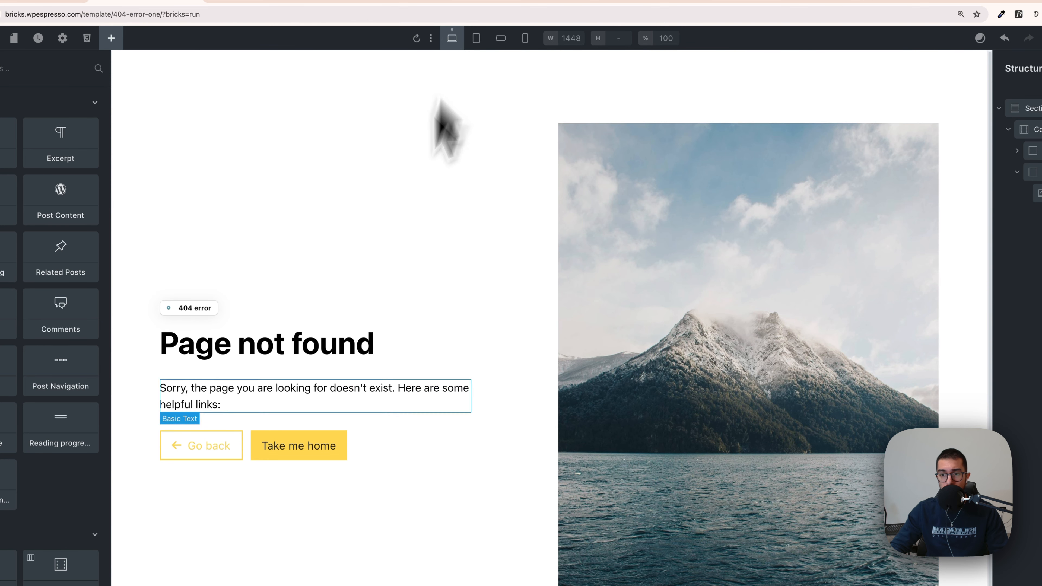